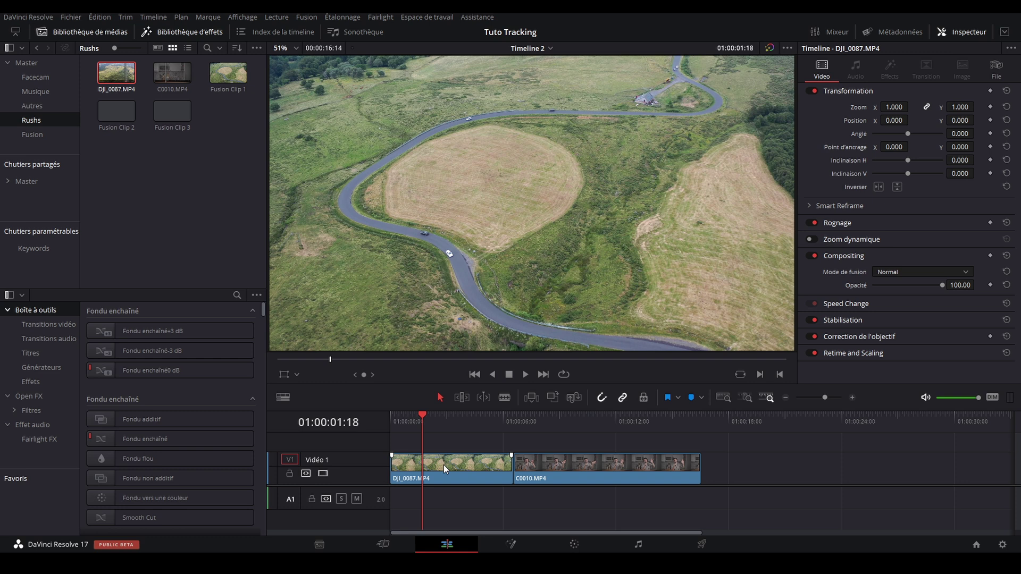
Convert the DJI_0087.MP4 timeline clip into a Fusion clip and open it on the Fusion page.
right_click(441, 468)
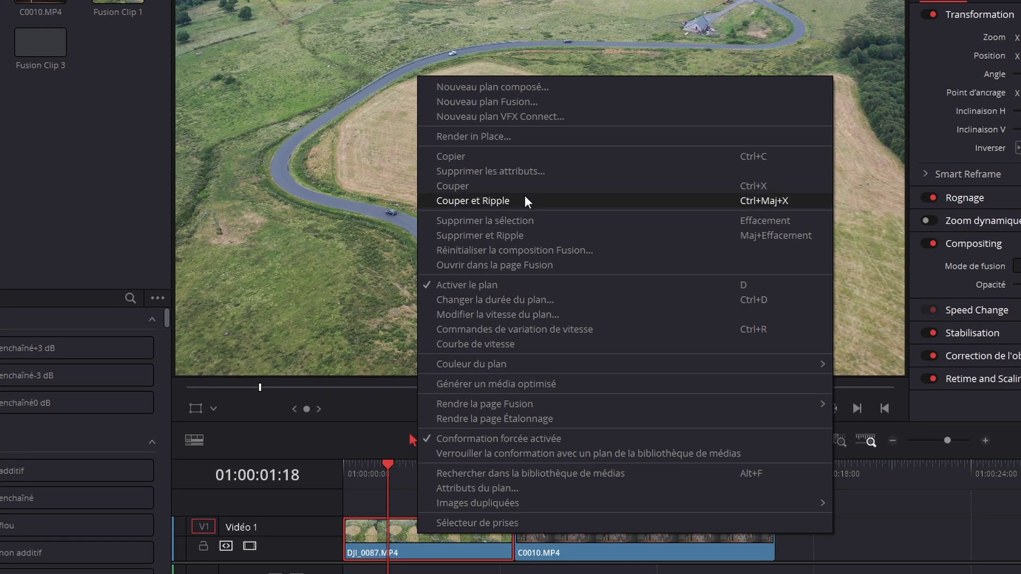
left_click(509, 102)
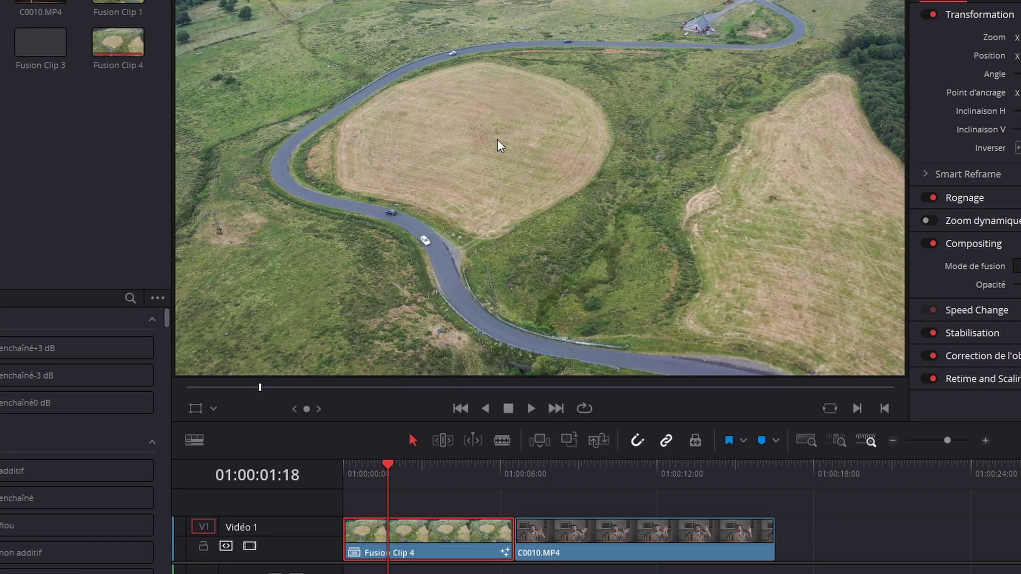
right_click(460, 528)
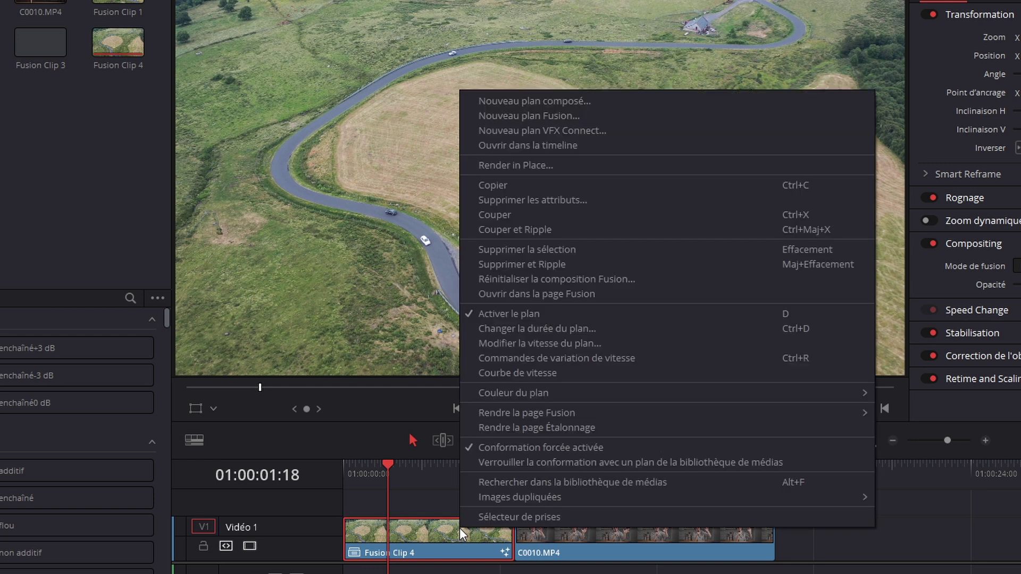
left_click(564, 296)
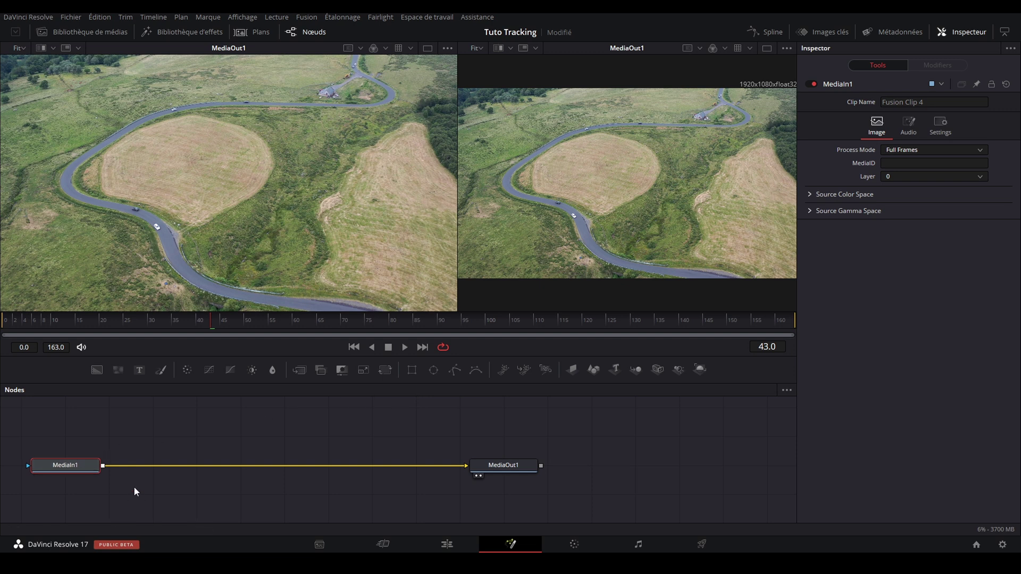
Add a Tracker node between MediaIn1 and MediaOut1 and space it farther from MediaIn1.
key("shift+space")
type("track")
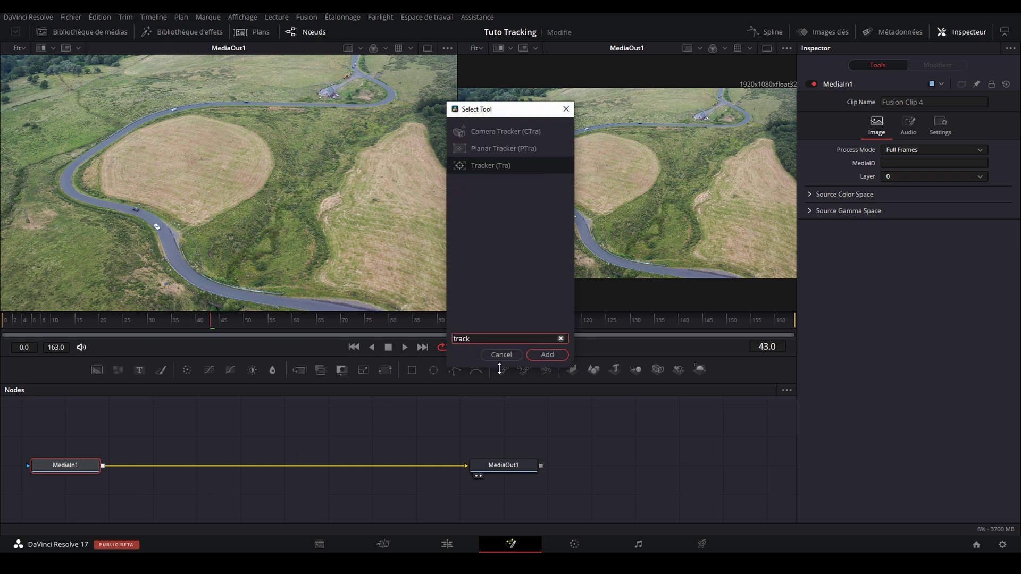
left_click(547, 354)
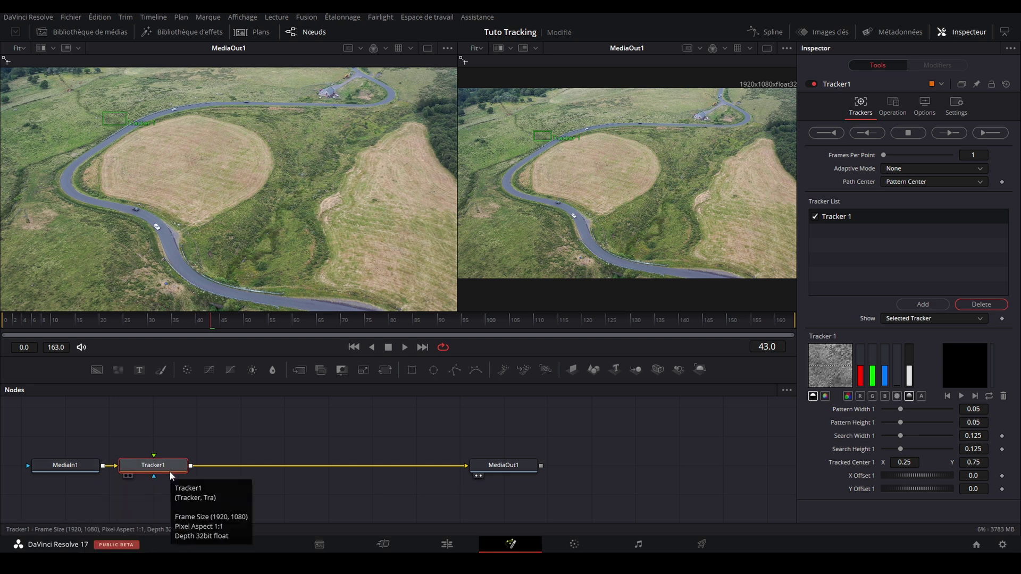
left_click_drag(151, 467, 219, 468)
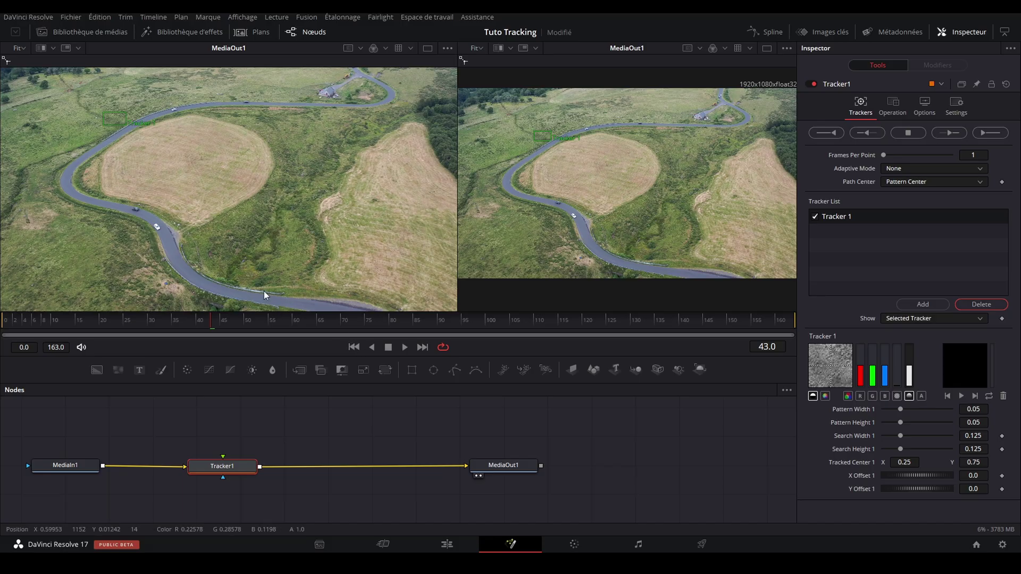
At frame 0, centre the tracker on the white car and shrink its pattern box to about 0.021 by 0.024.
left_click(353, 348)
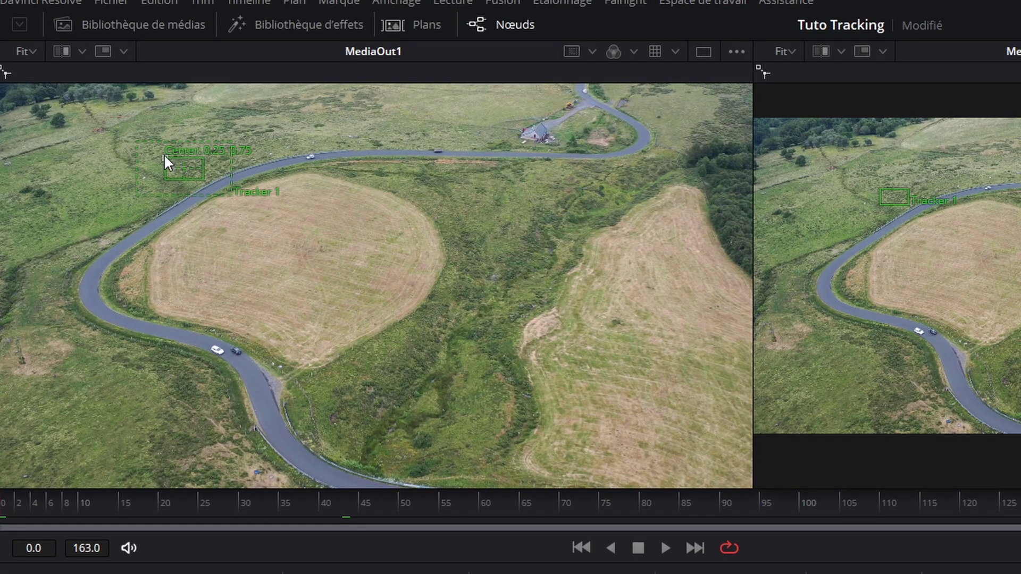
left_click_drag(164, 158, 199, 345)
scroll(196, 338, "up", 4)
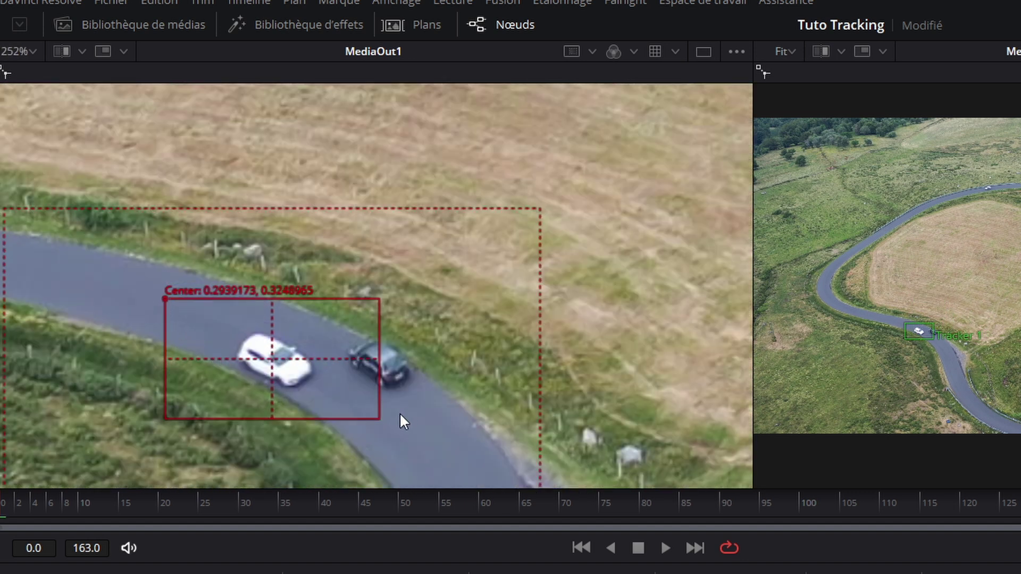
left_click_drag(377, 418, 316, 387)
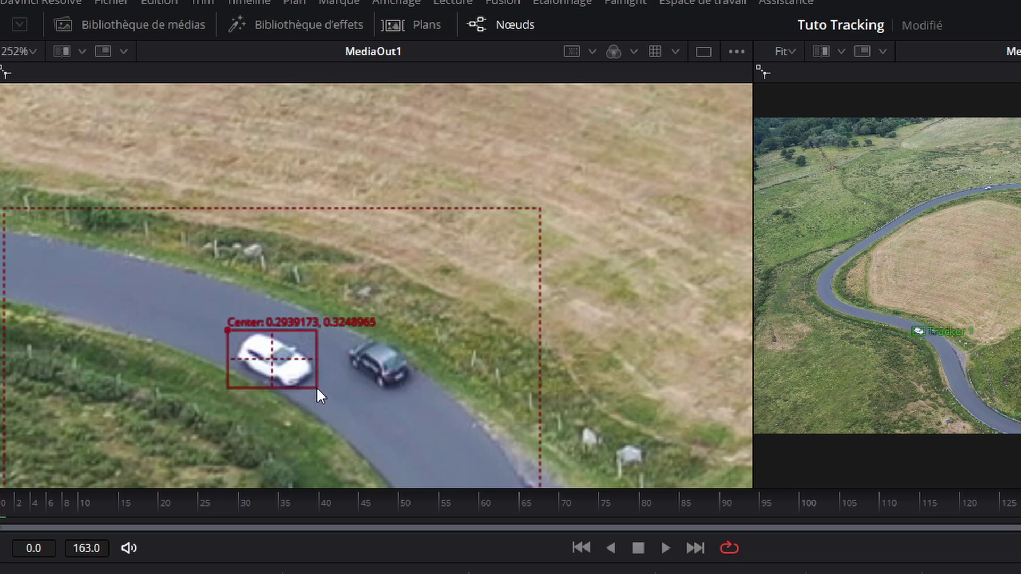
Shrink the tracker's search area around the white car to about 0.033 by 0.041.
scroll(442, 370, "down", 2)
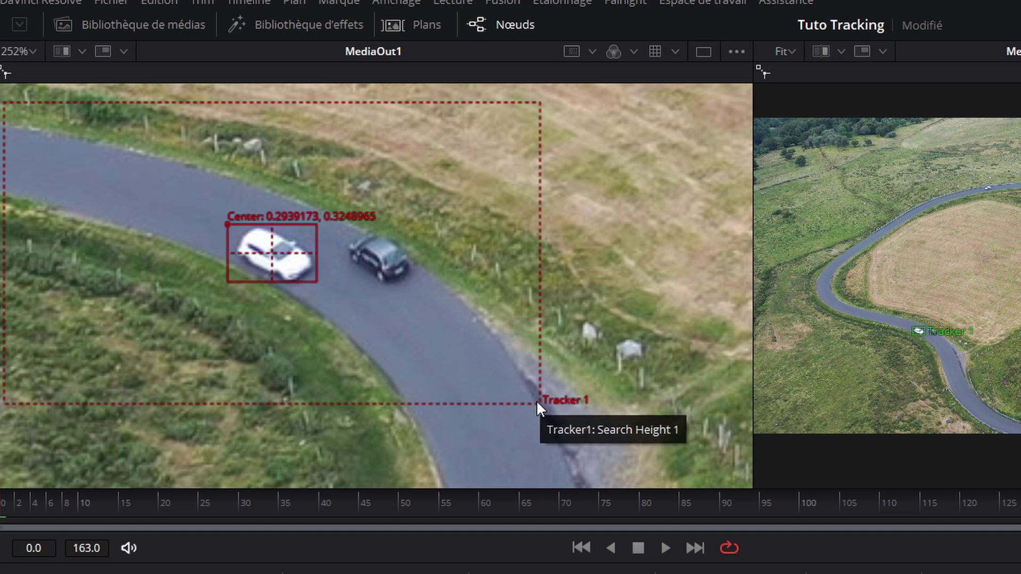
left_click_drag(538, 400, 210, 200)
scroll(211, 200, "down", 8)
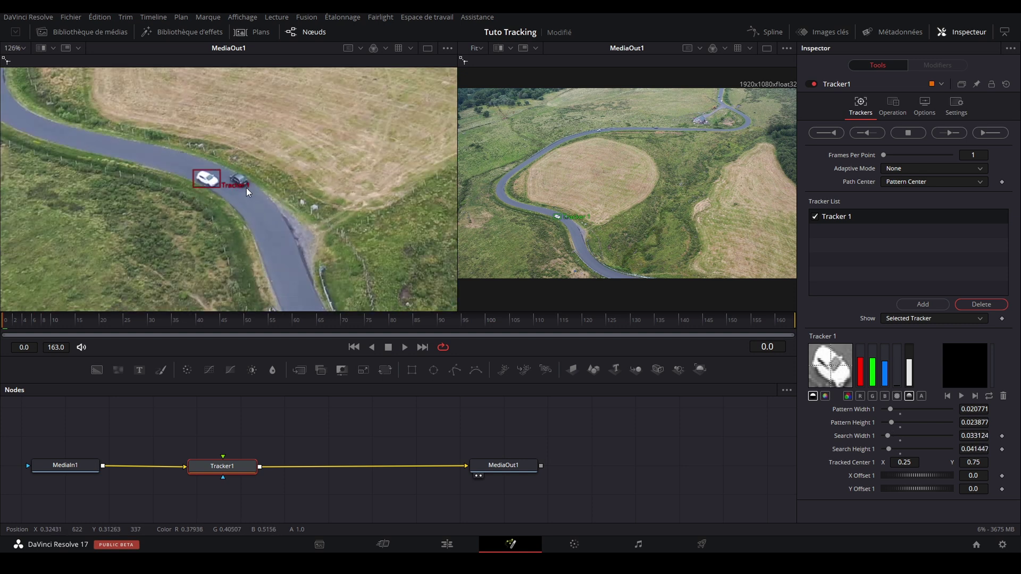
left_click_drag(263, 235, 228, 251)
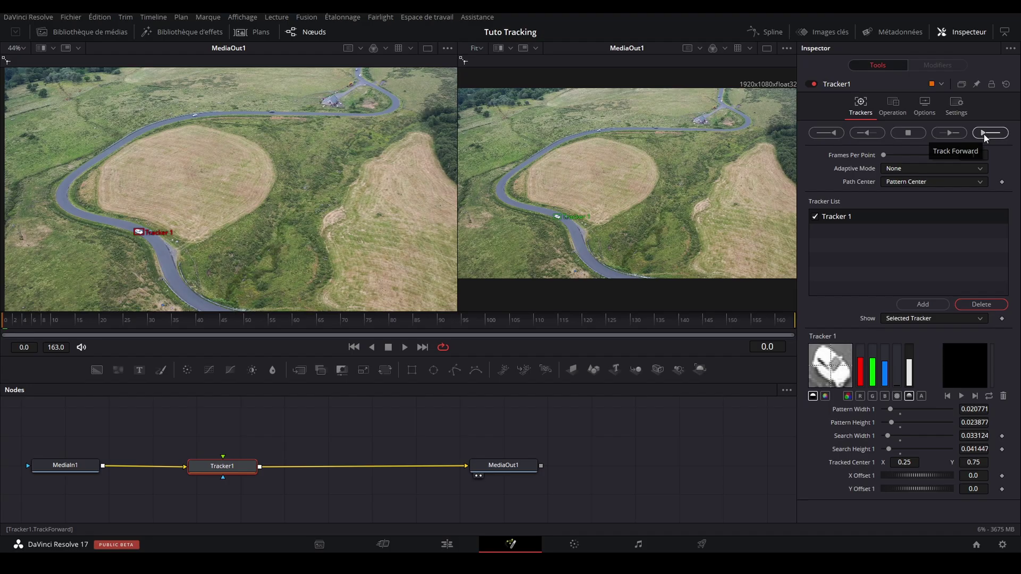
Track the white car forward through the whole clip and return to the first frame.
left_click(976, 83)
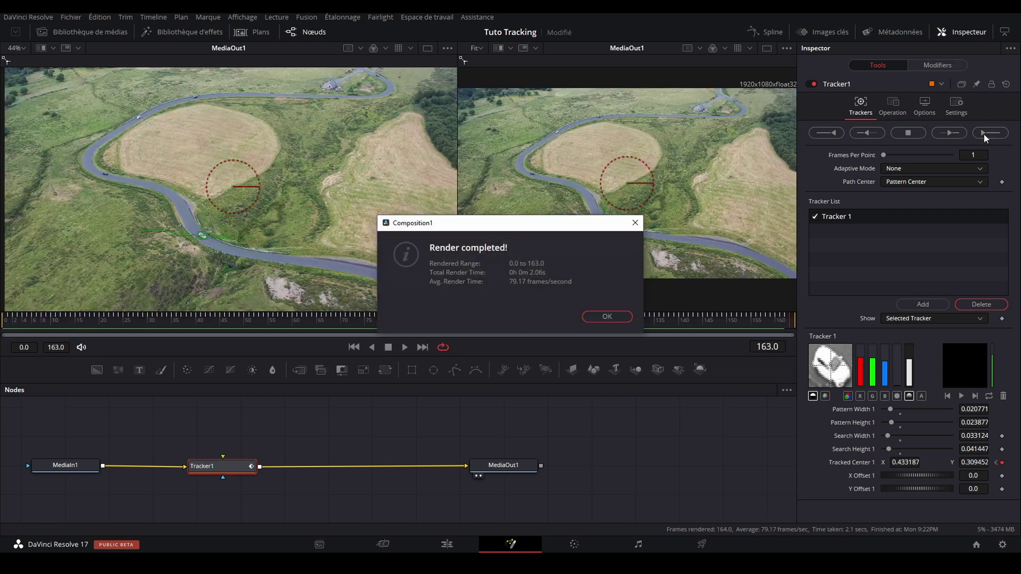
left_click(610, 318)
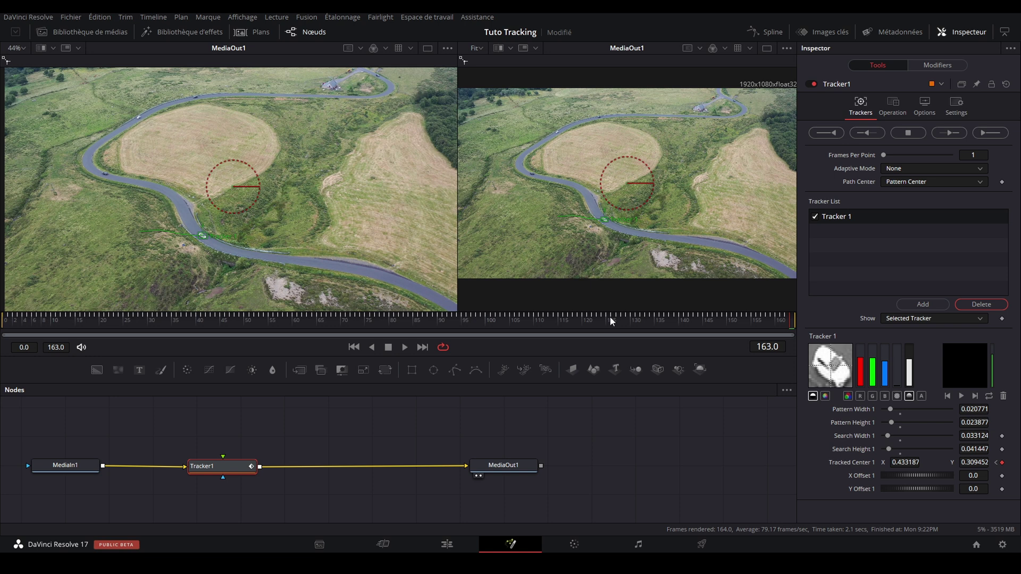
left_click(354, 347)
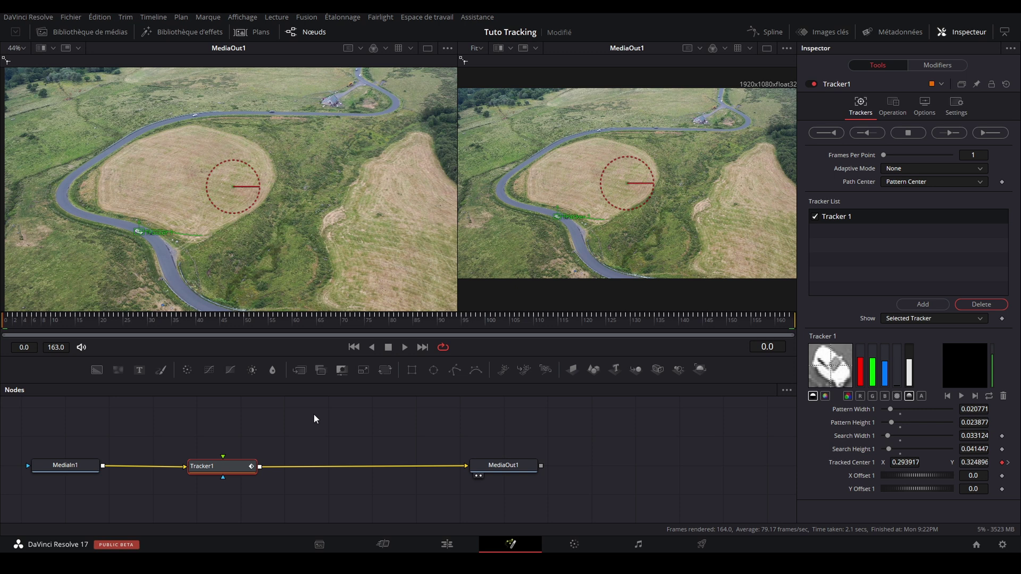
Add an unconnected Text+ node above Tracker1 and display it in the first viewer.
left_click(257, 417)
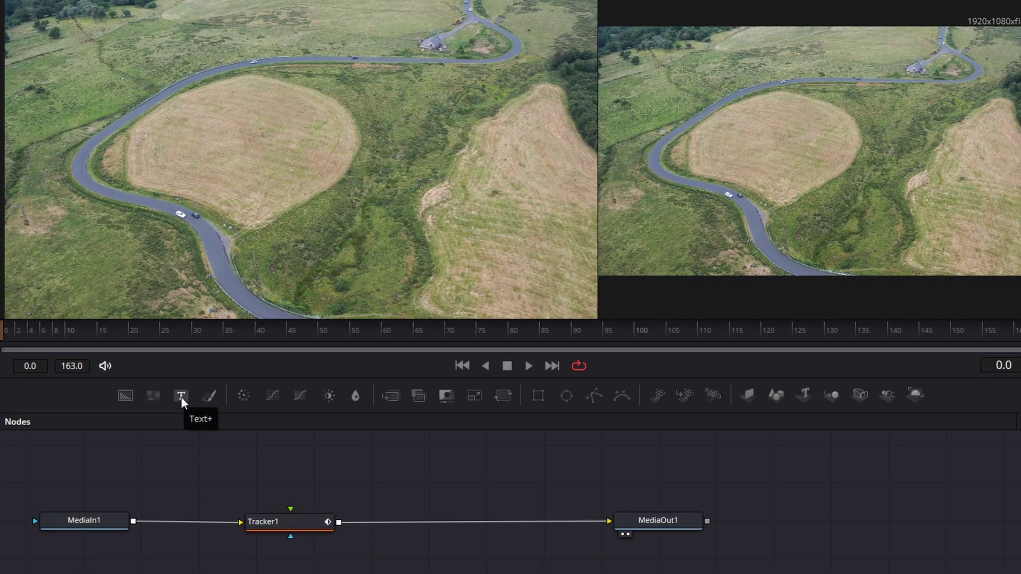
left_click(181, 396)
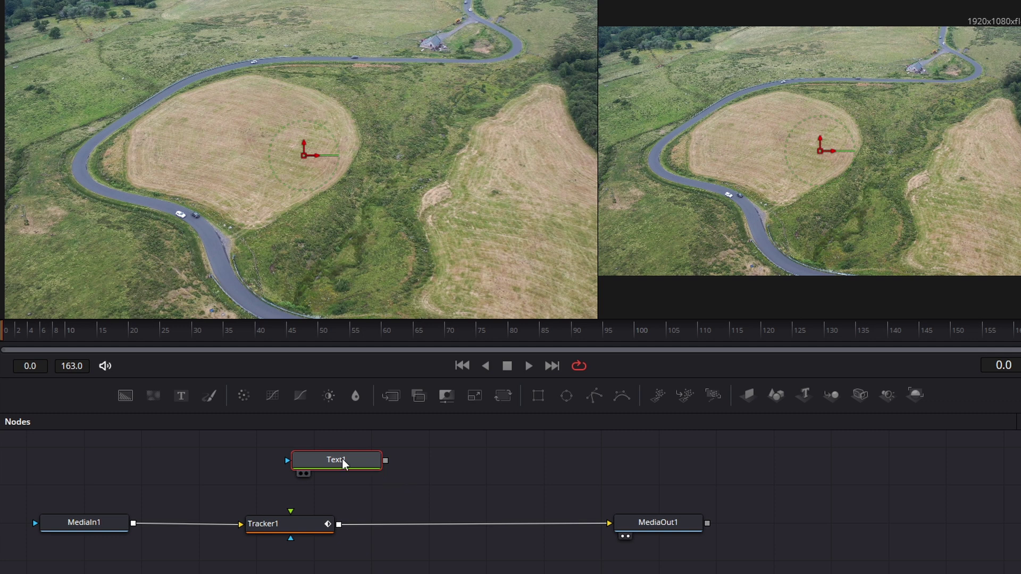
key("1")
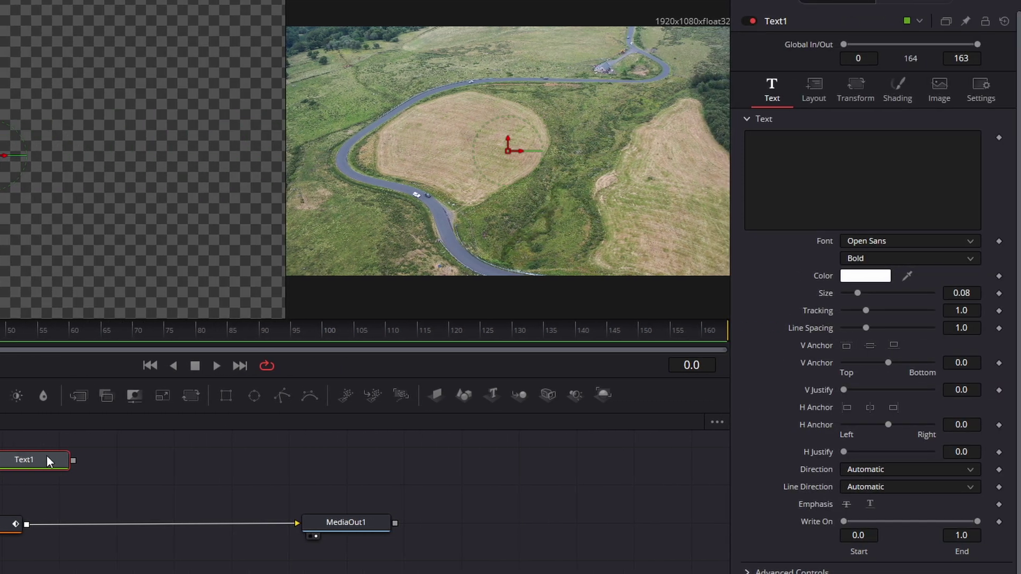
Enter "Voiture 1" as the Text1 content and reduce its size to about 0.028.
left_click(847, 150)
type("Voiture 1")
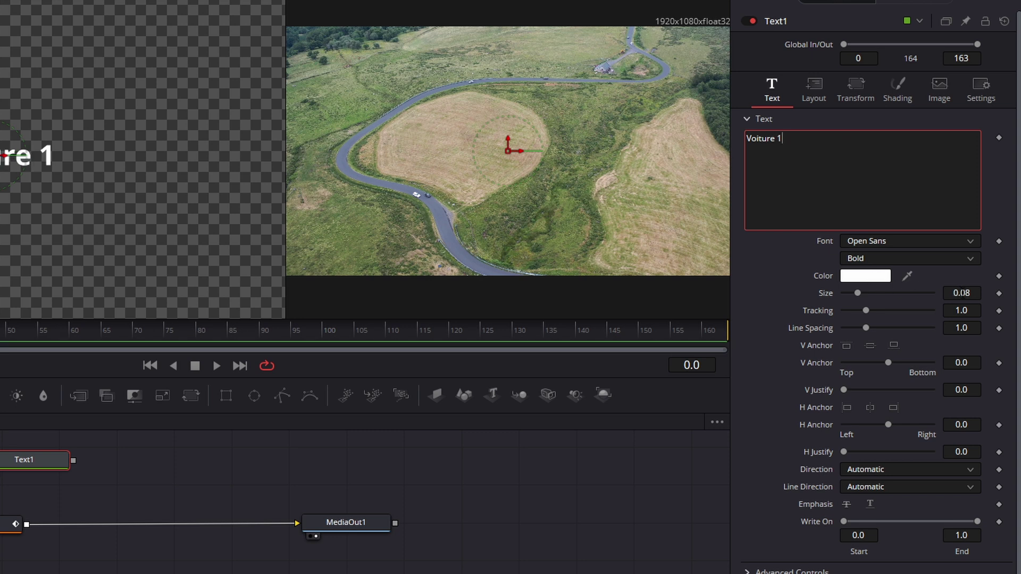
left_click(857, 292)
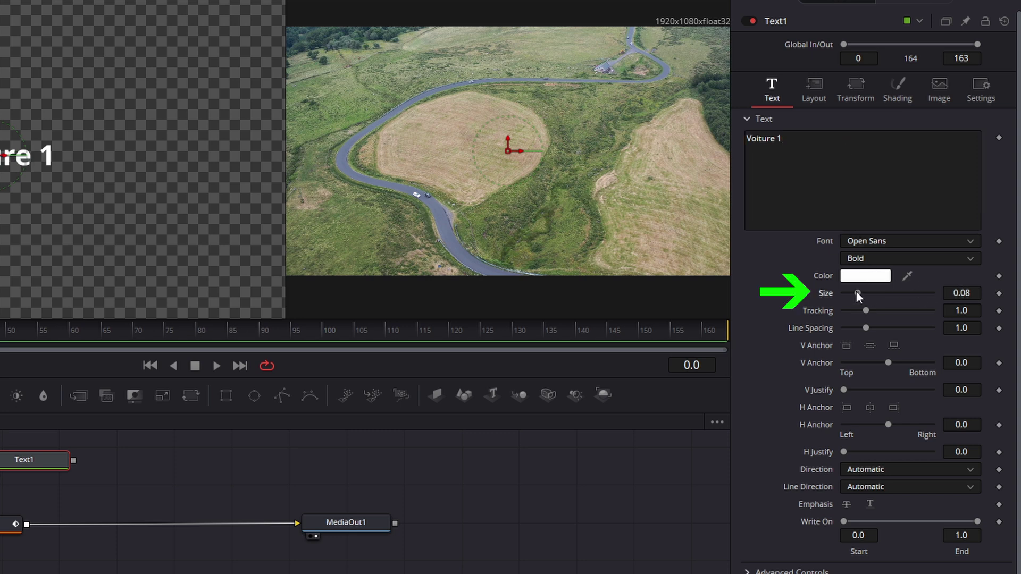
left_click_drag(856, 292, 847, 288)
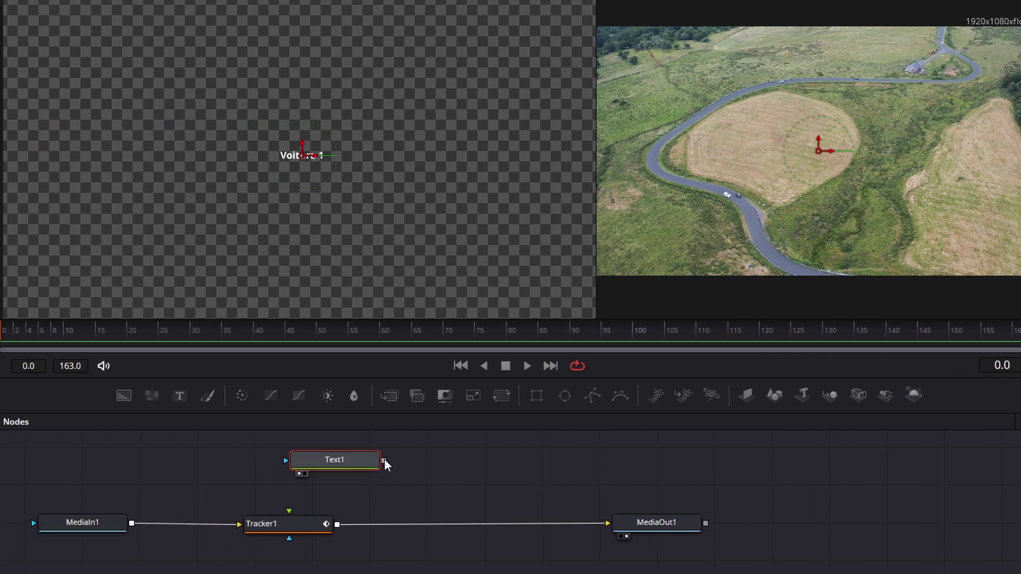
Connect the Text1 output to Tracker1's foreground input and display MediaOut1 in the first viewer.
left_click_drag(73, 460, 96, 464)
left_click_drag(296, 500, 289, 516)
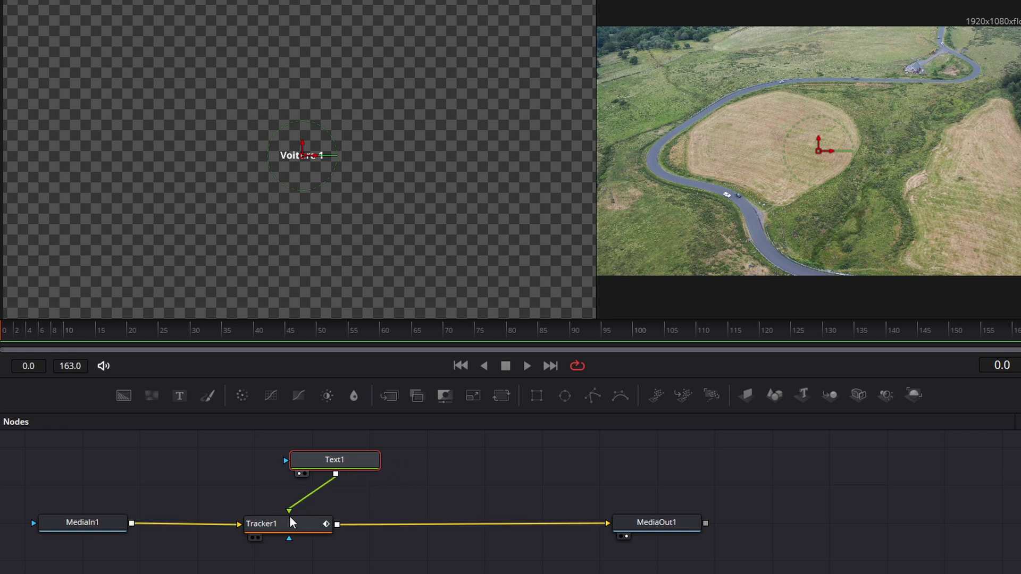
left_click(638, 521)
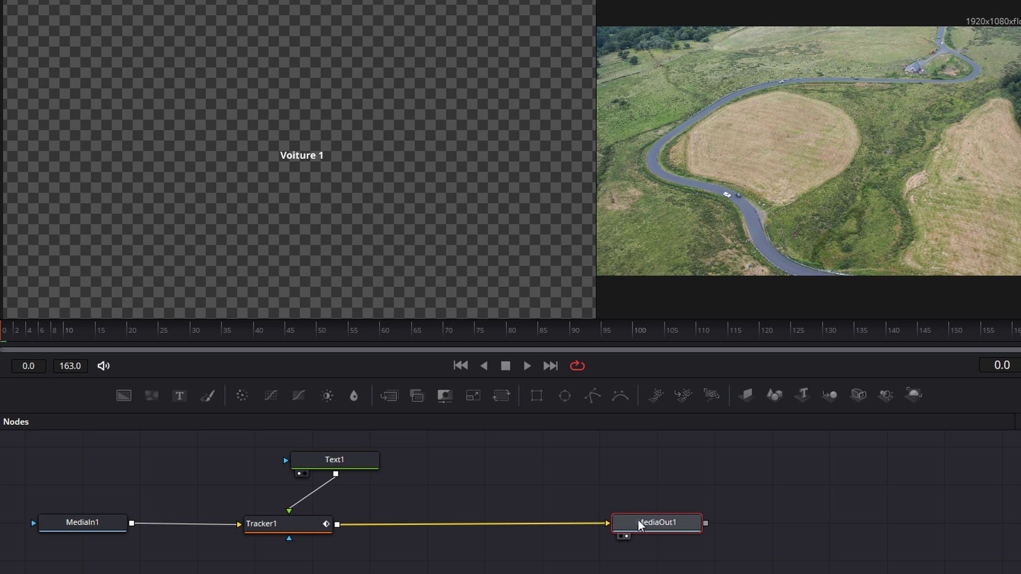
key("1")
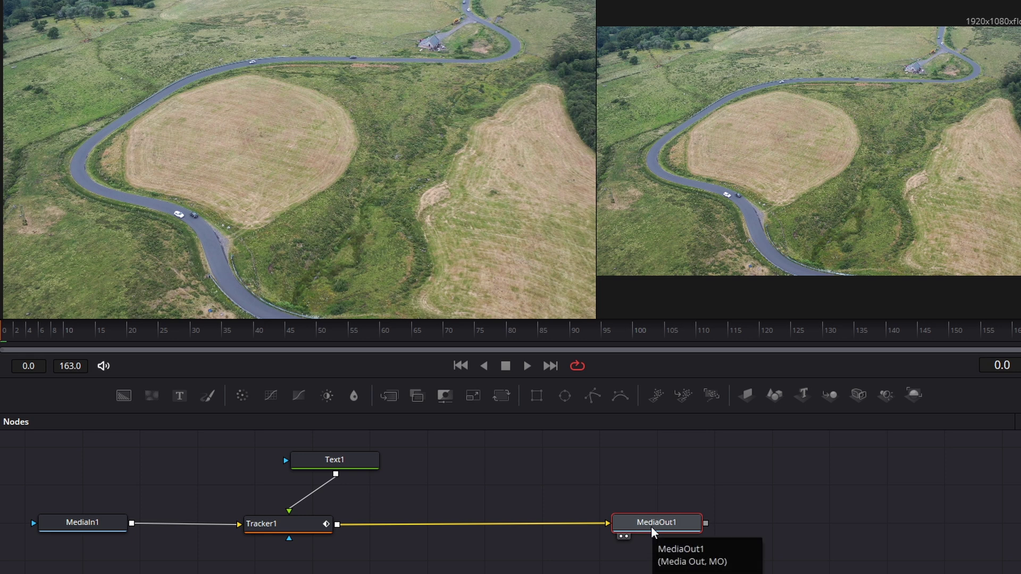
Set the Tracker1 operation to Match Move.
left_click(290, 523)
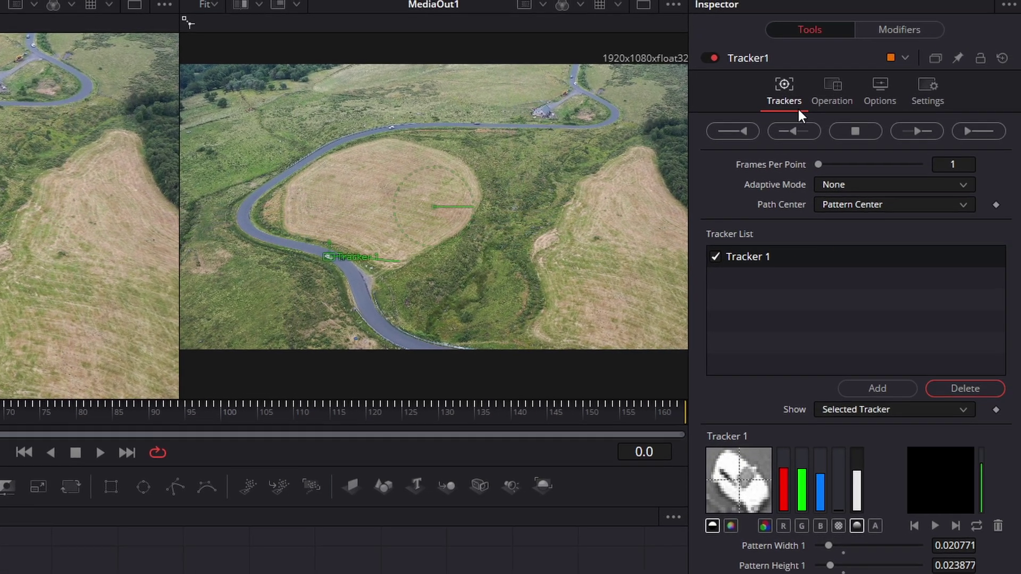
left_click(834, 86)
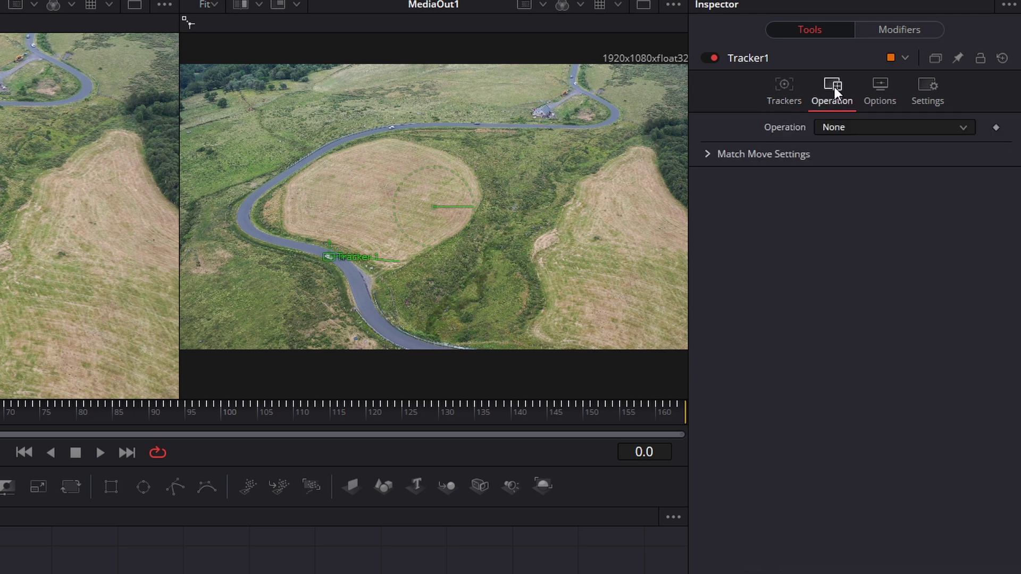
left_click(847, 127)
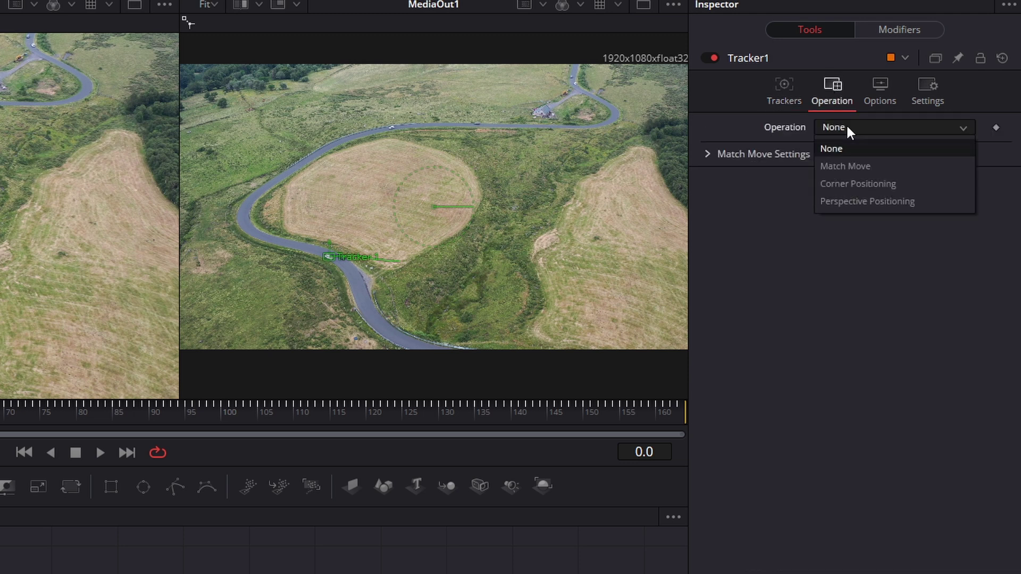
left_click(850, 164)
Play the composition to check how the text follows the white car, and return to the first frame.
key("space")
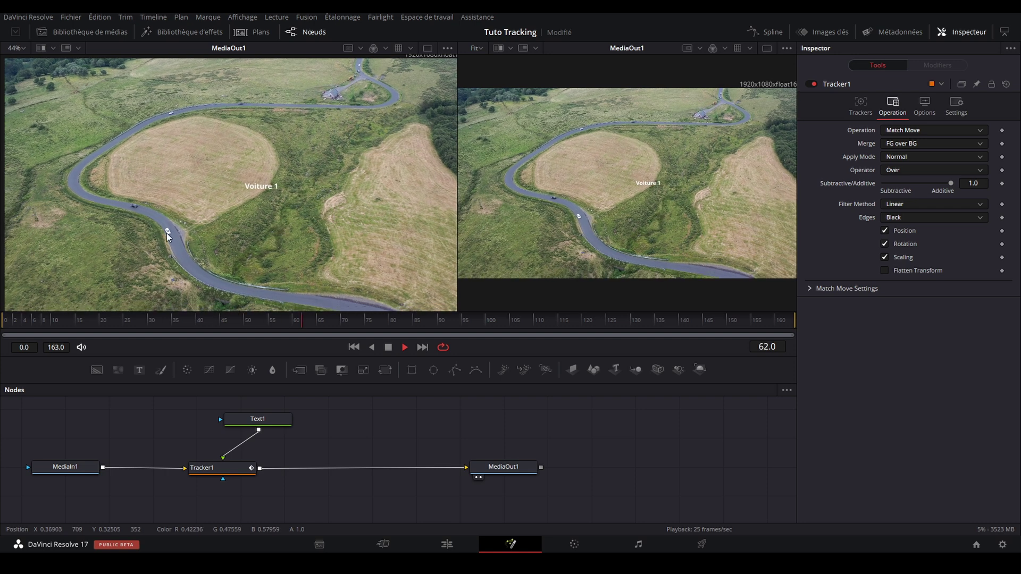
key("space")
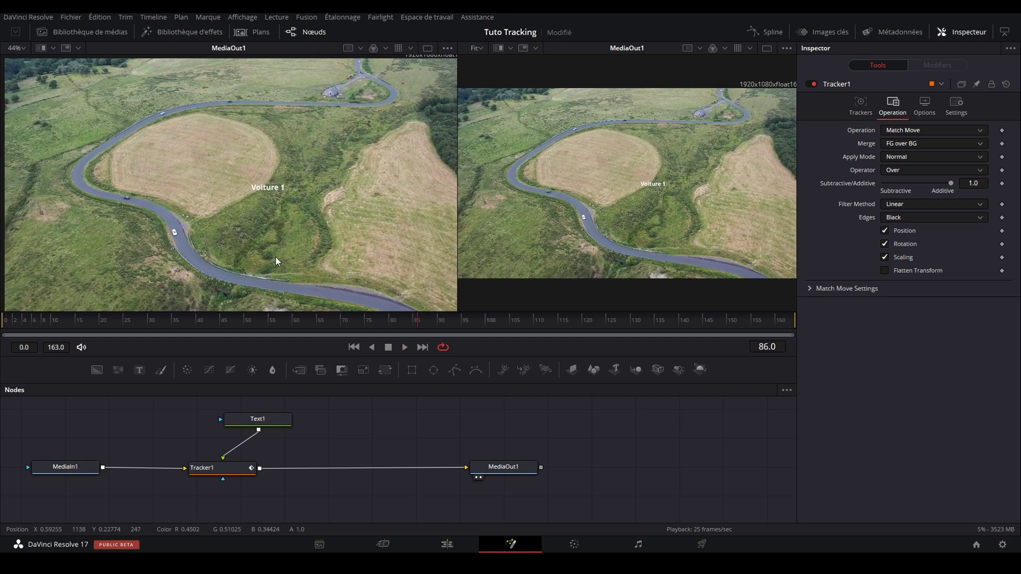
left_click(354, 348)
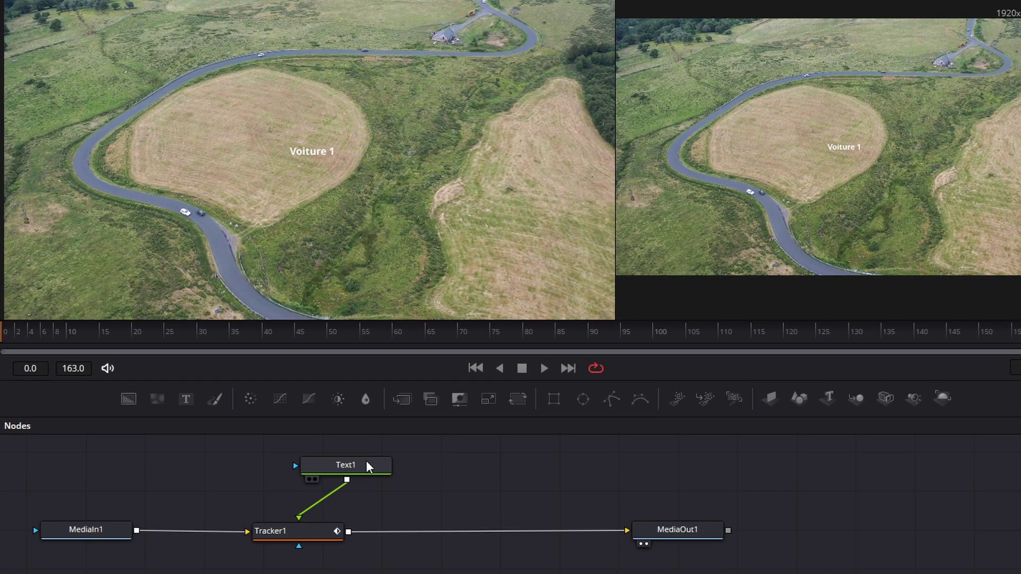
Move the "Voiture 1" text right beside the white car and play the composition to check the tracking.
left_click(275, 419)
left_click_drag(313, 151, 162, 214)
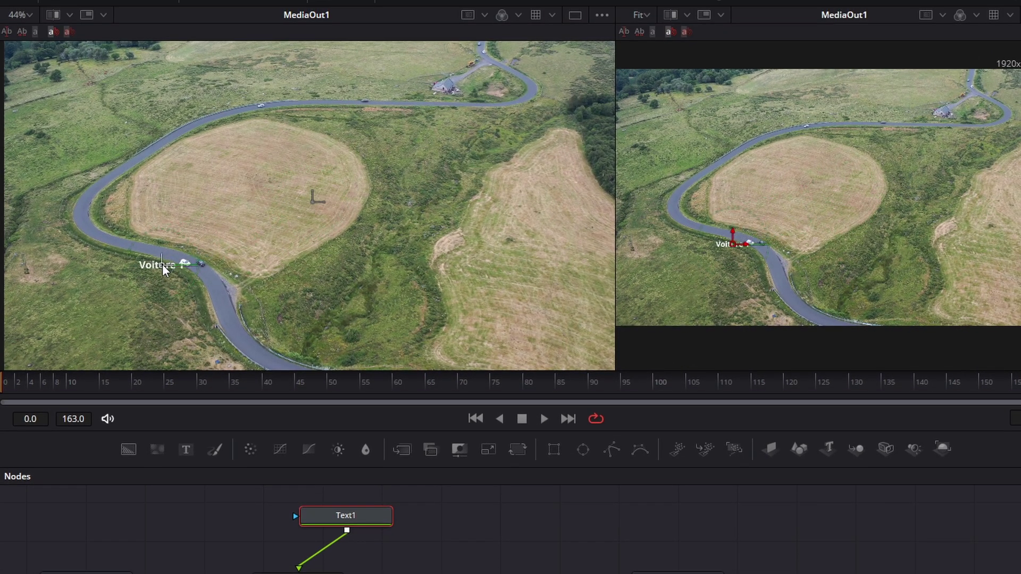
left_click_drag(155, 265, 155, 266)
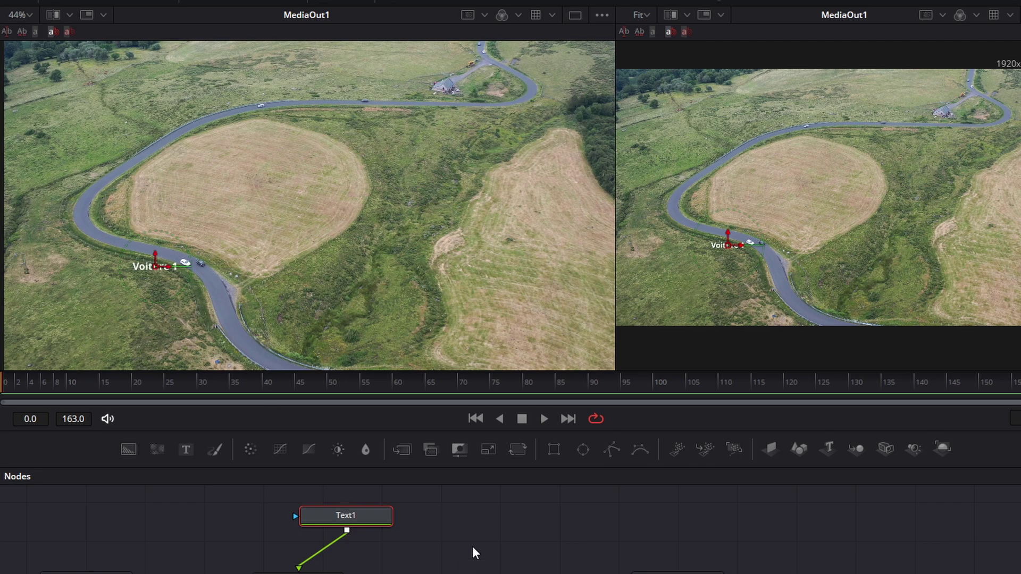
key("space")
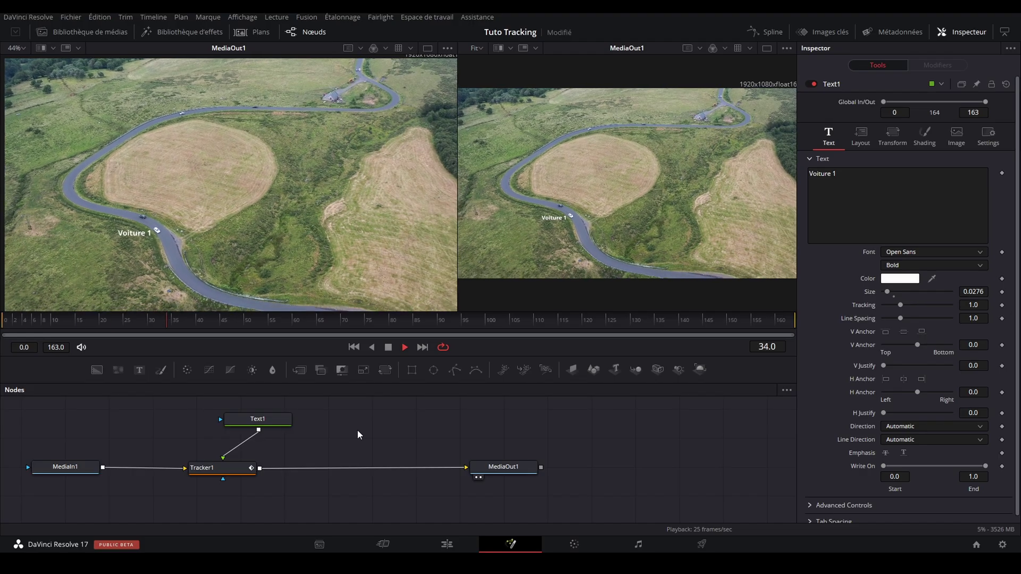
key("space")
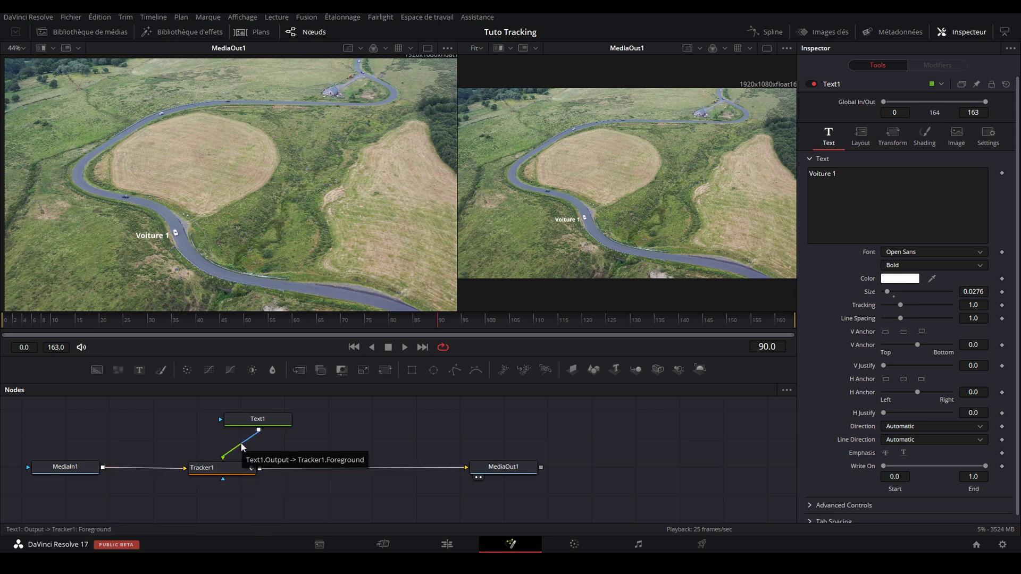
Disconnect Text1 from Tracker1, setting it aside in the node graph, and change Tracker1's operation to None.
left_click(241, 444)
left_click_drag(258, 416, 647, 424)
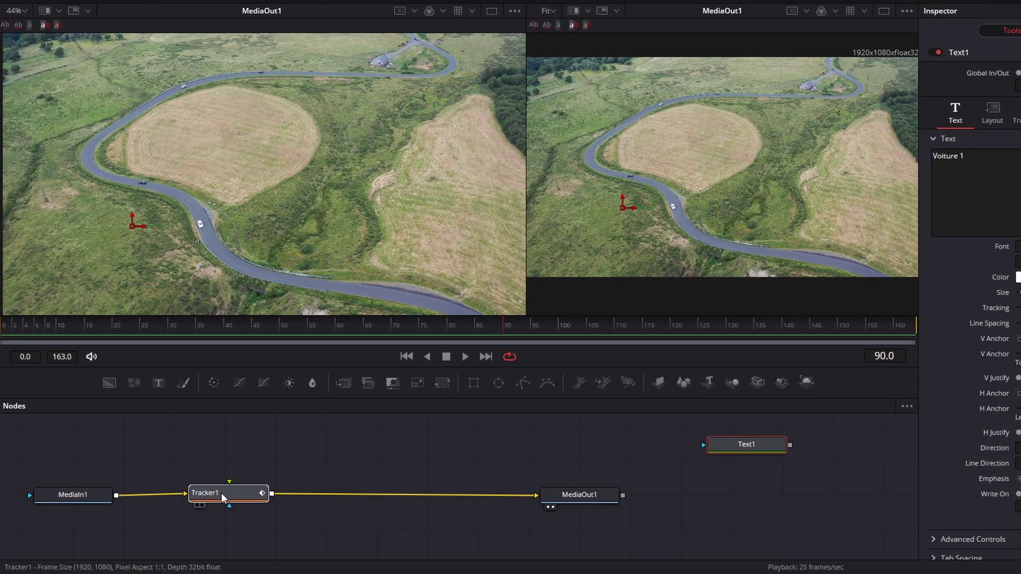
left_click(222, 493)
left_click(406, 356)
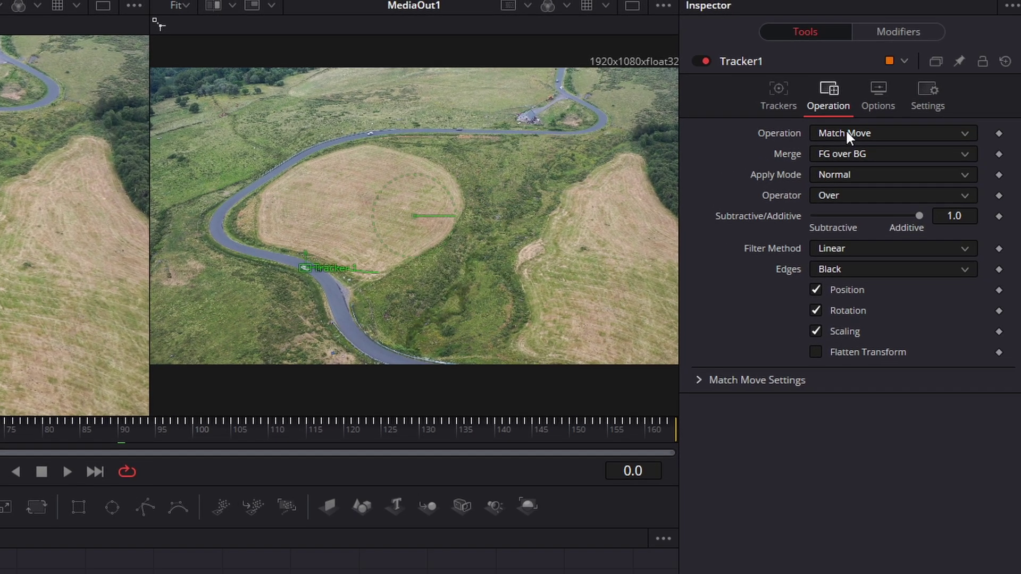
left_click(845, 134)
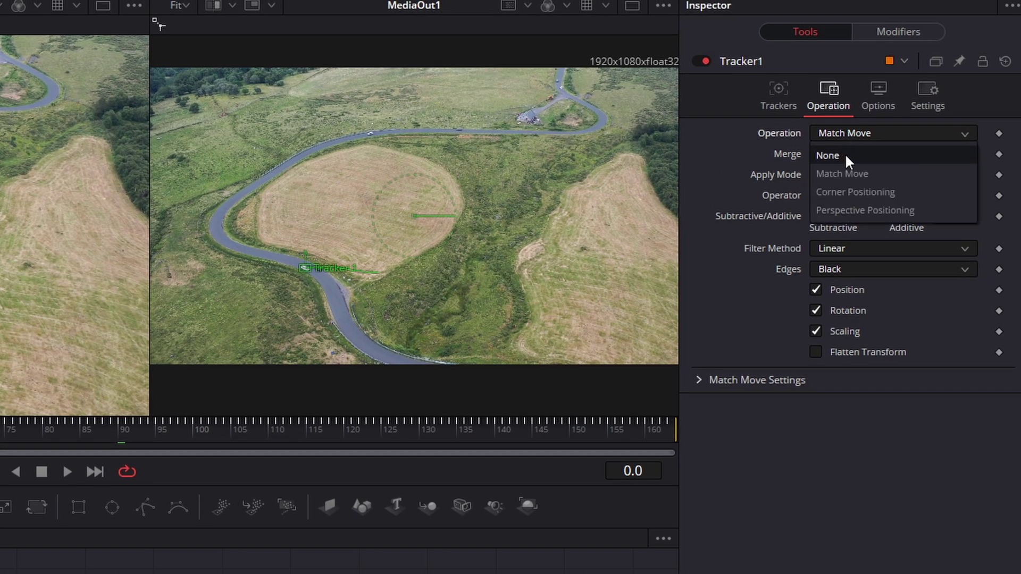
left_click(846, 156)
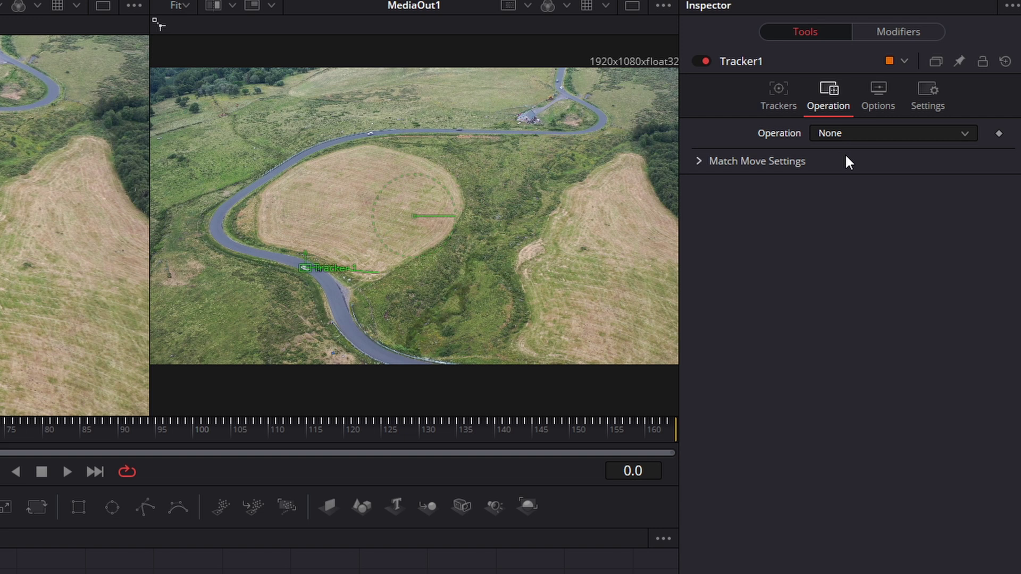
Add a second tracker to Tracker1's list and place it over the dark car behind the white one.
left_click(773, 100)
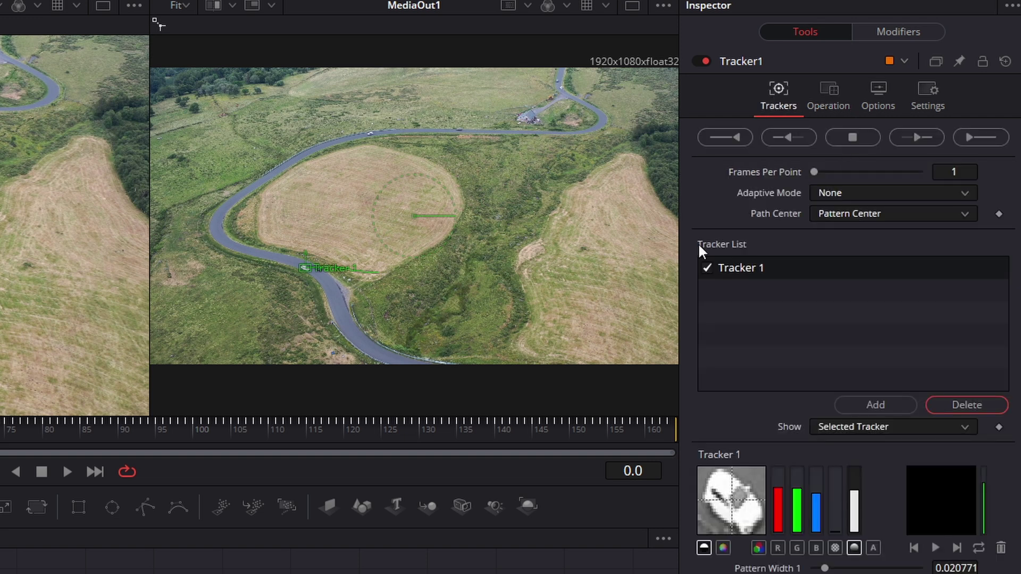
left_click(875, 405)
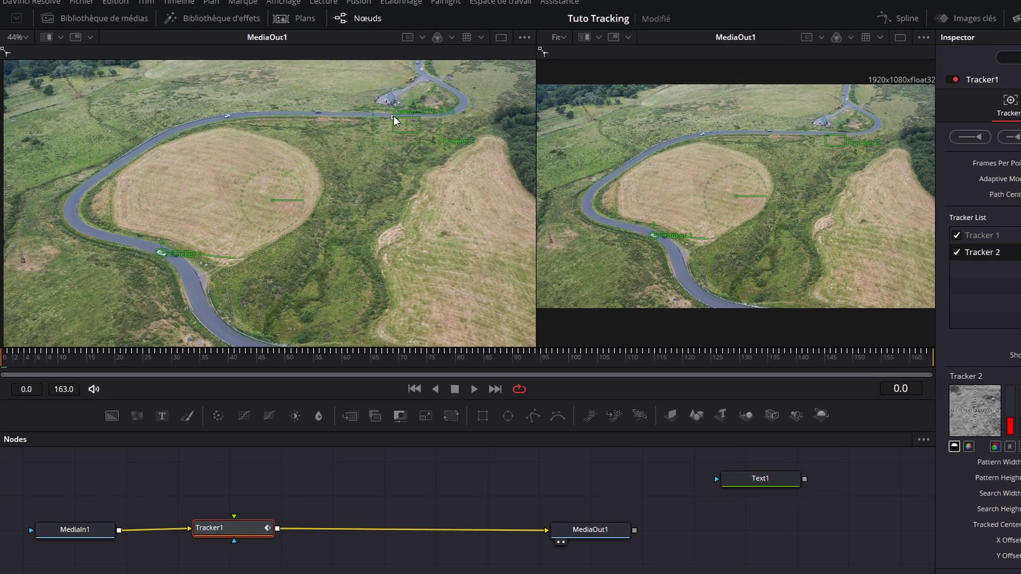
left_click_drag(394, 116, 170, 255)
left_click_drag(209, 291, 199, 279)
Shrink Tracker 2's pattern box tightly around the dark car and reduce its search area to just outside it.
scroll(228, 299, "up", 6)
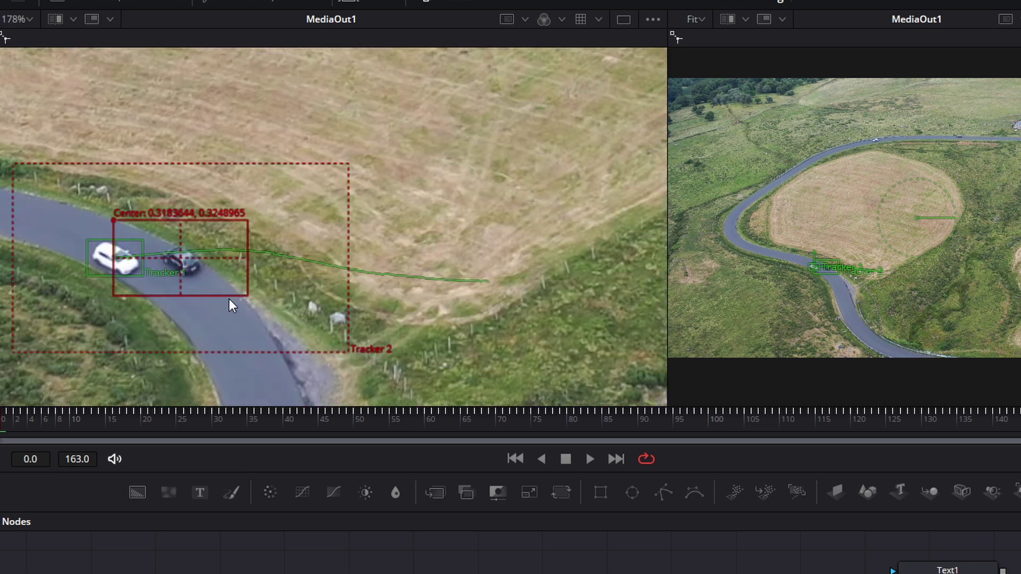
scroll(228, 304, "up", 2)
left_click_drag(249, 291, 201, 272)
left_click_drag(392, 378, 304, 336)
left_click_drag(398, 332, 212, 270)
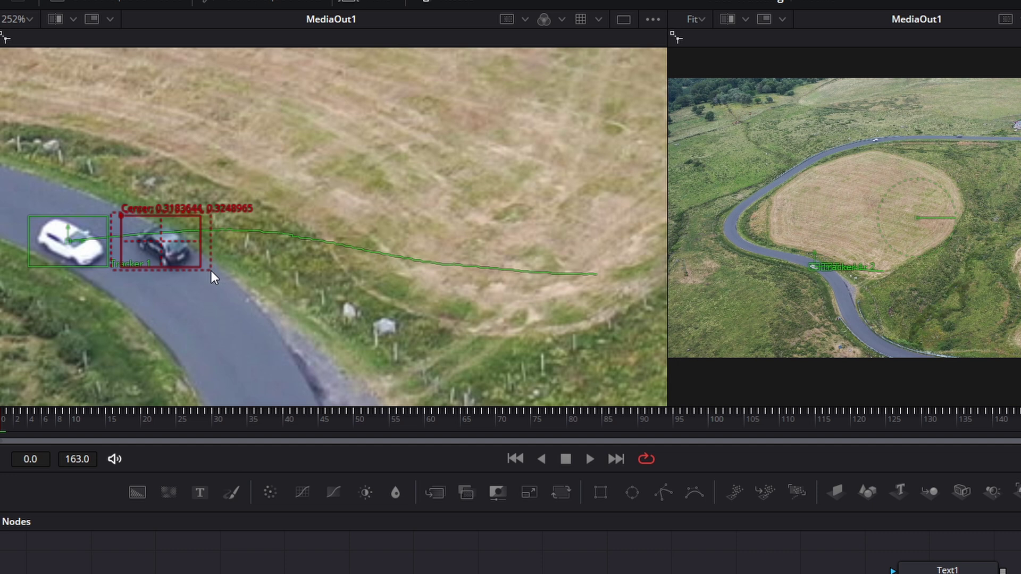
scroll(396, 292, "down", 5)
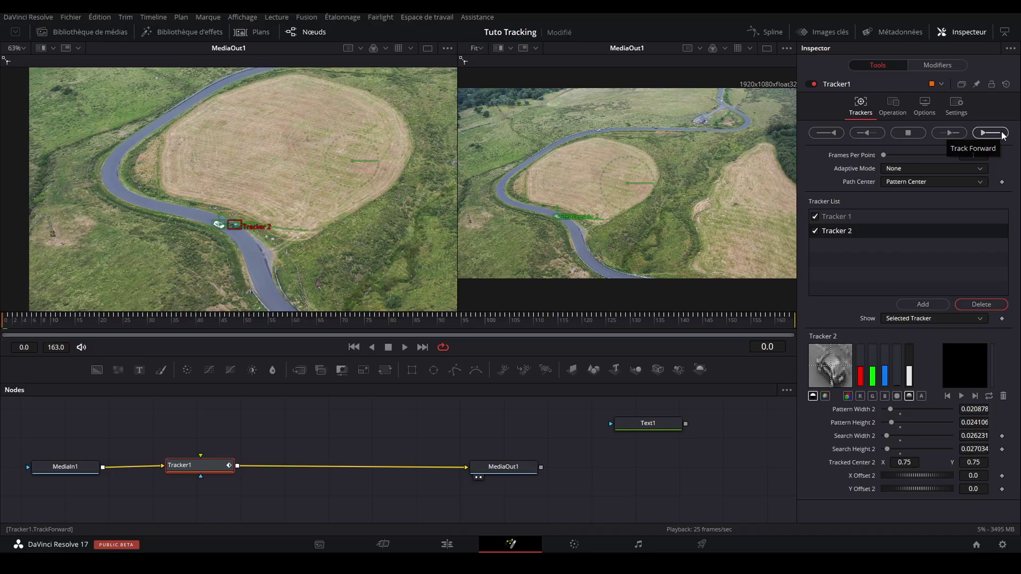
Track Tracker 2 forward through the whole clip and return to the first frame.
left_click(994, 139)
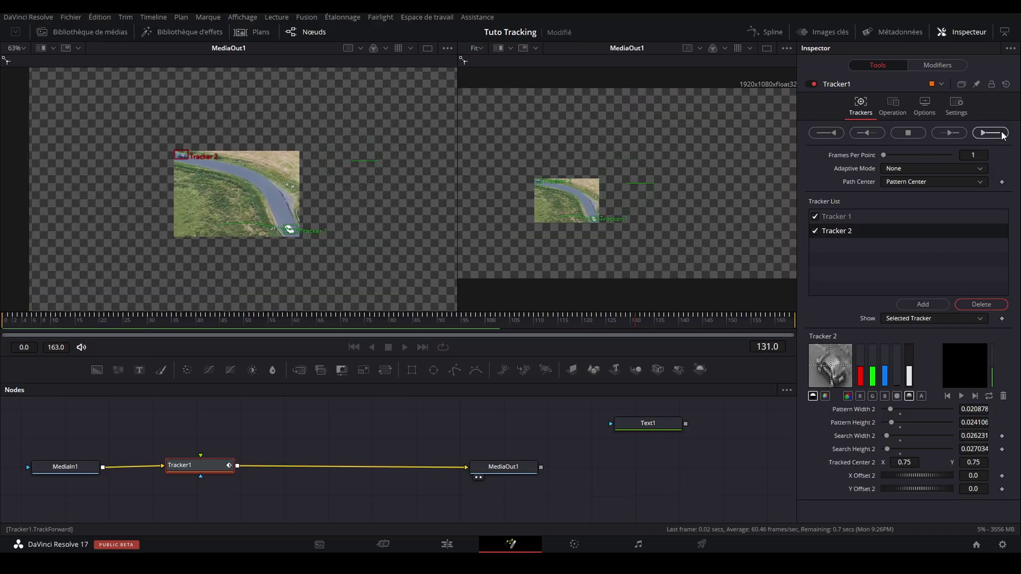
left_click(604, 317)
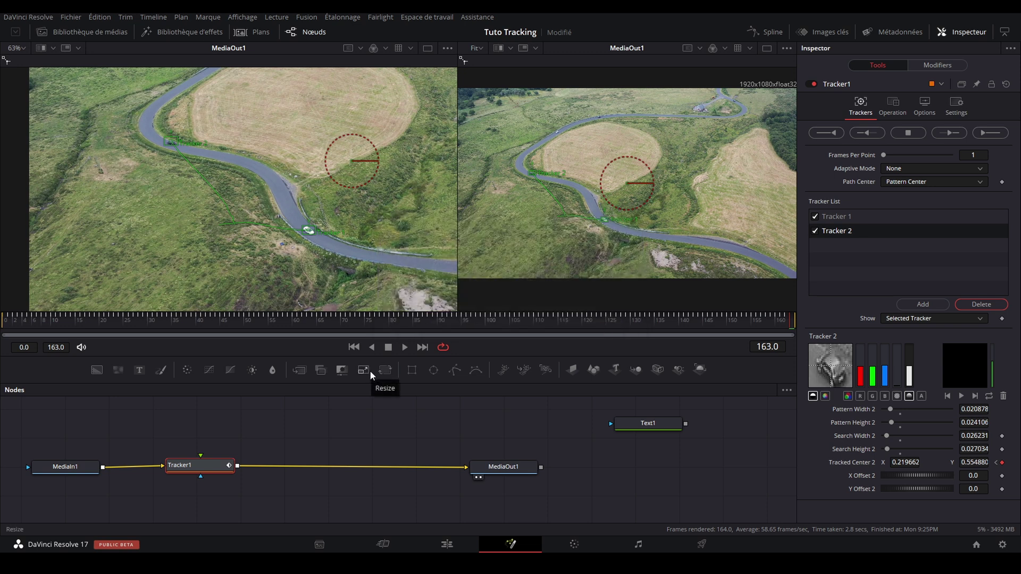
left_click(353, 346)
Add a third tracker and place it over the white car on the far road above the round field.
left_click_drag(293, 174, 272, 243)
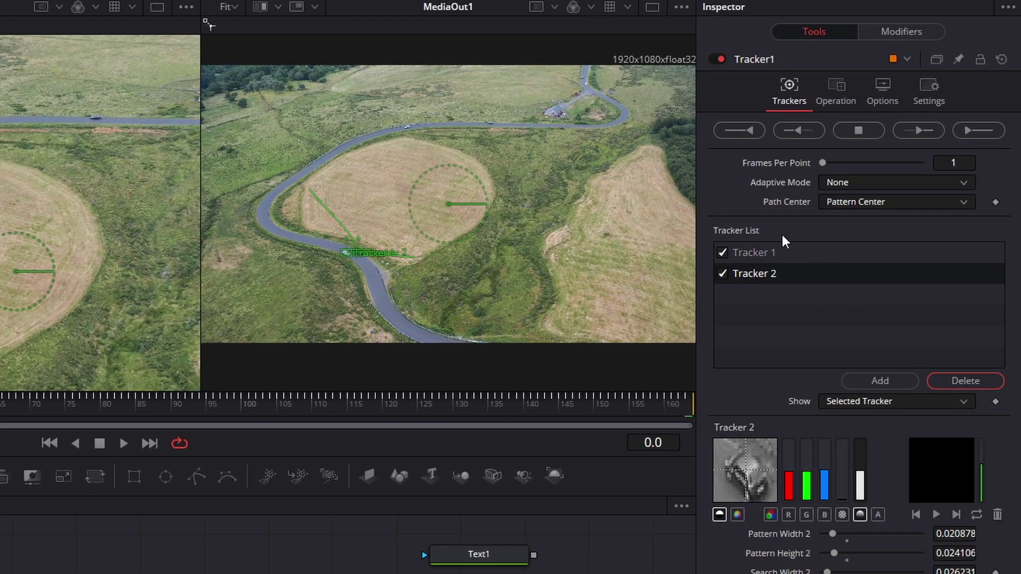
left_click(883, 381)
left_click_drag(179, 272, 0, 188)
scroll(365, 189, "down", 5)
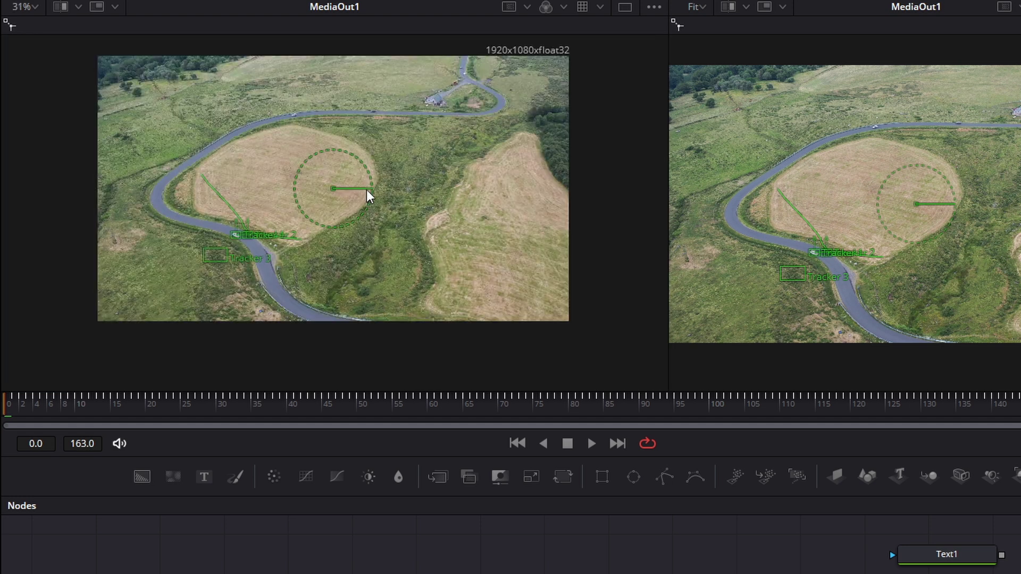
scroll(366, 190, "up", 2)
left_click_drag(145, 266, 256, 68)
Shrink Tracker 3's pattern box around the distant white car and reduce its search area to just outside it.
scroll(261, 69, "up", 8)
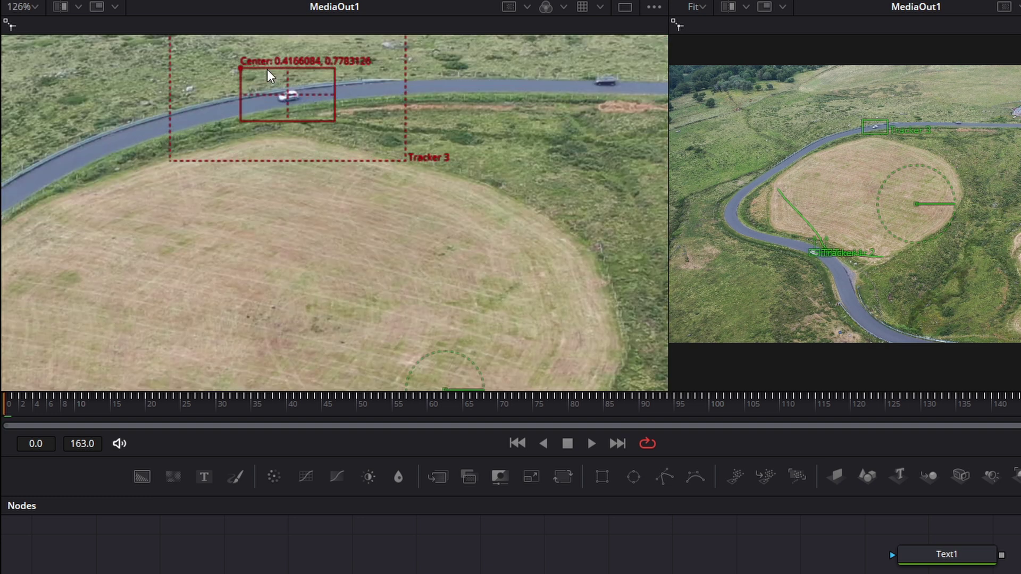
left_click_drag(363, 150, 340, 139)
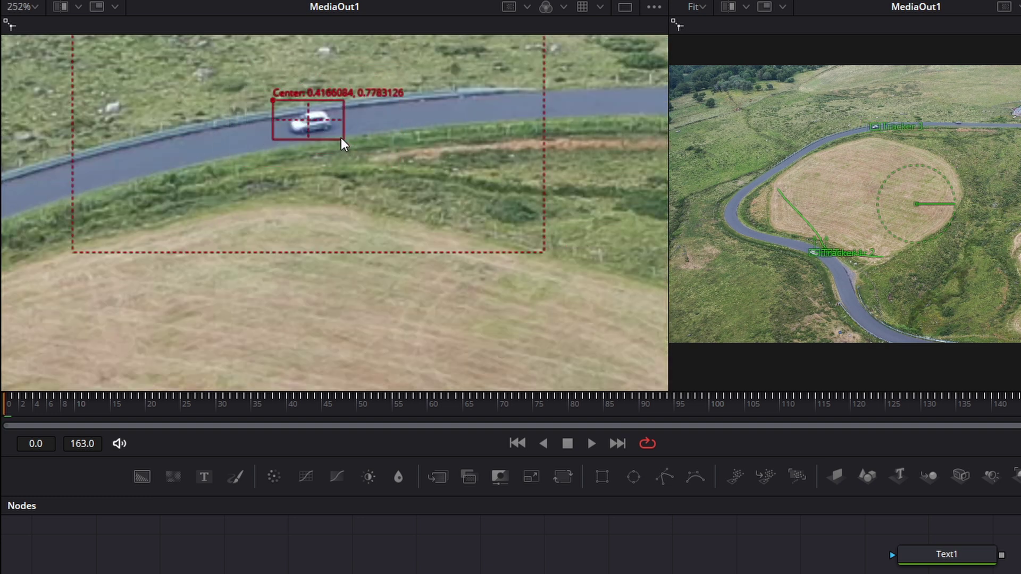
left_click_drag(543, 252, 362, 159)
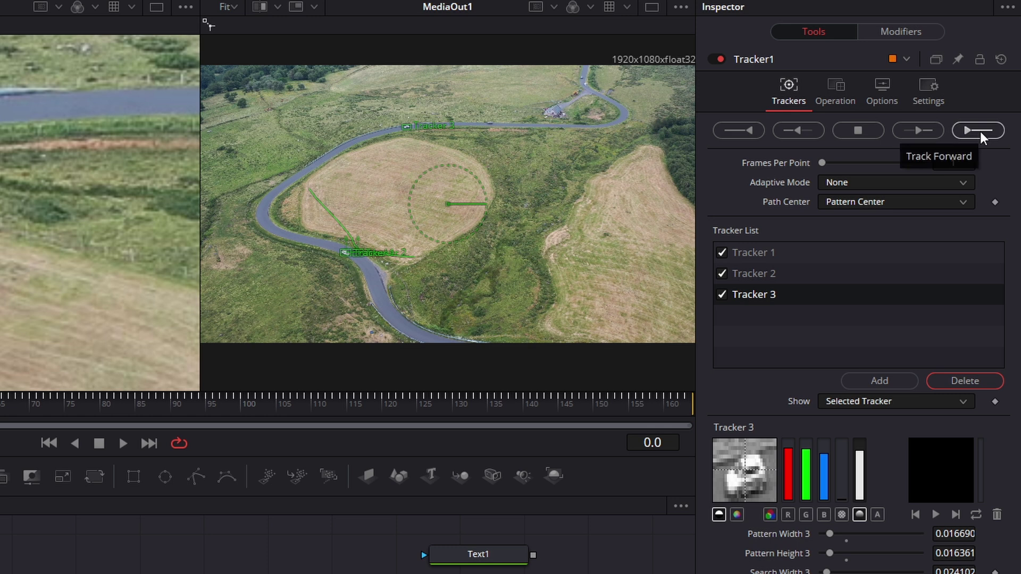
Track Tracker 3 forward through the whole clip and return to the first frame.
left_click(980, 131)
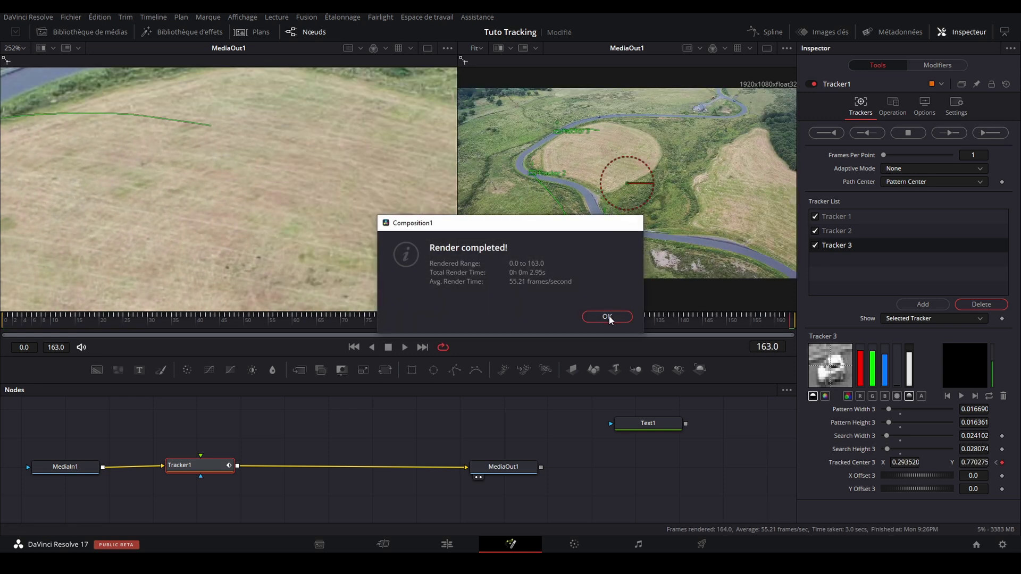
left_click(607, 316)
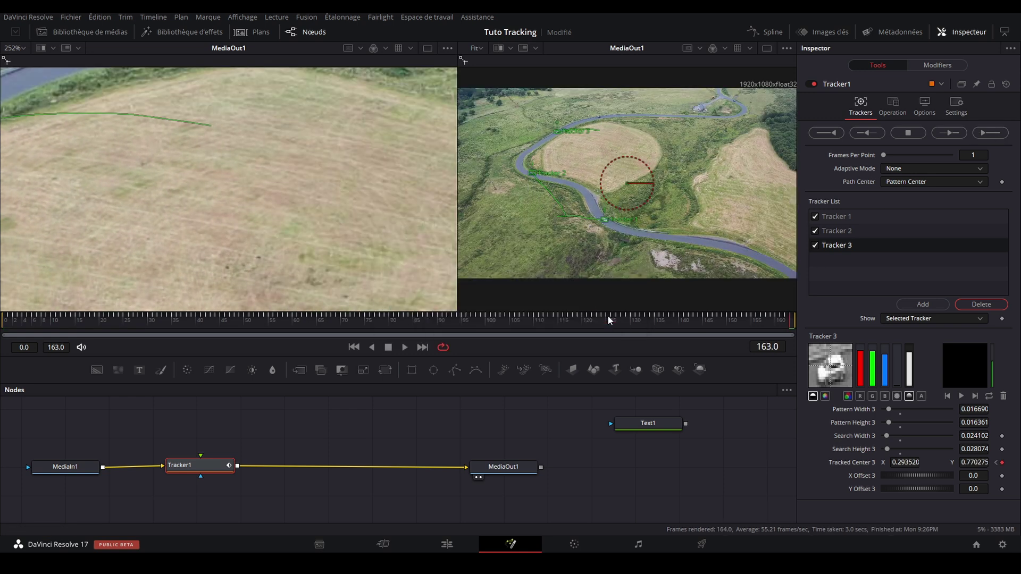
scroll(289, 180, "down", 6)
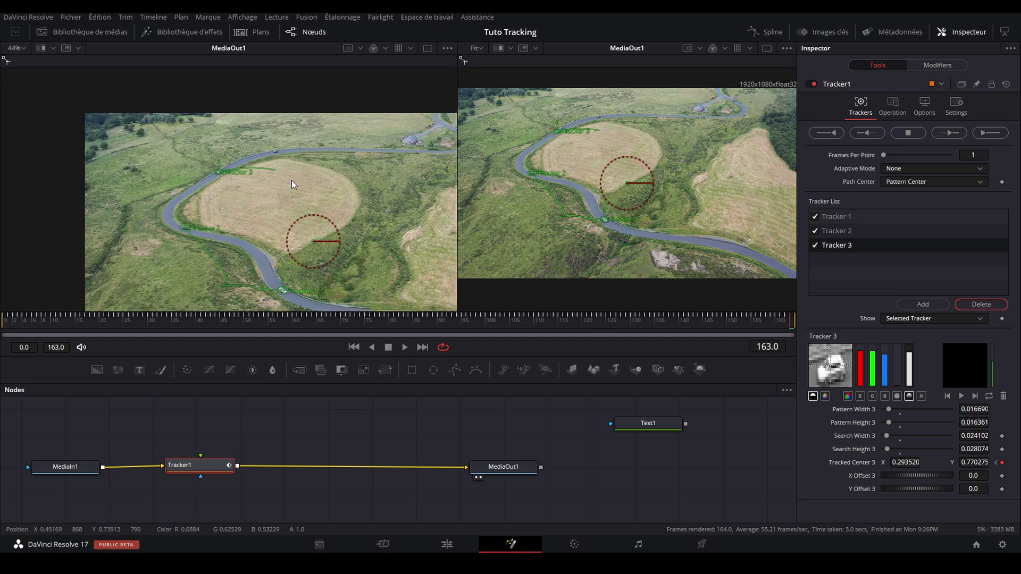
left_click(353, 347)
left_click_drag(320, 251, 302, 236)
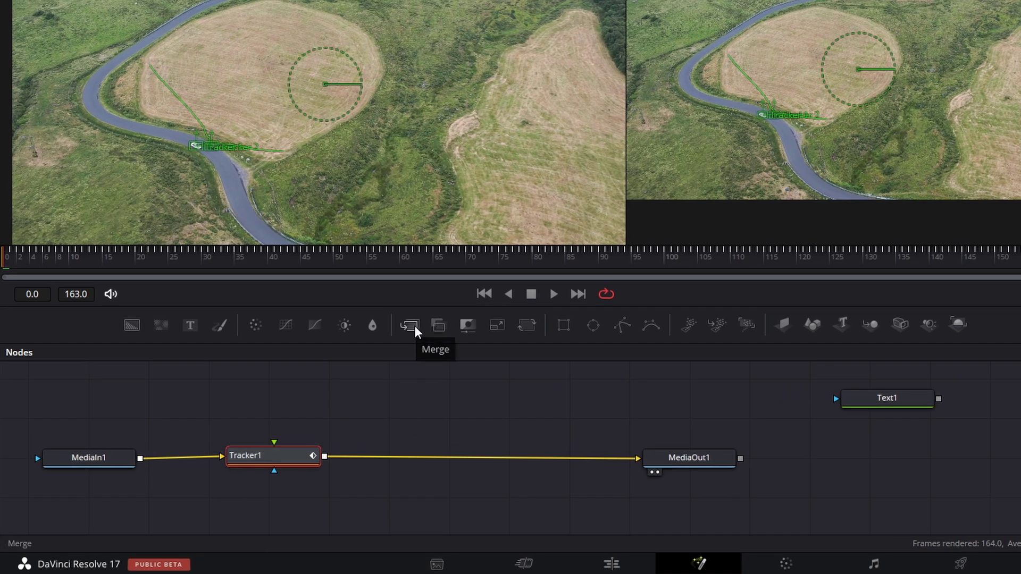
Insert three Merge nodes in a row between Tracker1 and MediaOut1.
left_click(415, 326)
left_click(414, 331)
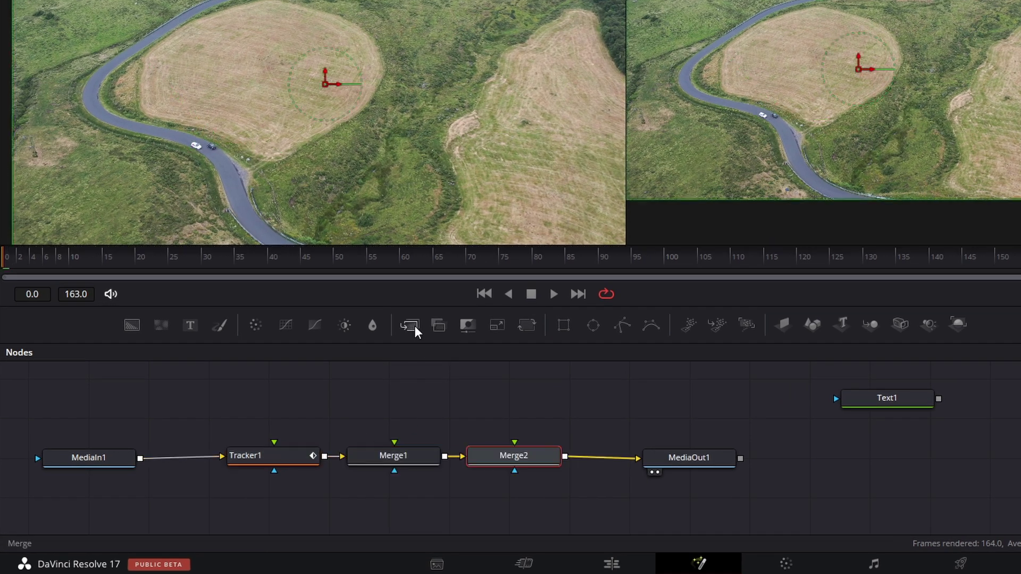
left_click(415, 328)
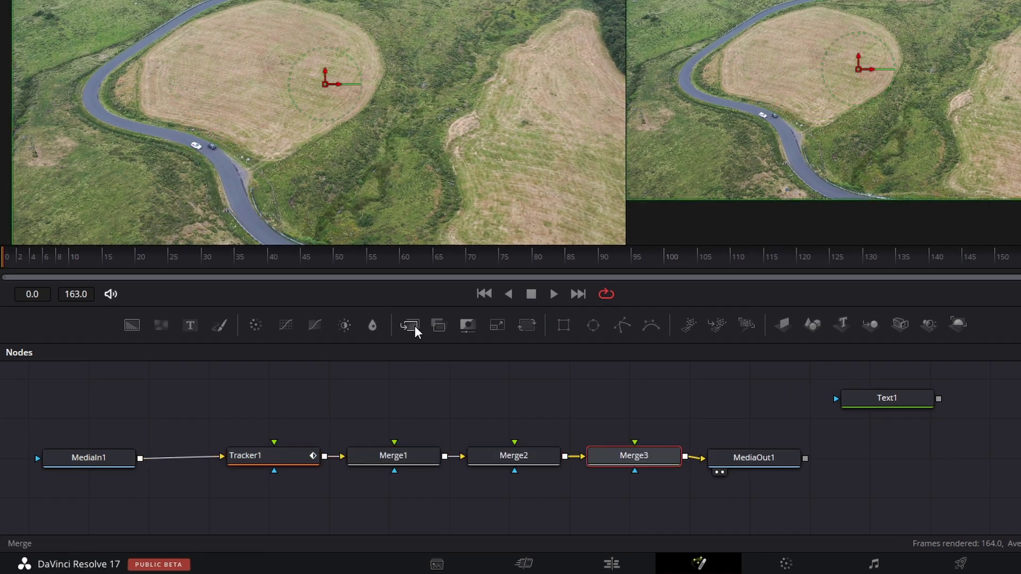
left_click(425, 389)
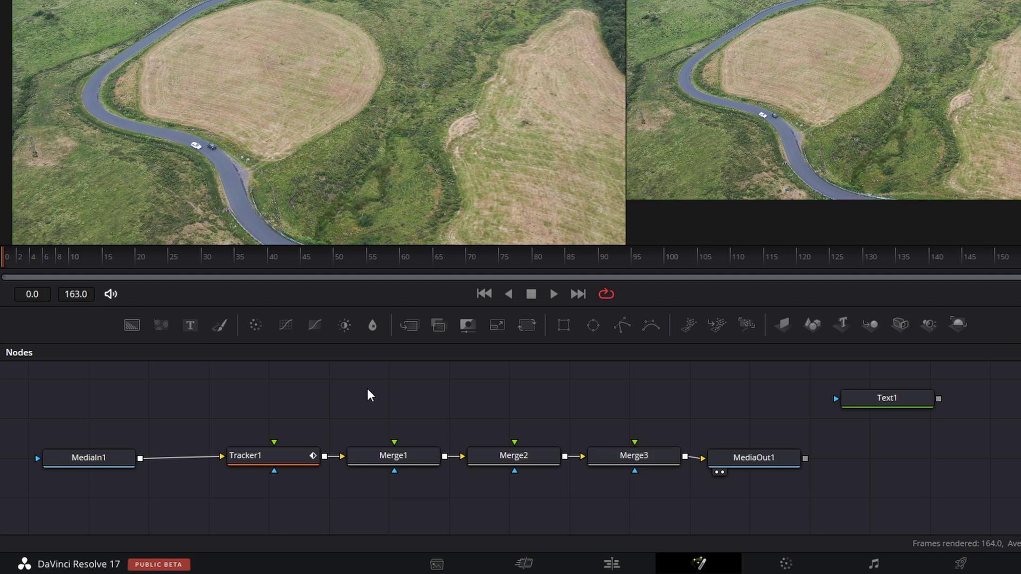
Add three new Text nodes above the Merge nodes and delete the old Text1 node.
left_click(189, 325)
left_click(507, 409)
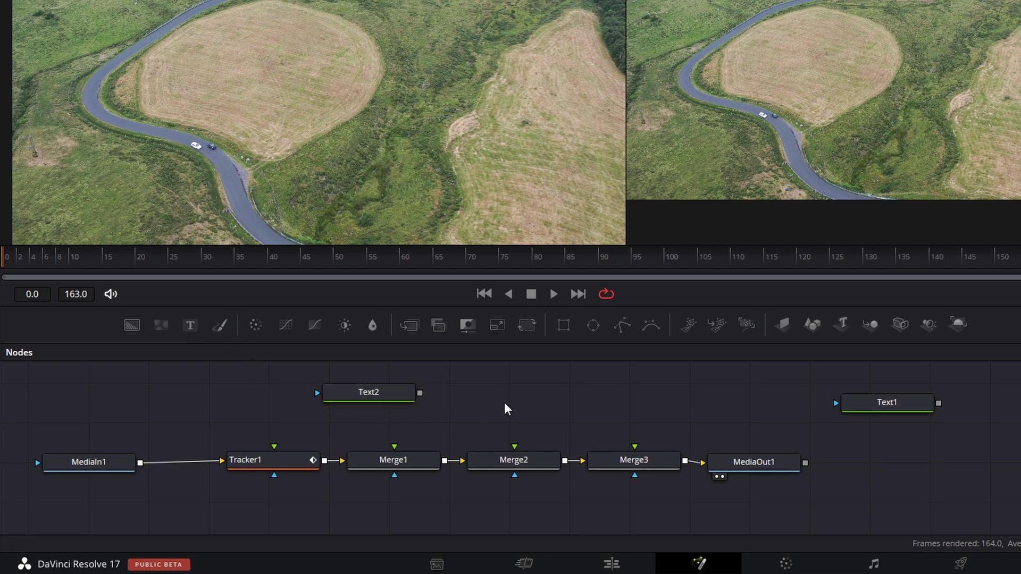
left_click(190, 325)
left_click(571, 420)
left_click(189, 325)
left_click_drag(564, 417, 640, 394)
left_click_drag(936, 448, 859, 394)
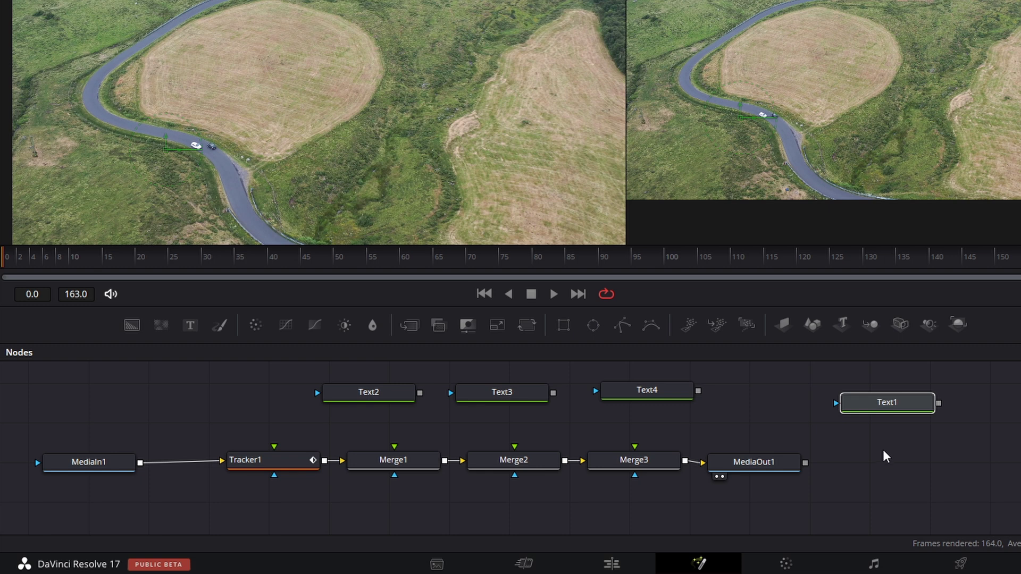
key("Delete")
Enter "Voiture 1" as the text of Text2, "Voiture 2" in Text3 and "Voiture 3" in Text4.
left_click(370, 407)
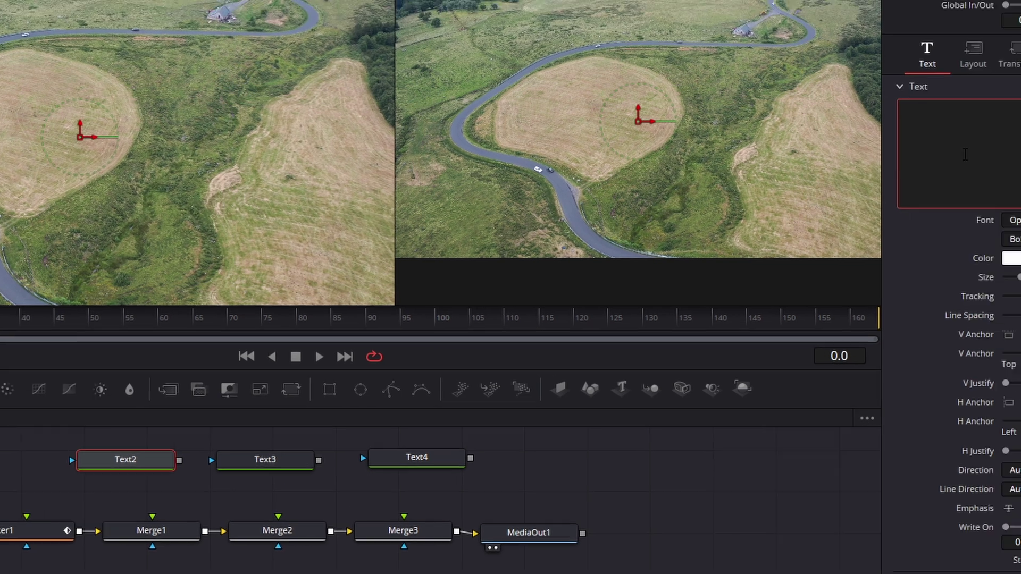
type("Voiture 1")
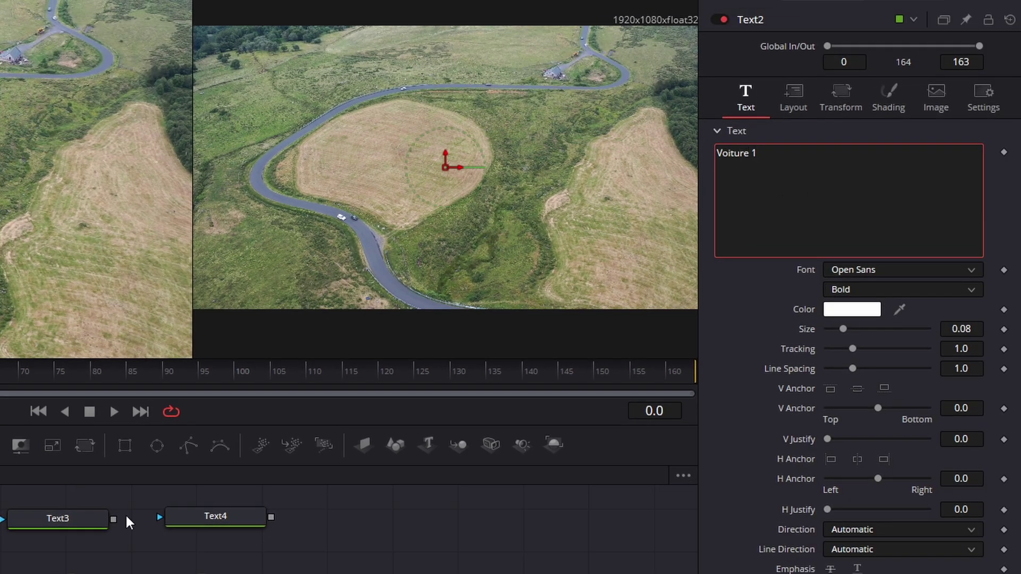
left_click(101, 518)
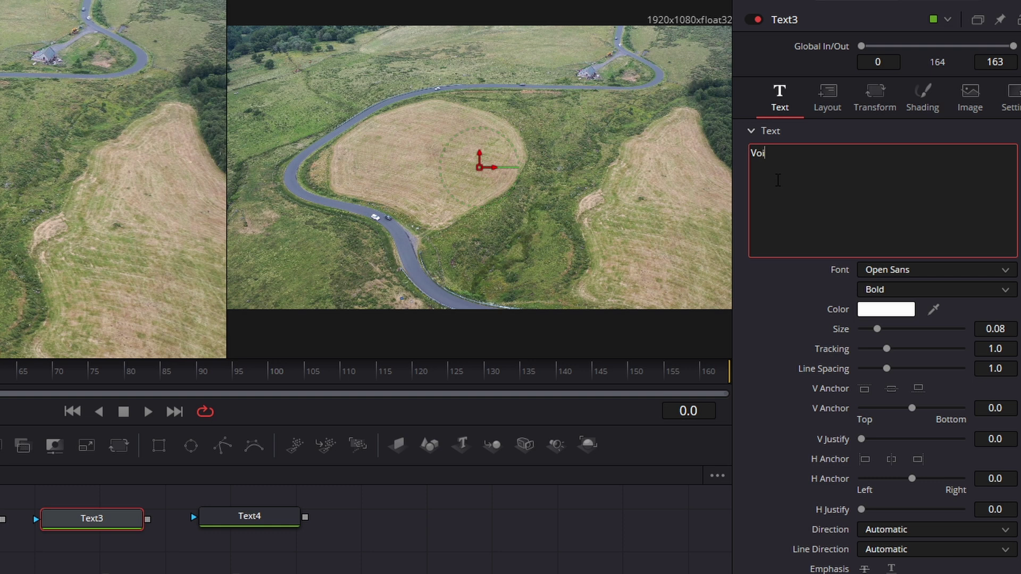
left_click(258, 521)
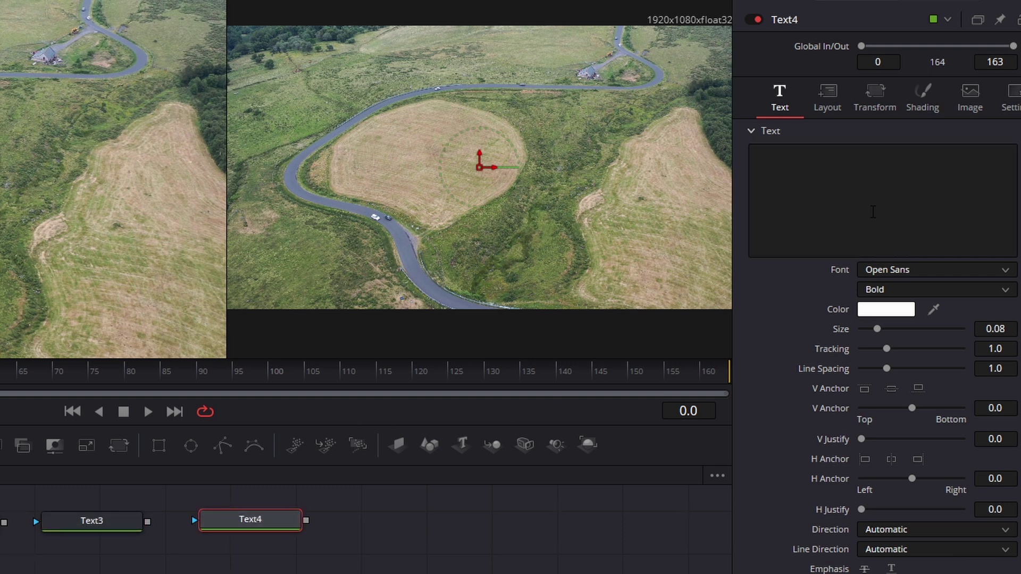
left_click(890, 208)
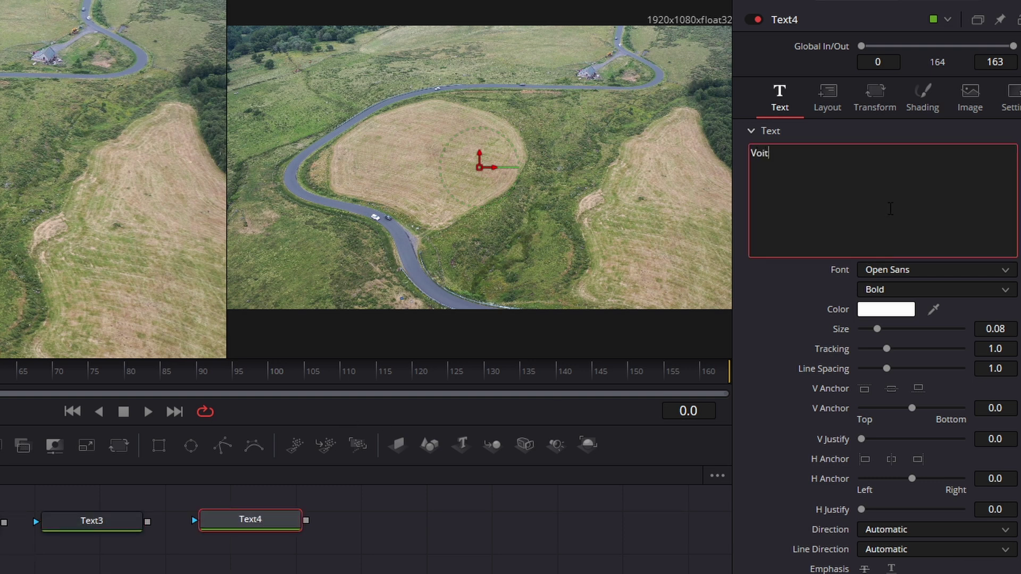
type("Voiture 3")
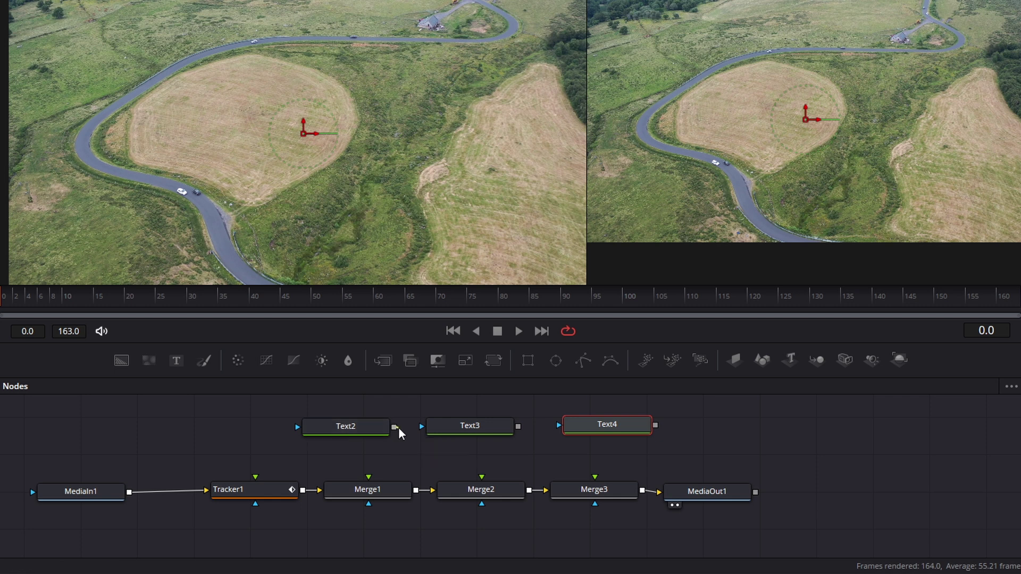
Connect Text2, Text3 and Text4 to the foreground inputs of Merge1, Merge2 and Merge3 respectively.
left_click_drag(391, 454, 371, 484)
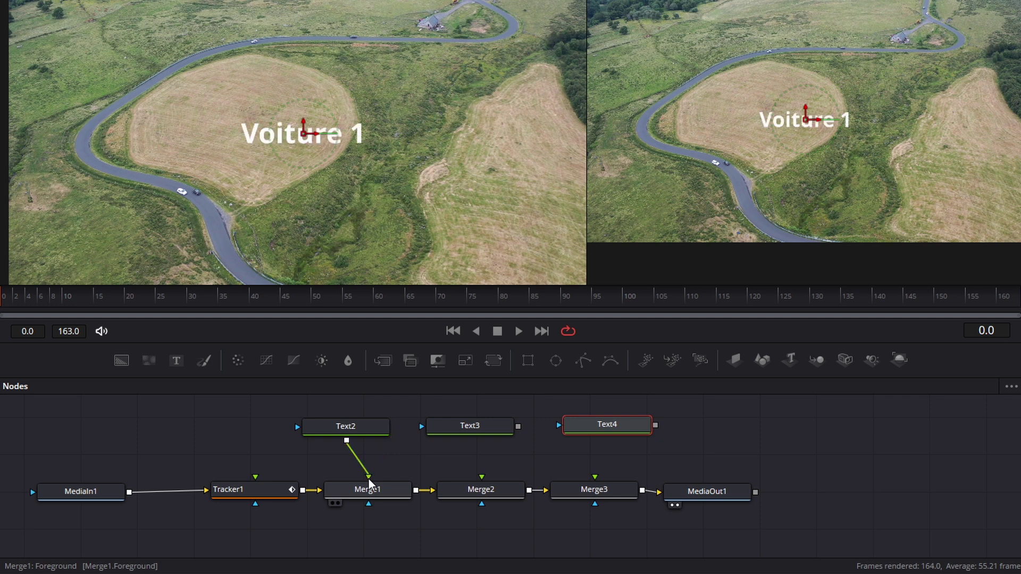
left_click_drag(519, 426, 482, 479)
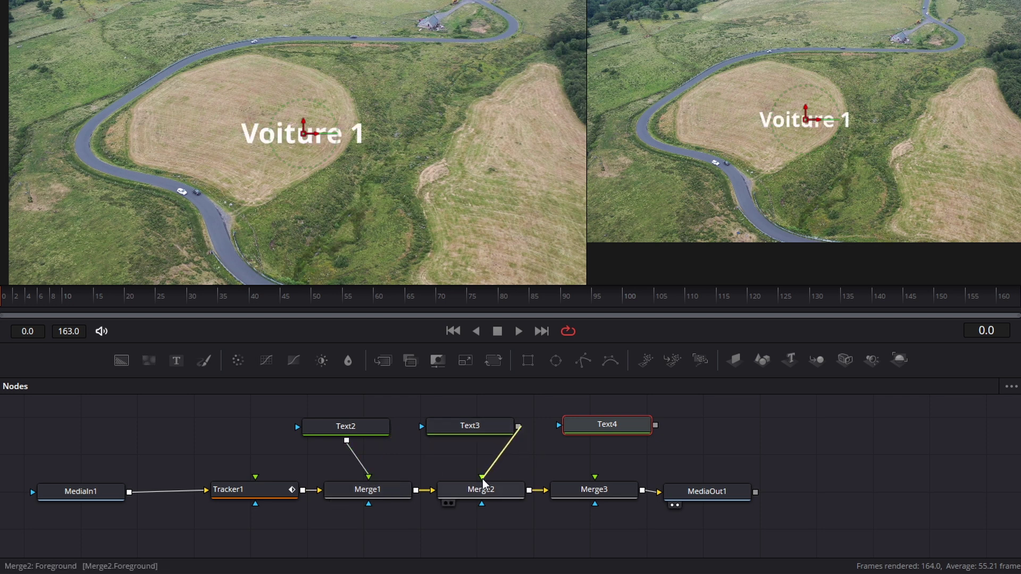
left_click_drag(655, 425, 594, 477)
Move the "Voiture 1" text of Text2 onto the grass just below and left of the nearer white car.
left_click(346, 433)
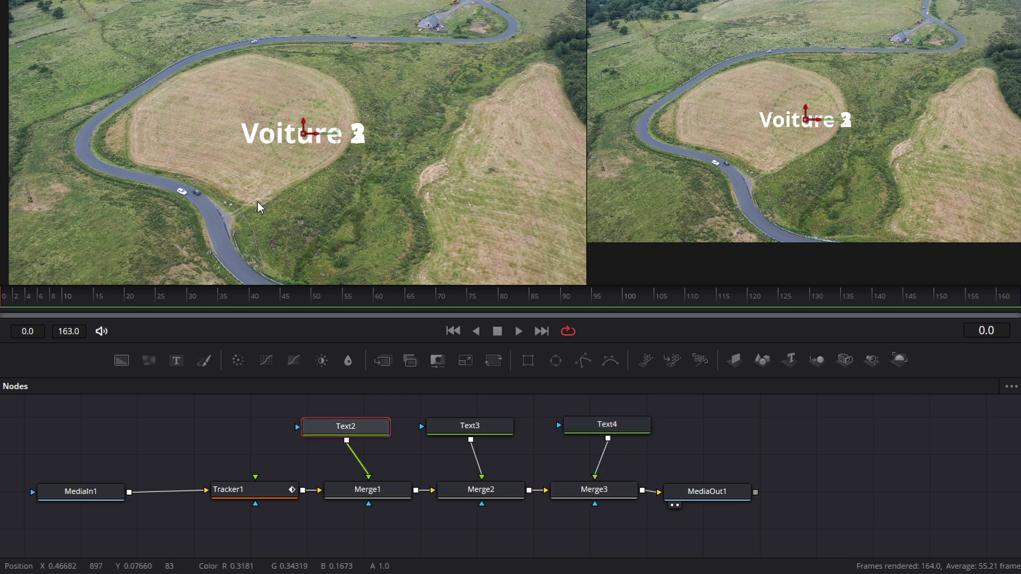
left_click_drag(304, 132, 119, 212)
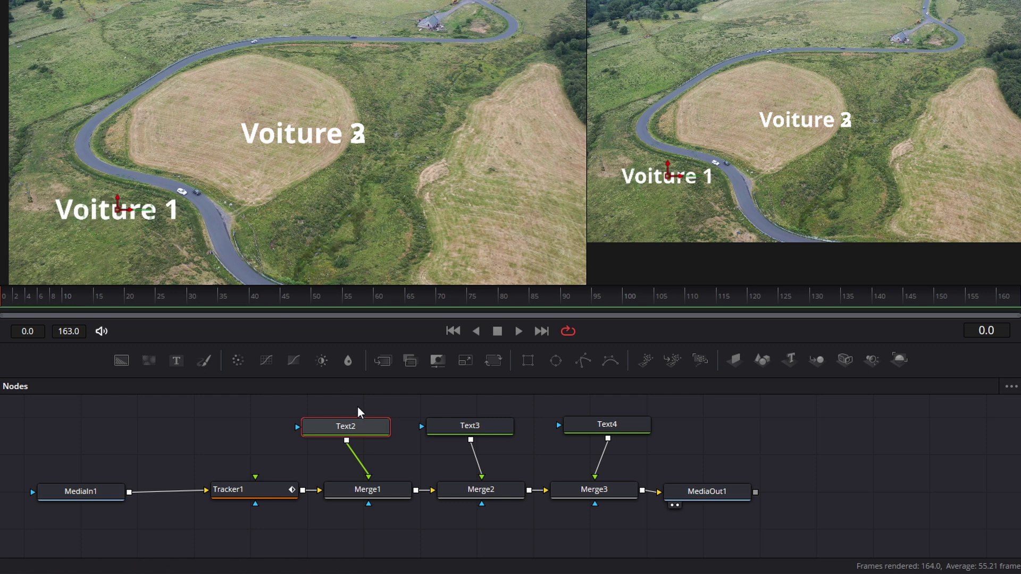
Move the "Voiture 2" text just above the dark car behind the white one and "Voiture 3" onto the grass above the far road.
left_click(470, 426)
left_click_drag(299, 138, 267, 179)
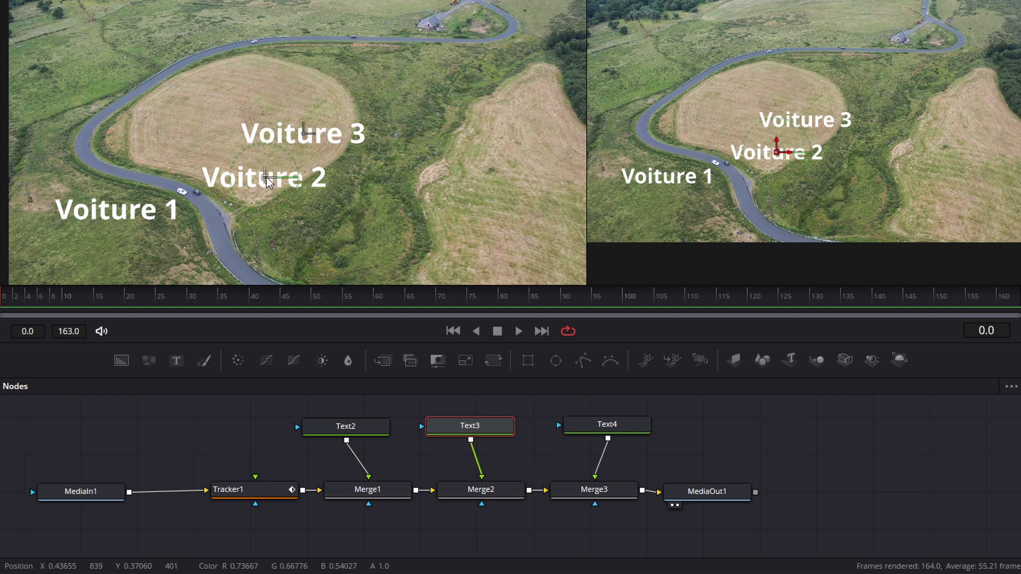
left_click(597, 426)
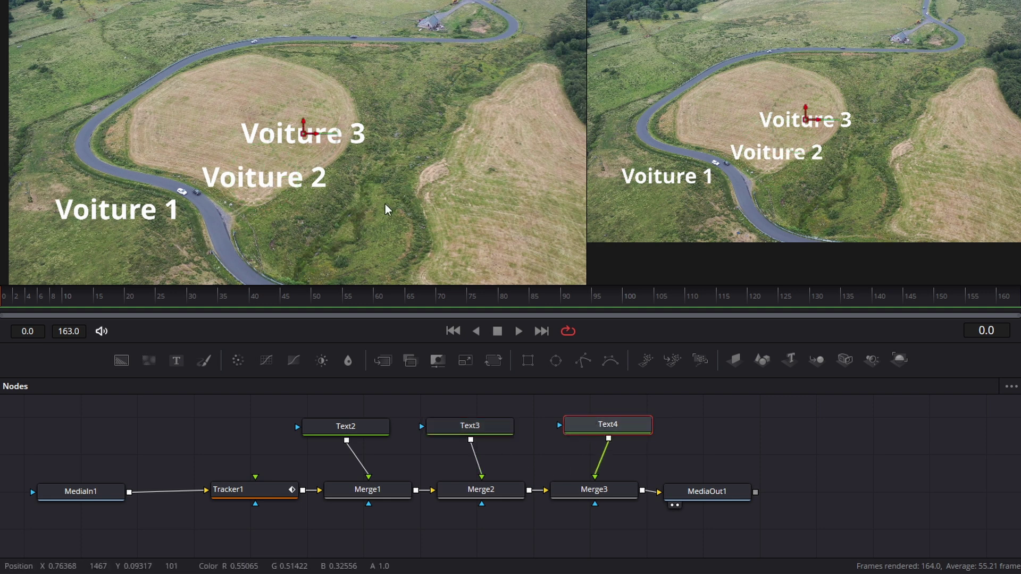
left_click_drag(305, 135, 195, 26)
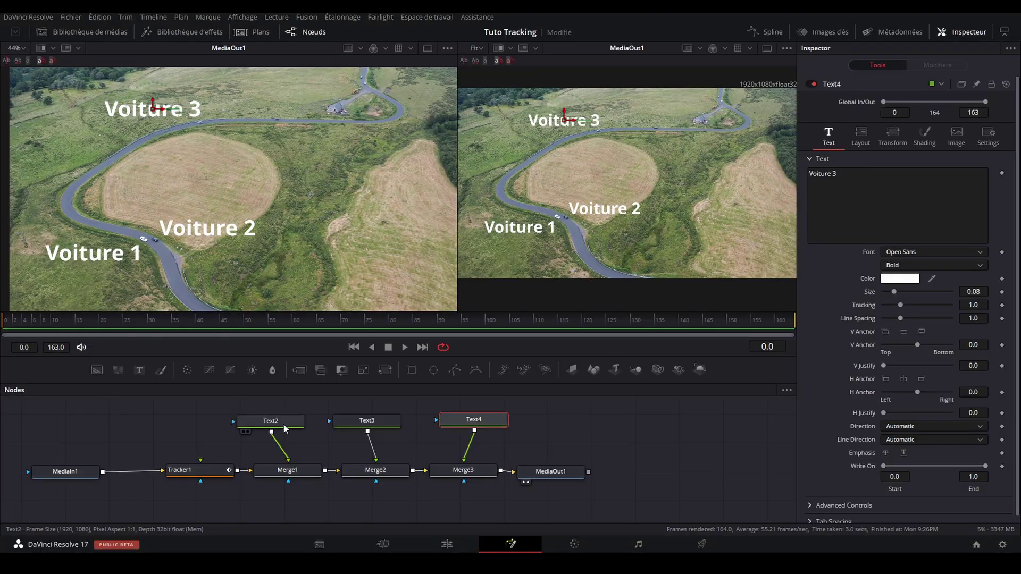
Reduce the Text2 size to 0.0433 and place "Voiture 1" directly beside the white car.
left_click(346, 426)
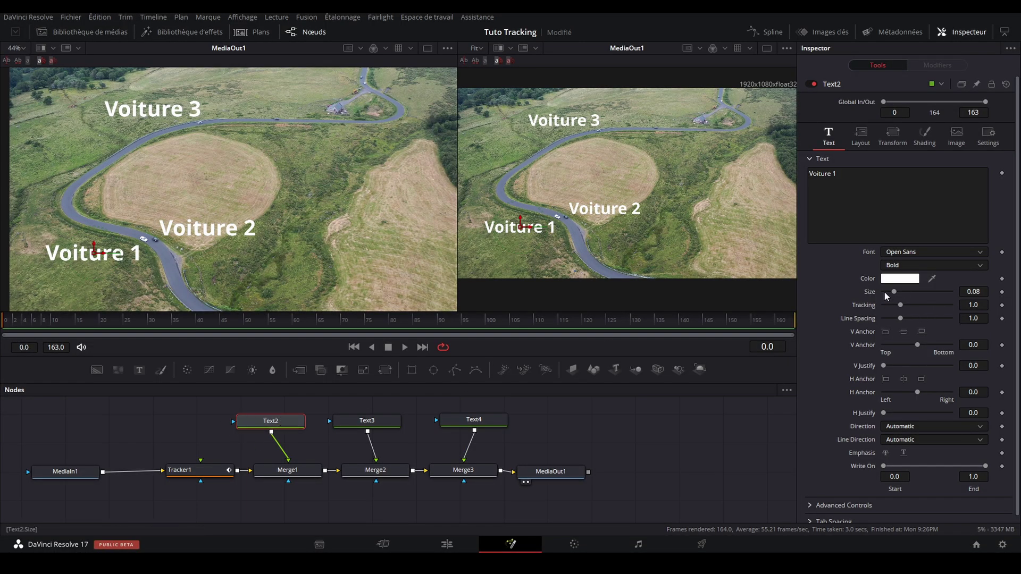
left_click_drag(895, 289, 890, 289)
left_click_drag(94, 255, 107, 243)
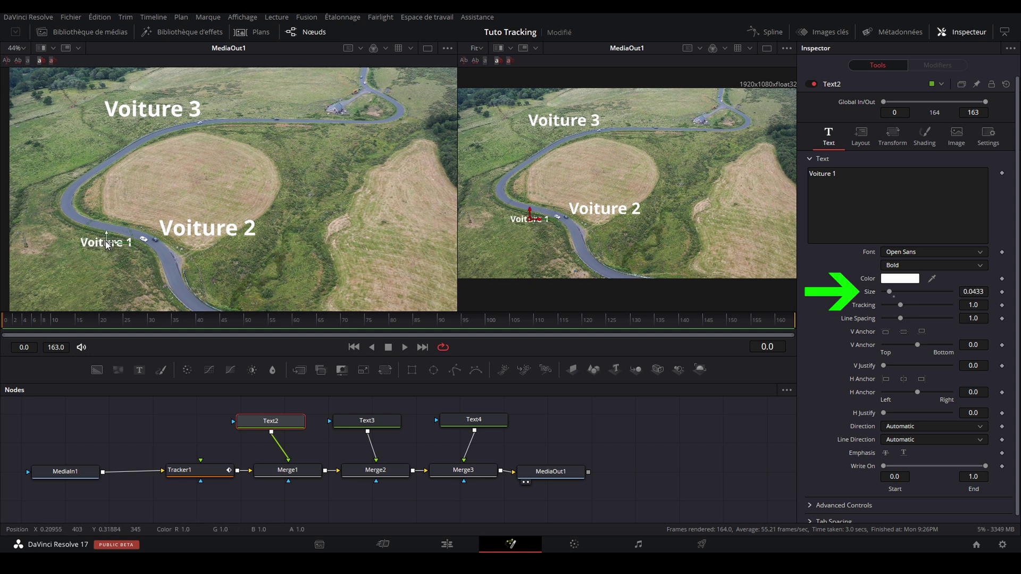
Reduce the Text3 size to 0.0433 and the Text4 size to 0.0354, placing both labels close to their cars.
left_click(372, 424)
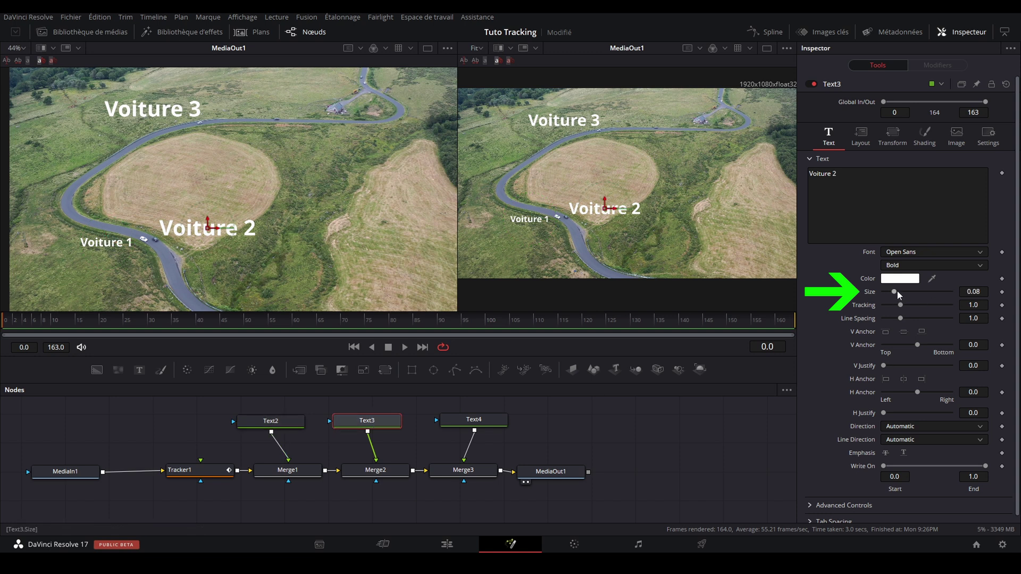
left_click_drag(894, 291, 891, 291)
left_click(471, 422)
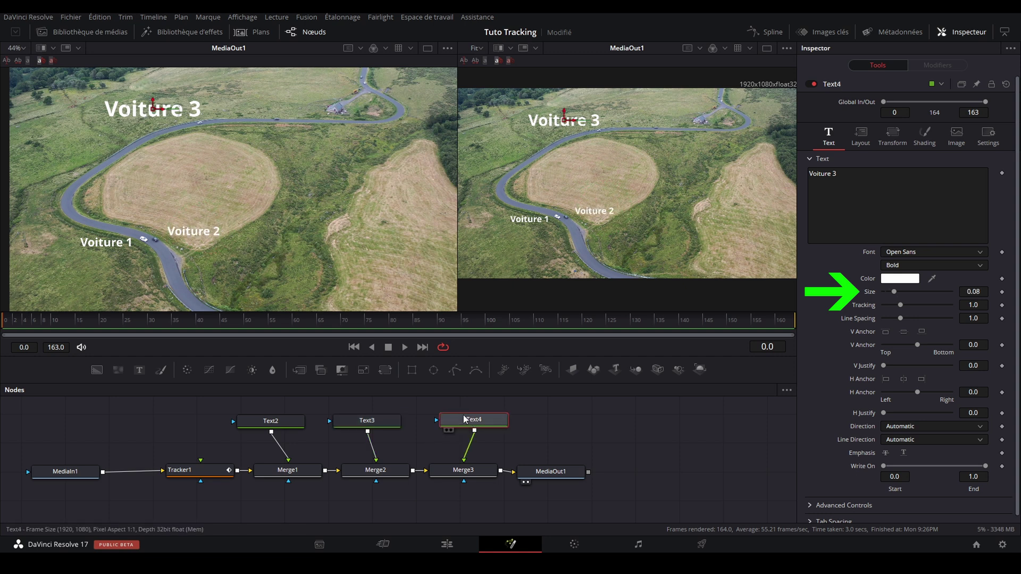
left_click_drag(895, 292, 889, 289)
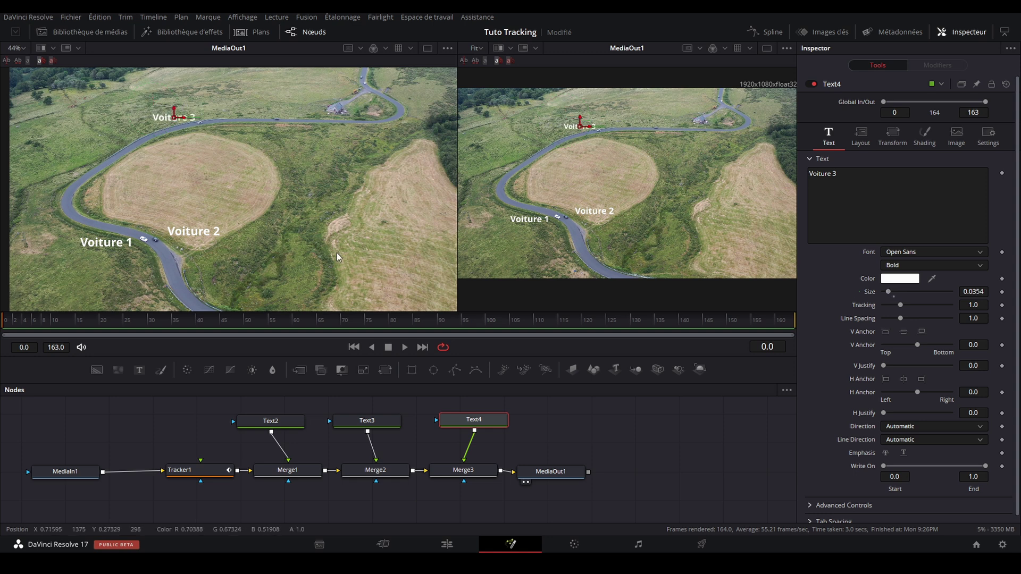
Play the composition to check how the labels behave against the moving cars, and return to the first frame.
left_click(404, 347)
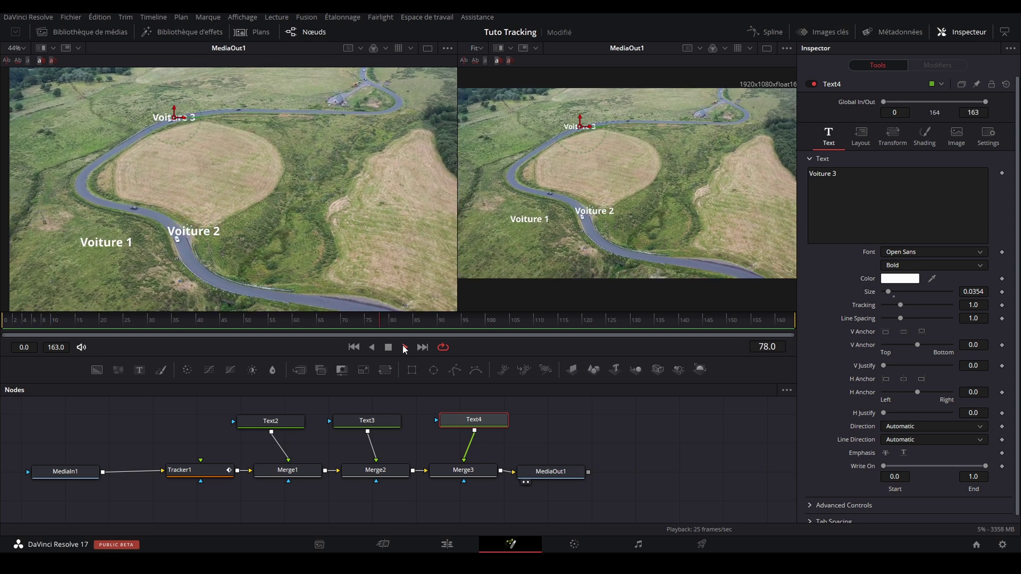
left_click(405, 347)
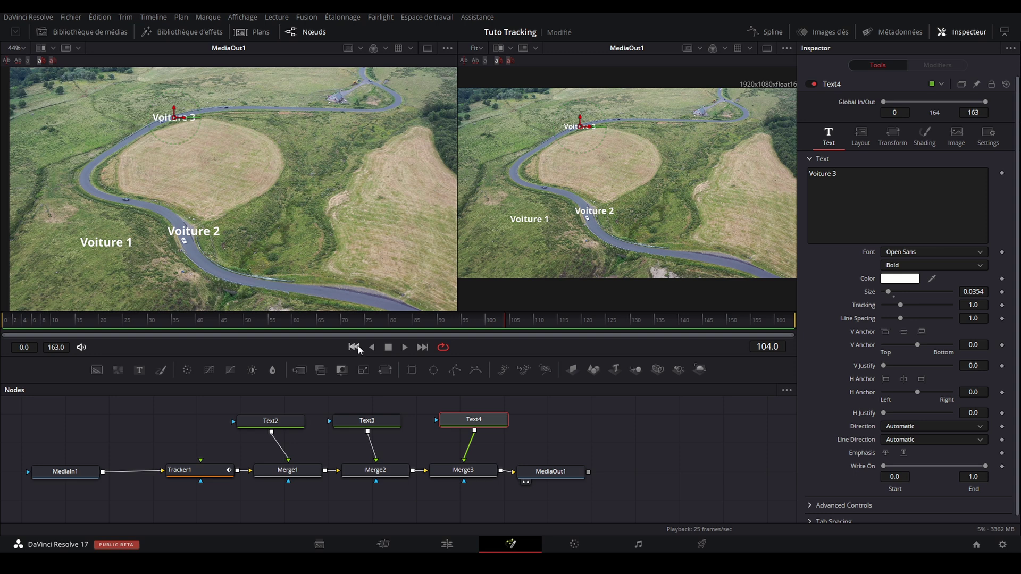
left_click(354, 347)
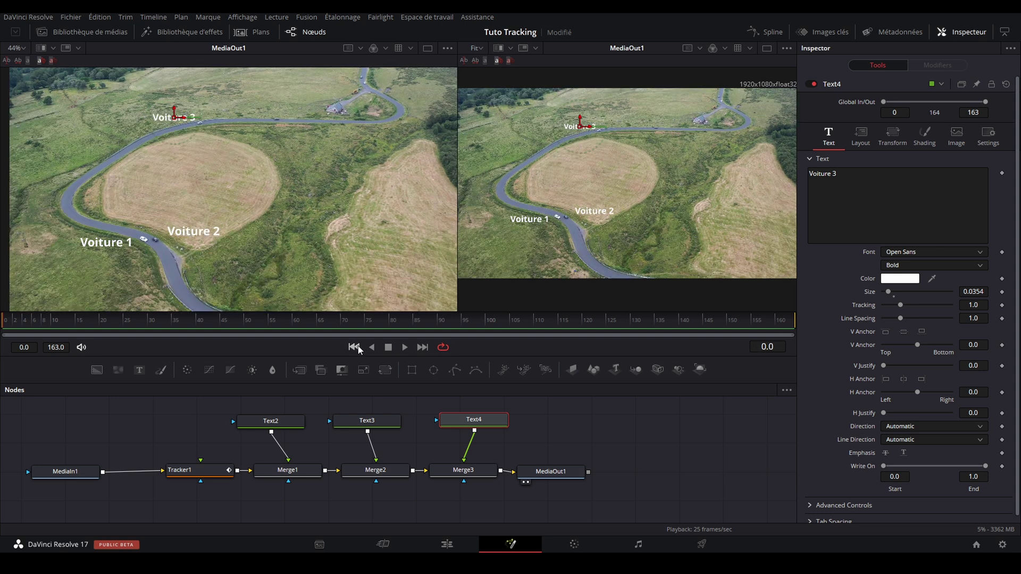
Connect the layout Center of Text2 to the Position of Tracker1Tracker1Path.
left_click(277, 420)
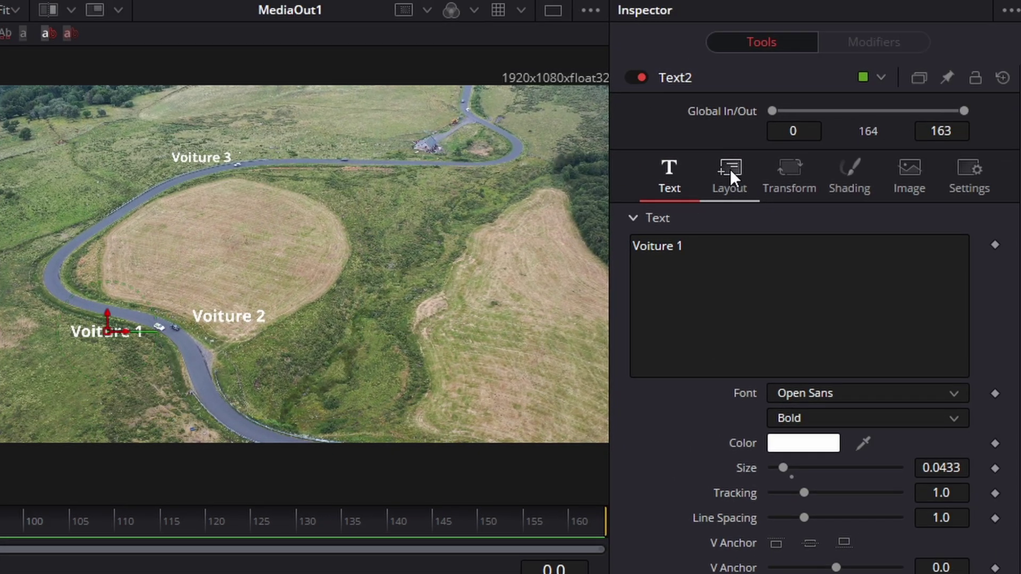
left_click(730, 169)
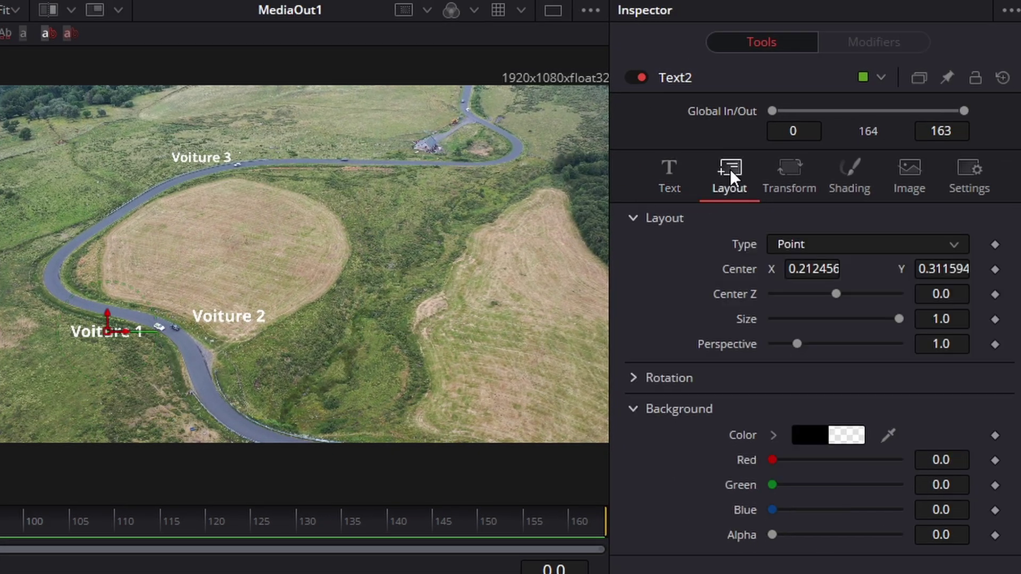
right_click(741, 270)
mouse_move(815, 379)
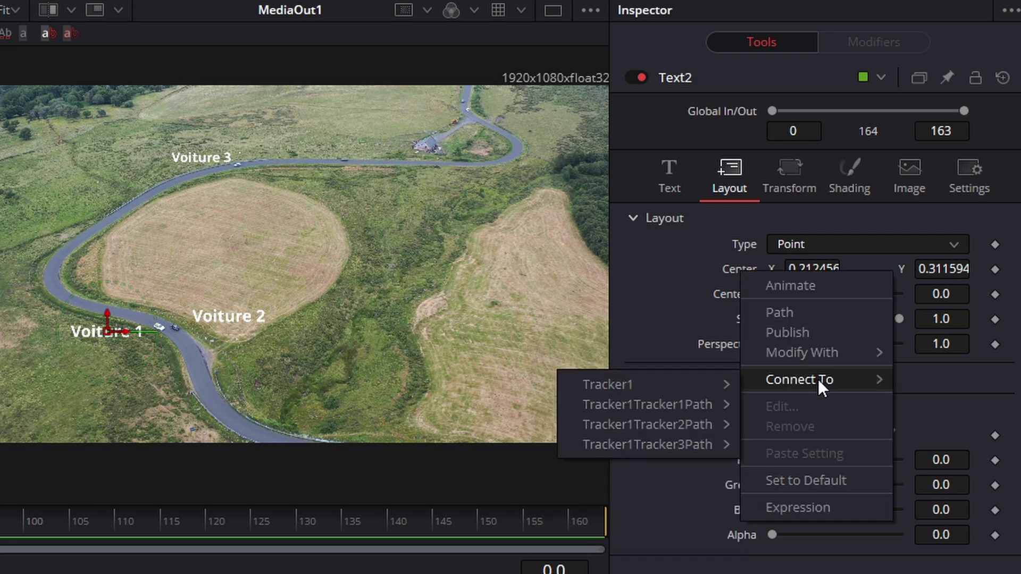
mouse_move(701, 404)
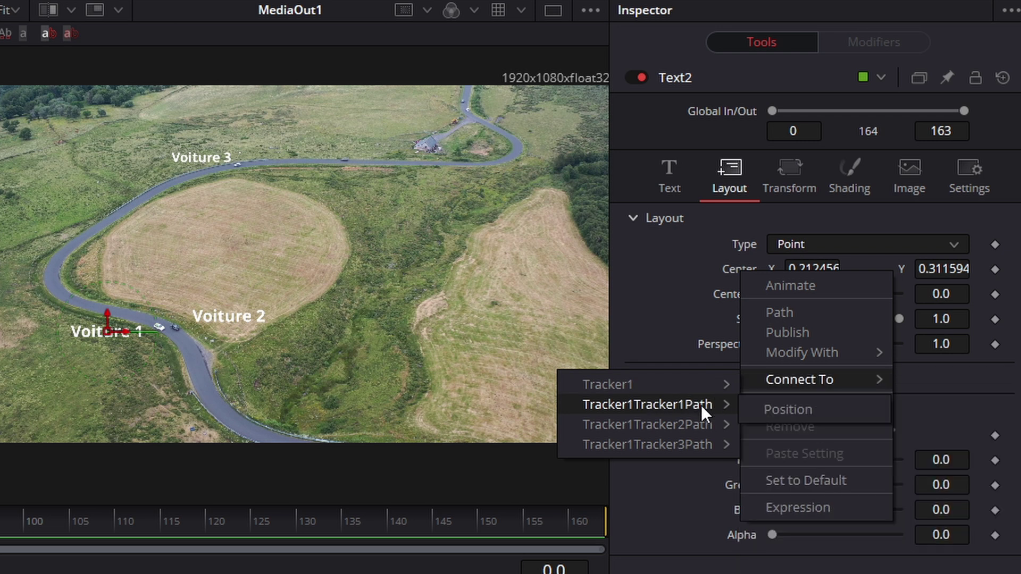
left_click(788, 413)
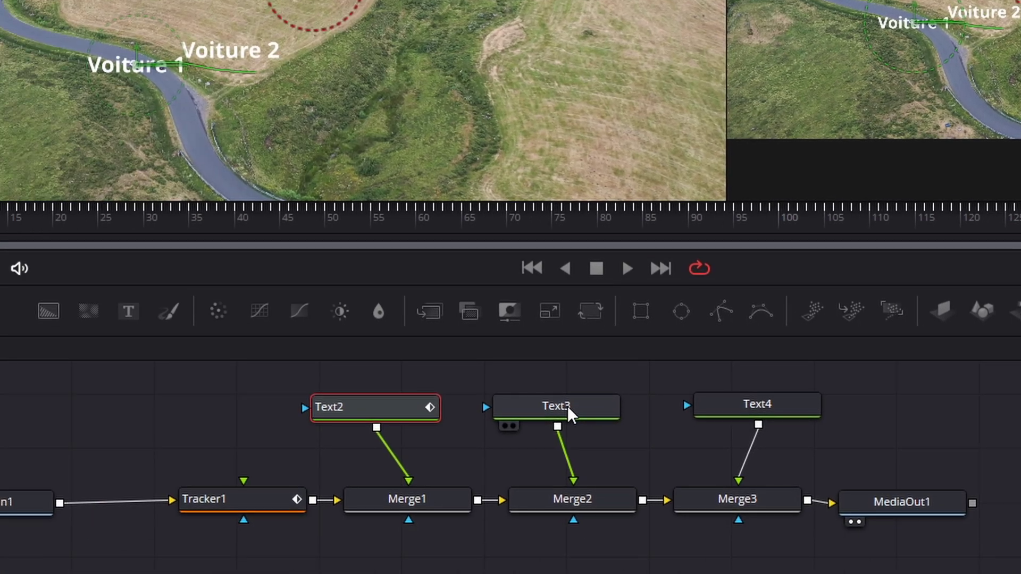
Connect the layout Center of Text3 to the Position of Tracker1Tracker2Path.
left_click(567, 406)
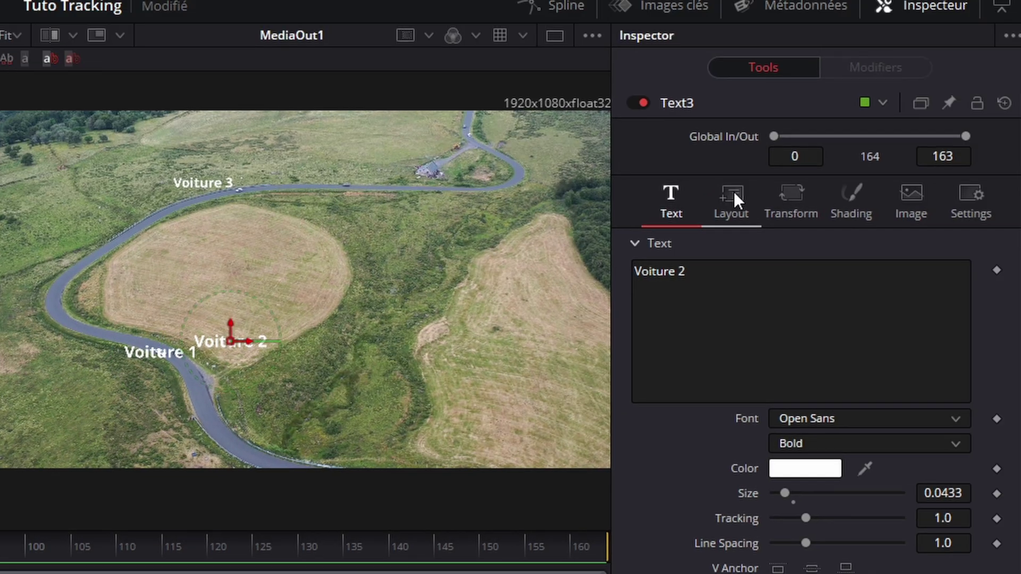
left_click(733, 192)
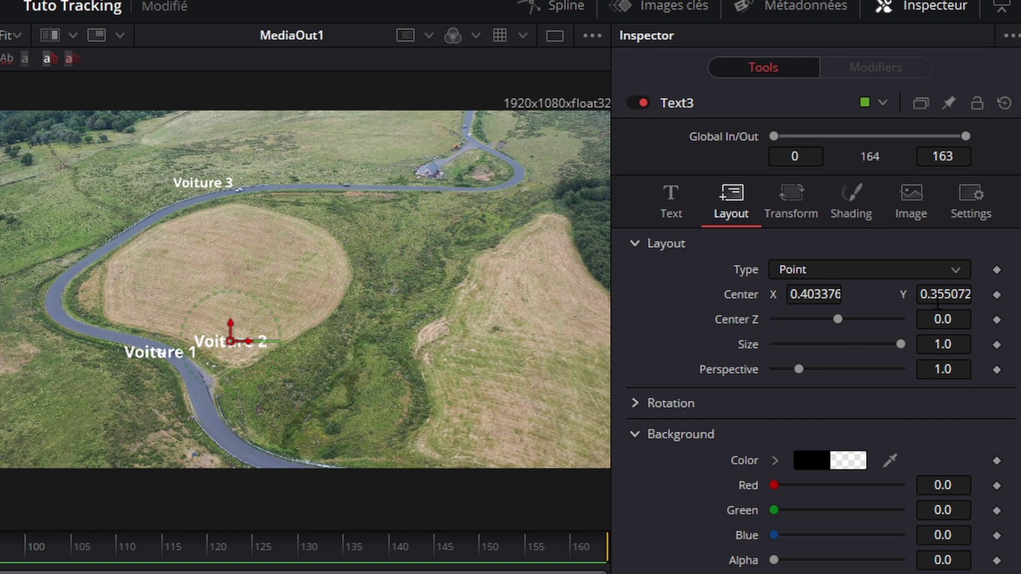
right_click(733, 294)
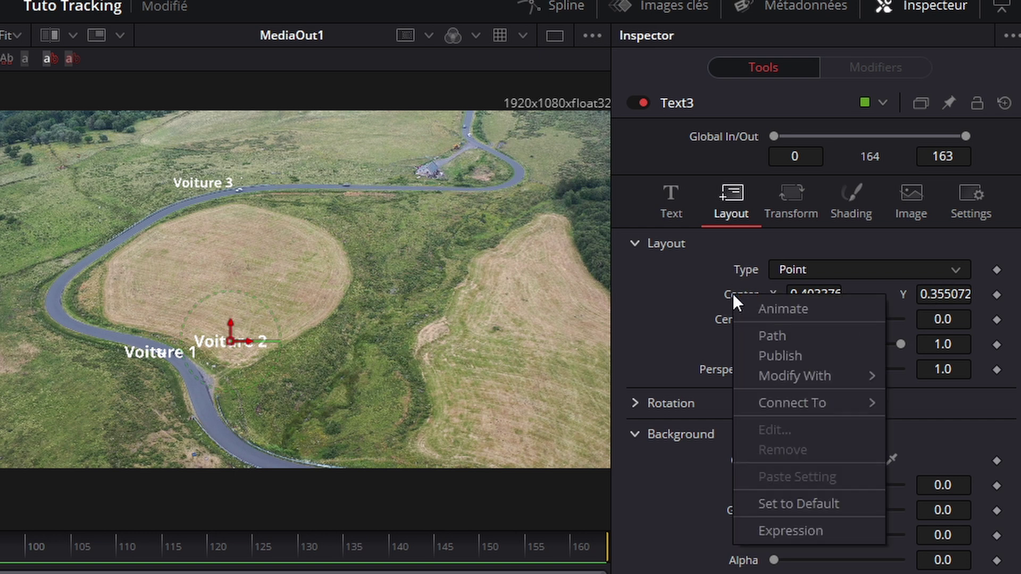
mouse_move(794, 402)
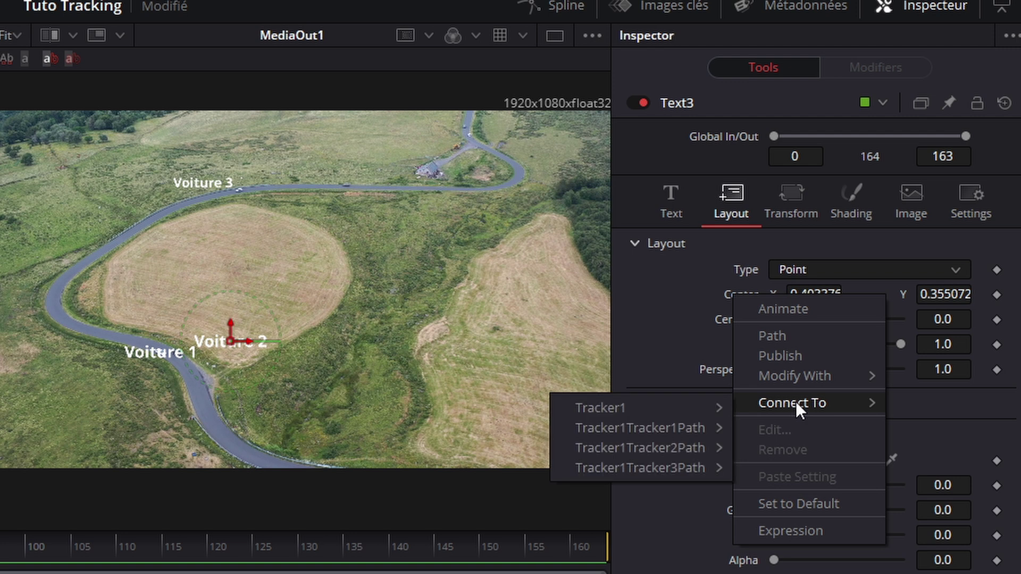
mouse_move(667, 445)
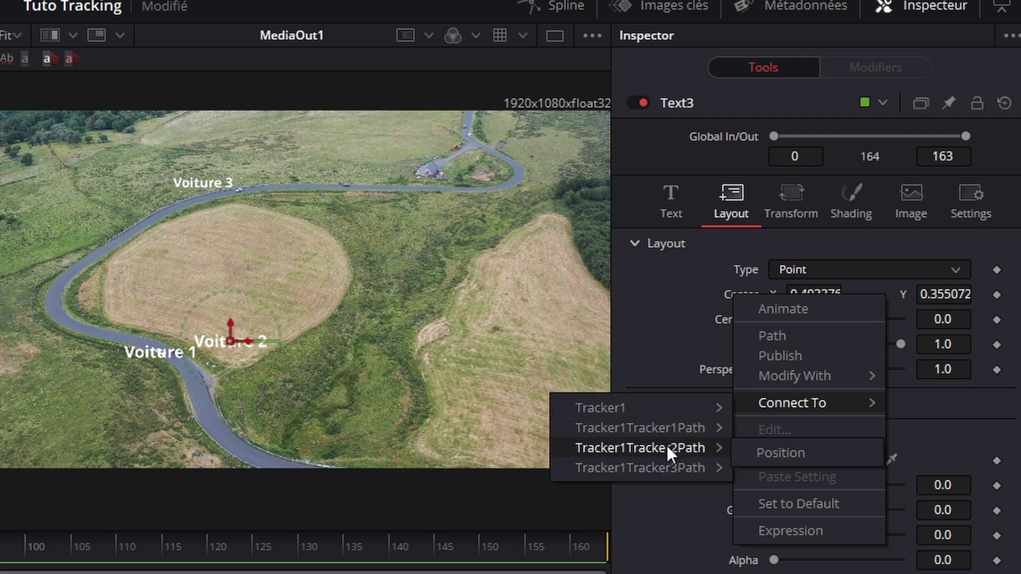
left_click(779, 451)
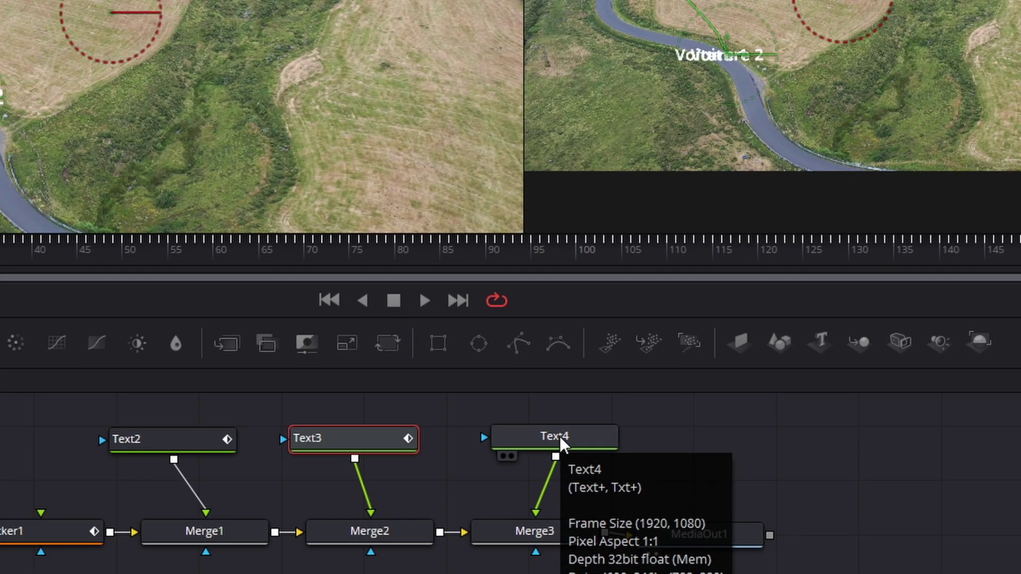
Connect the layout Center of Text4 to the Position of Tracker1Tracker3Path.
left_click(558, 439)
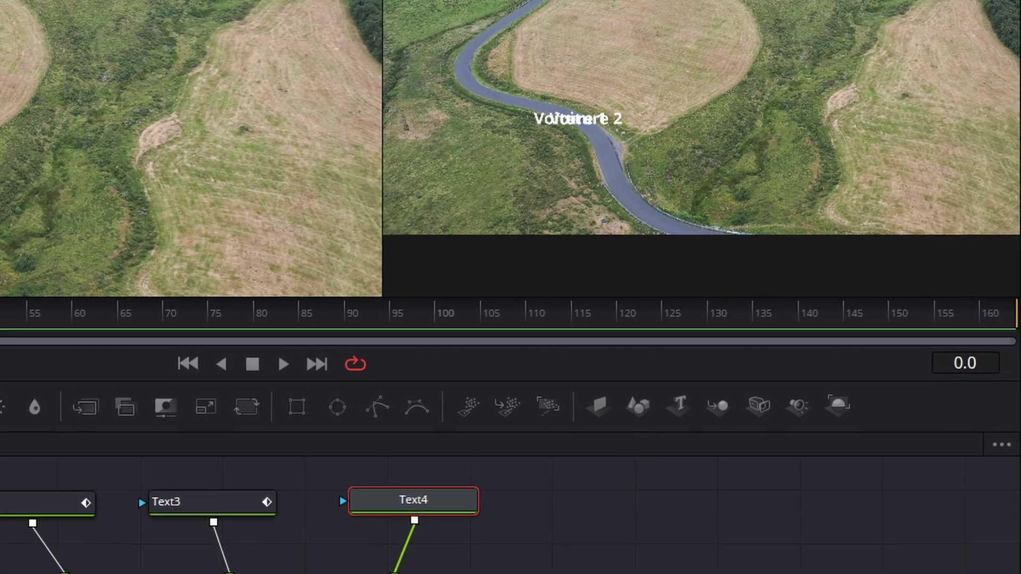
left_click(739, 158)
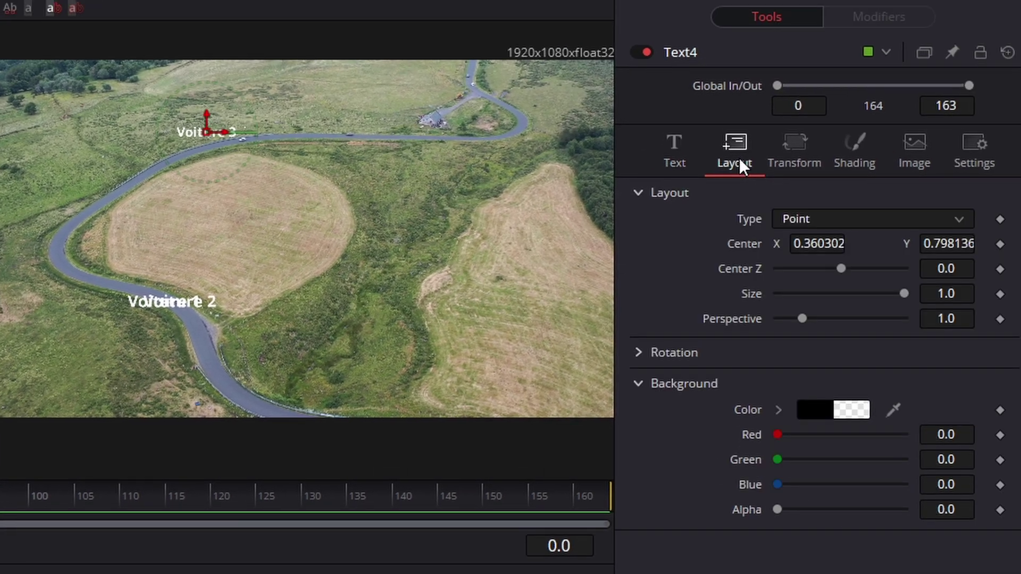
right_click(748, 243)
mouse_move(821, 348)
mouse_move(687, 417)
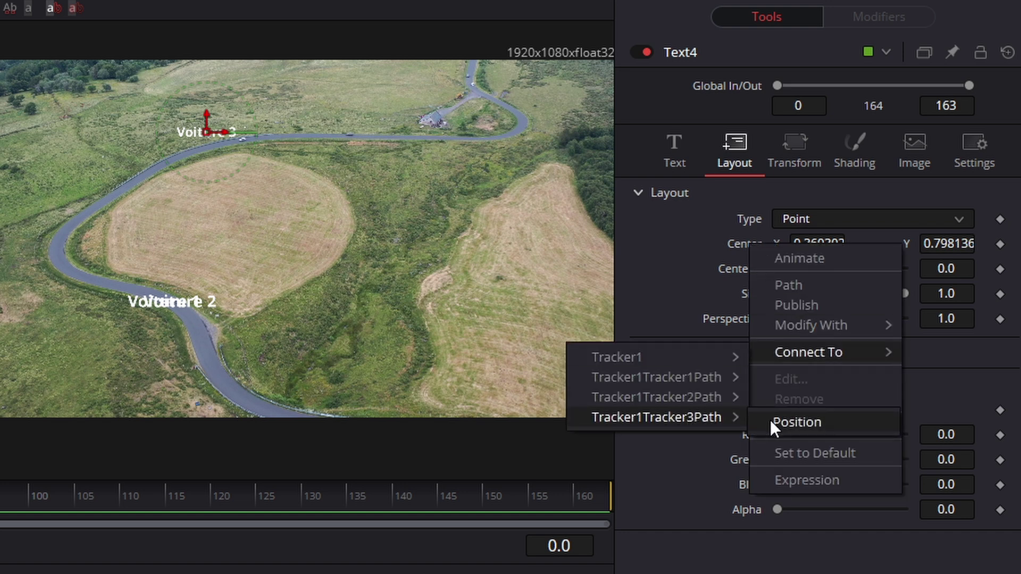
left_click(796, 422)
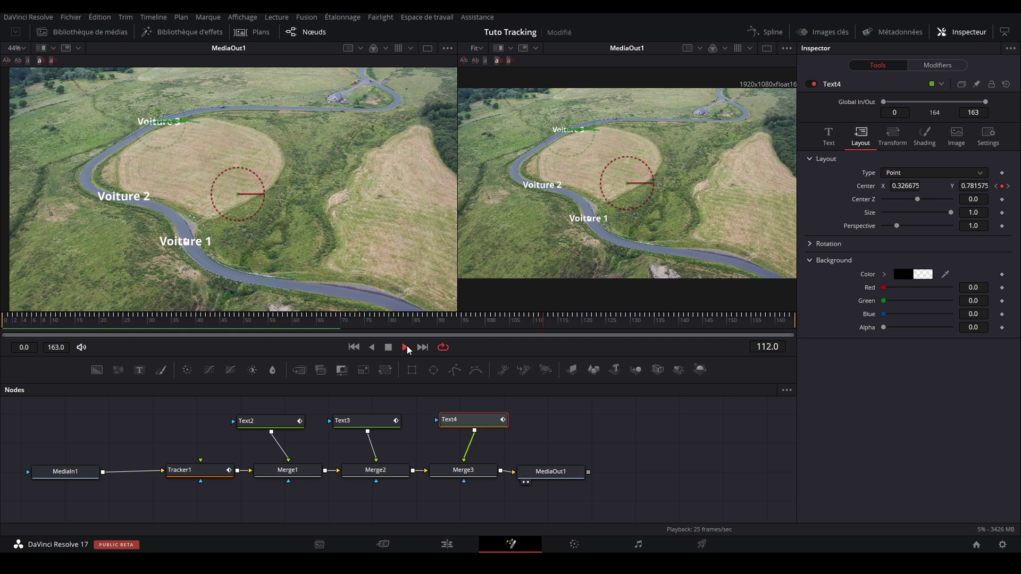
At the first frame, insert a Transform node between Text2 and Merge1 and use it to shift "Voiture 1" beside the white car.
left_click(354, 347)
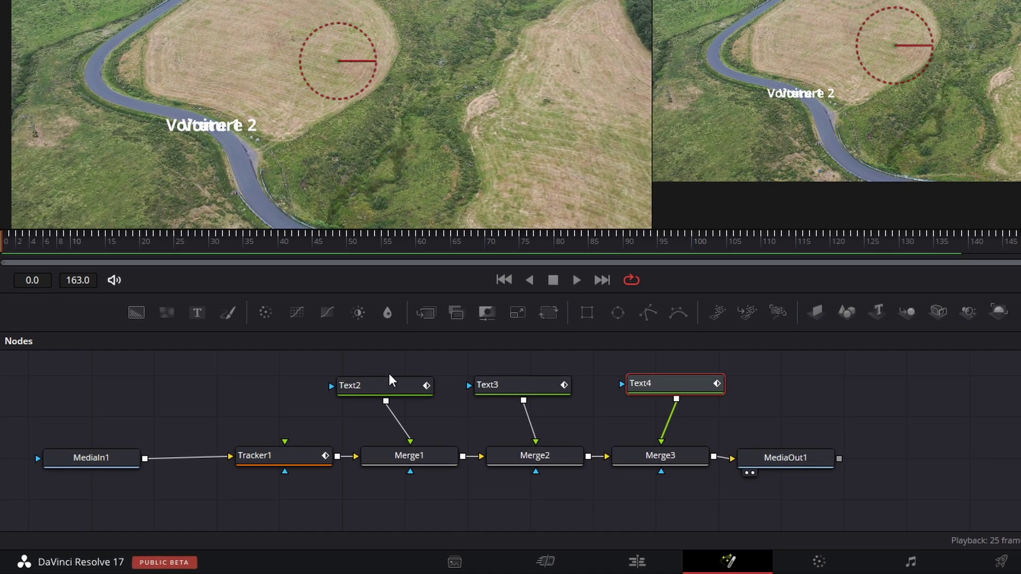
left_click_drag(279, 420, 283, 411)
left_click(403, 370)
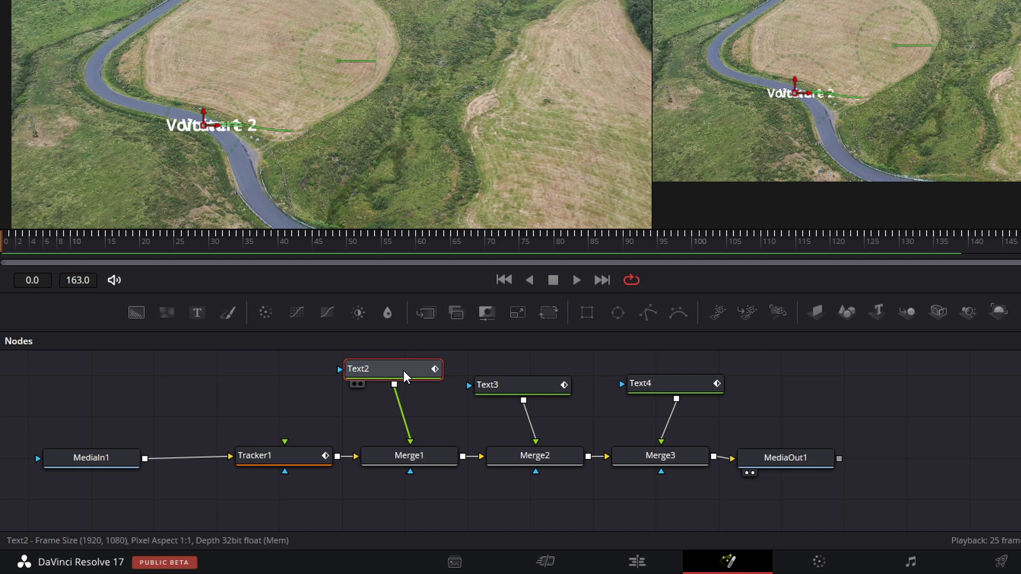
left_click(549, 315)
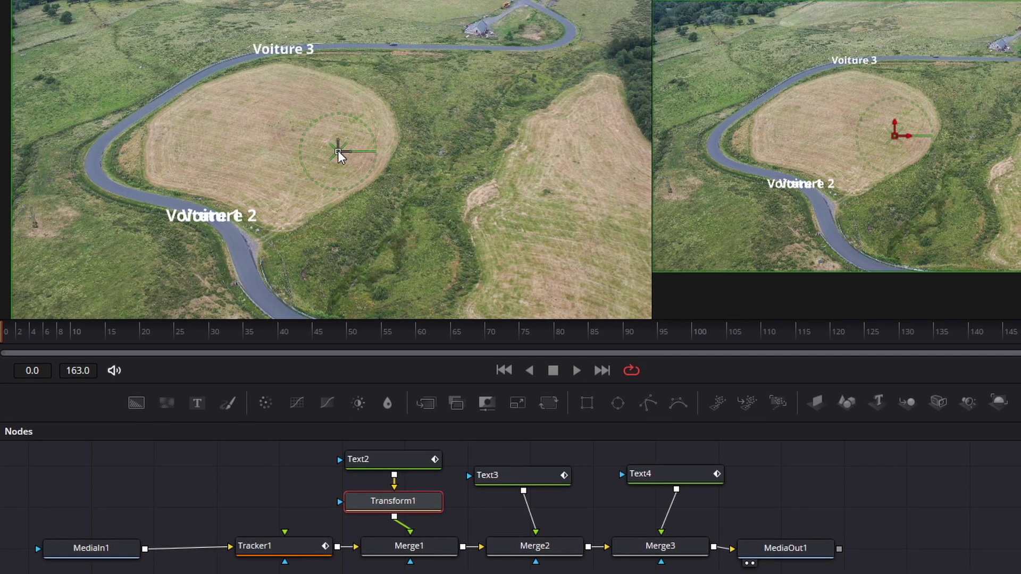
left_click_drag(337, 151, 293, 157)
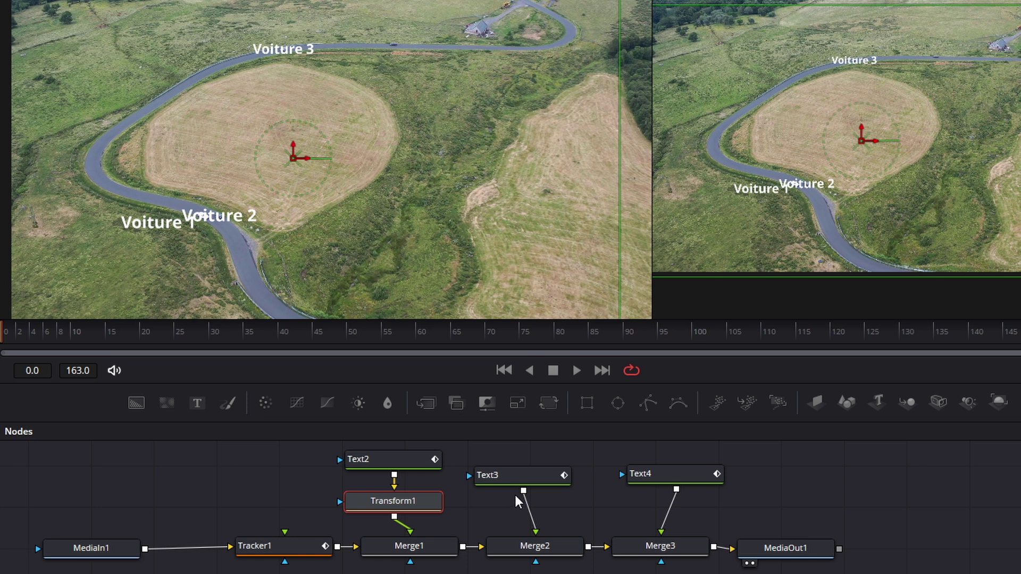
Insert a Transform node between Text3 and Merge2 and use it to shift "Voiture 2" beside the dark car.
left_click(512, 474)
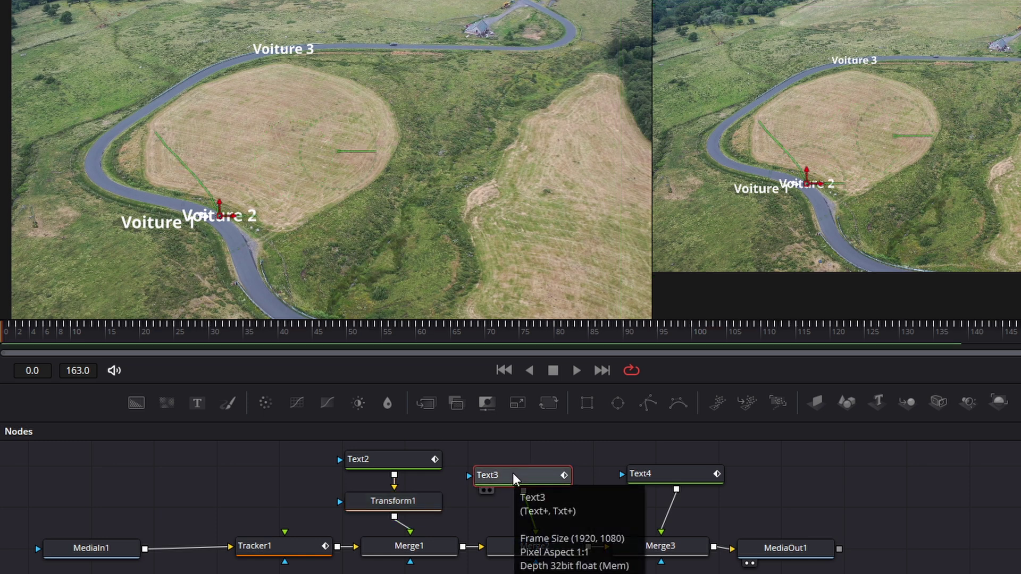
left_click_drag(513, 473, 525, 459)
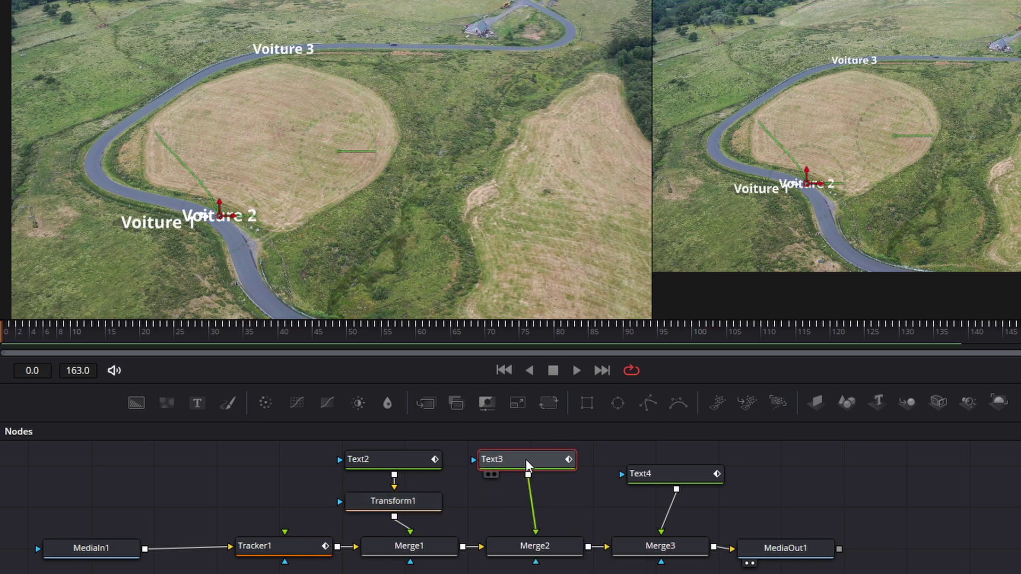
left_click(550, 402)
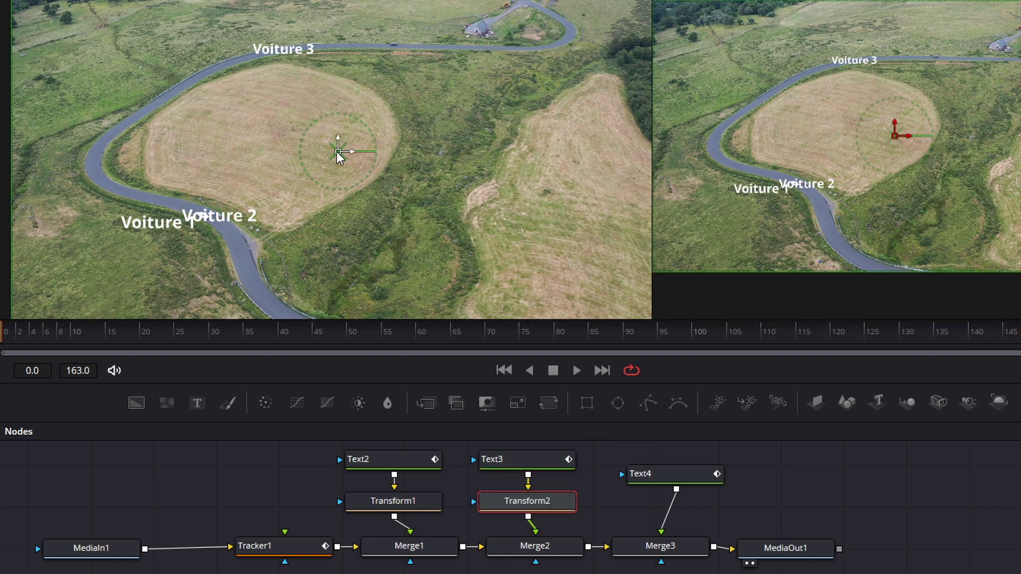
left_click_drag(338, 153, 380, 149)
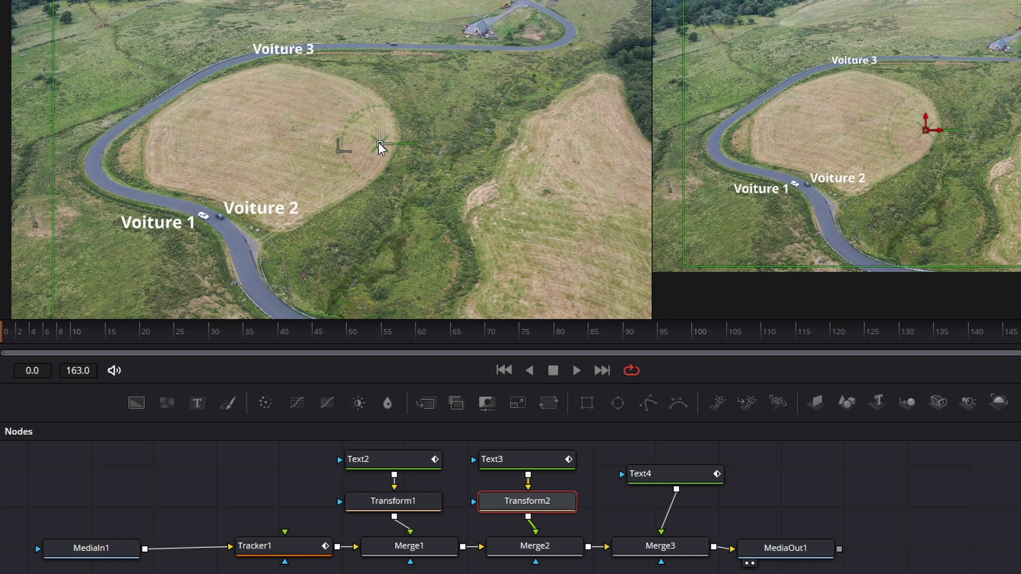
Insert a Transform node between Text4 and Merge3, use it to shift "Voiture 3" beside its car, and play back the result.
left_click_drag(654, 476, 651, 458)
left_click(651, 457)
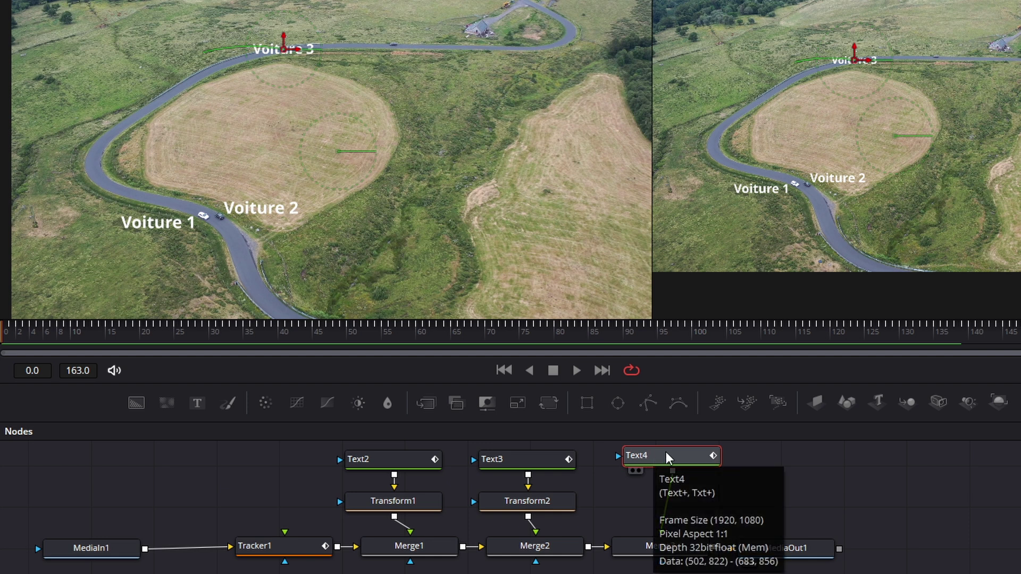
left_click(553, 401)
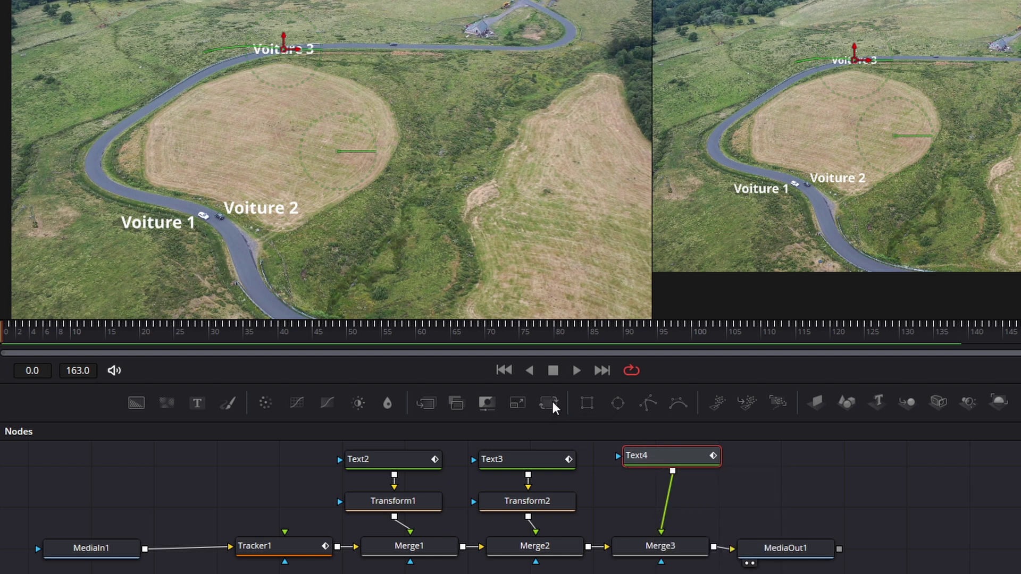
left_click_drag(341, 152, 308, 143)
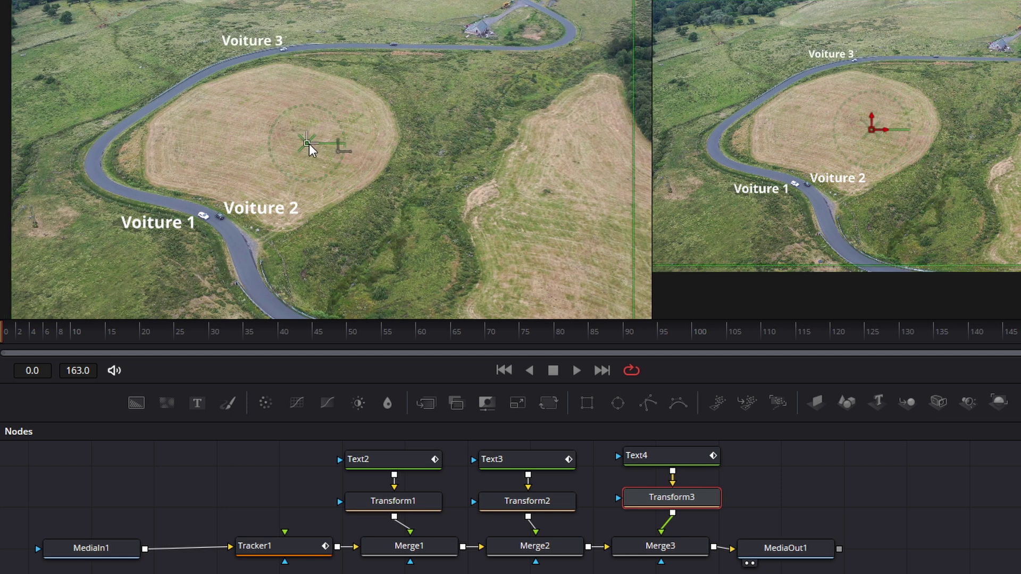
key("space")
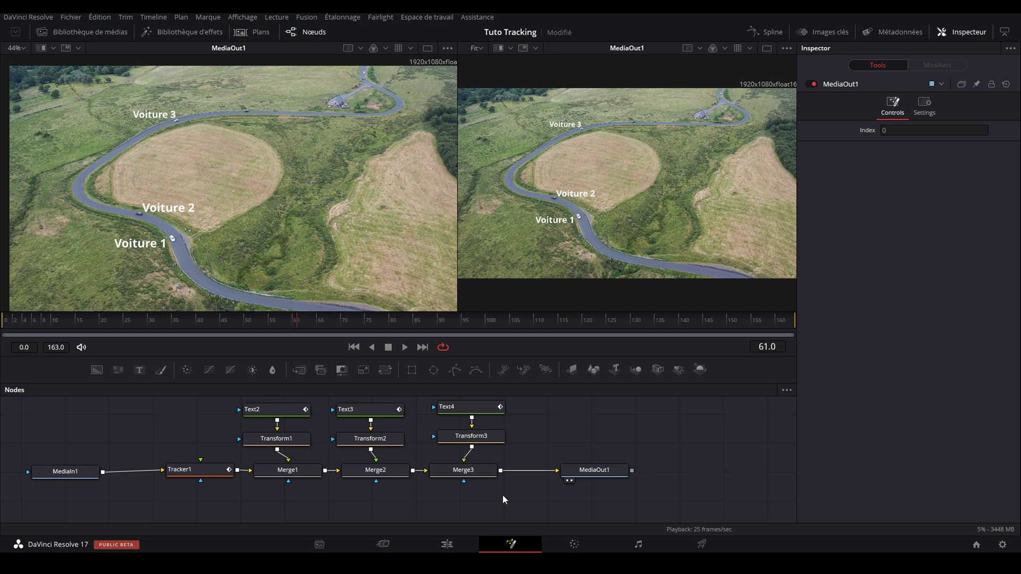
Delete all the Text, Transform and Merge nodes, keeping Tracker1 linked to MediaOut1, and return to the first frame.
left_click_drag(501, 493, 269, 408)
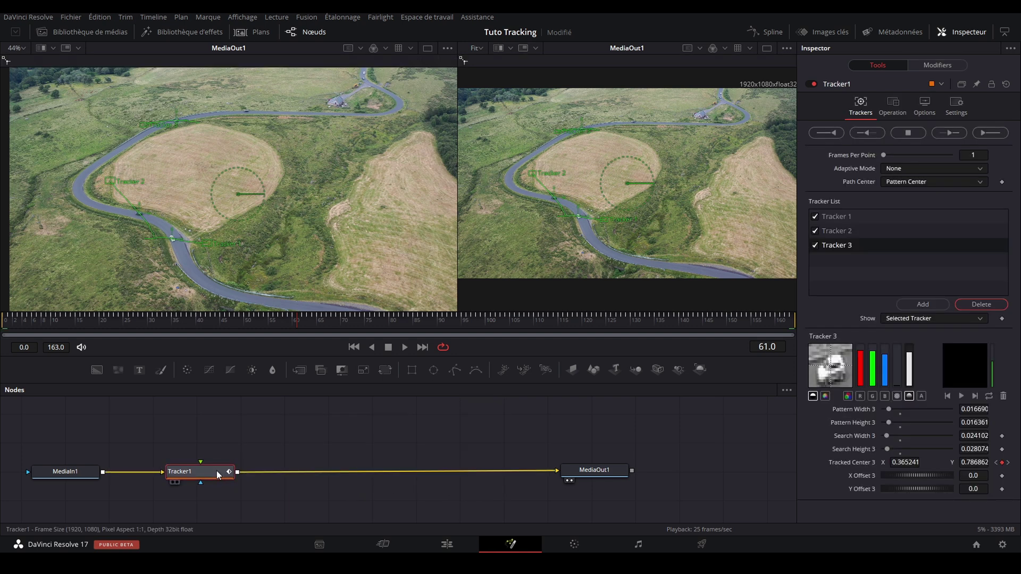
left_click(355, 349)
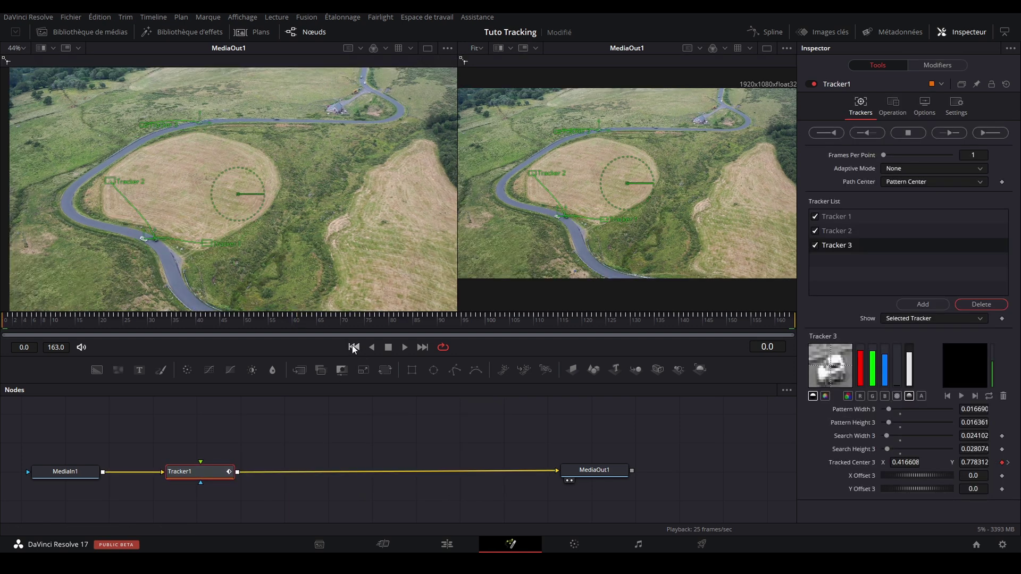
left_click(343, 434)
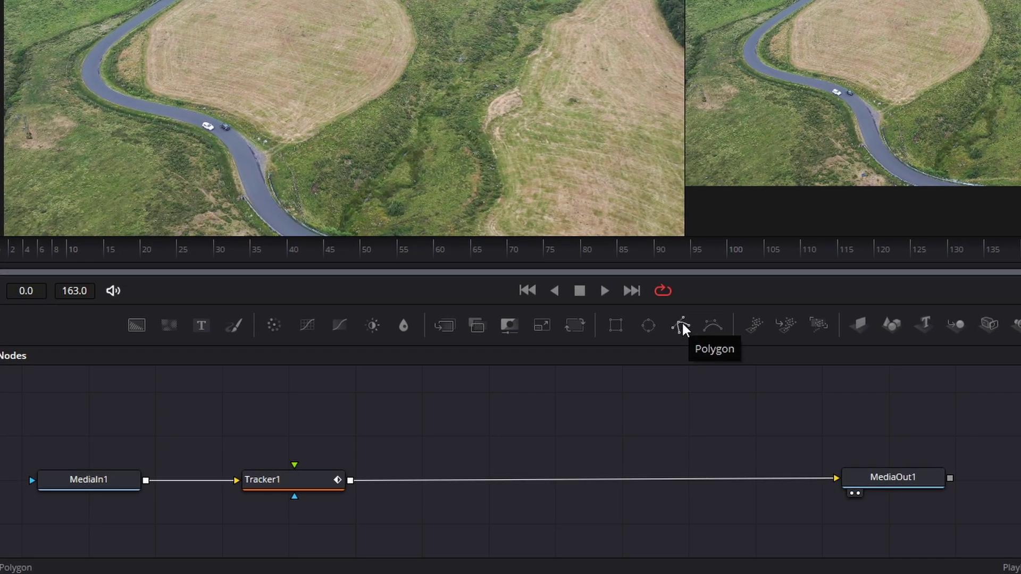
Add a Polygon node above the node chain and draw a closed triangle over the round field.
left_click(531, 355)
left_click_drag(512, 425, 495, 426)
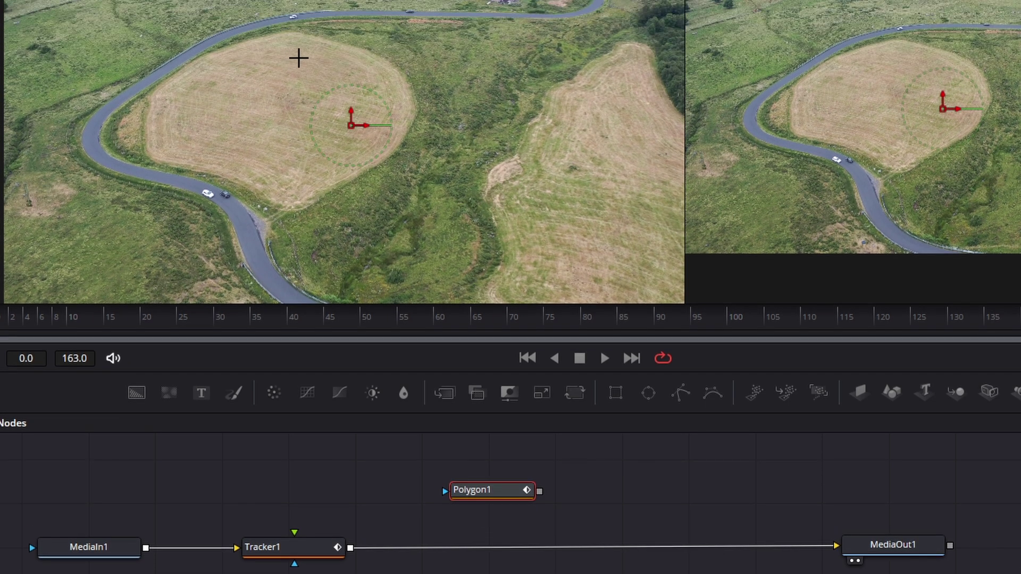
left_click(313, 50)
left_click(165, 128)
left_click(295, 182)
left_click(314, 51)
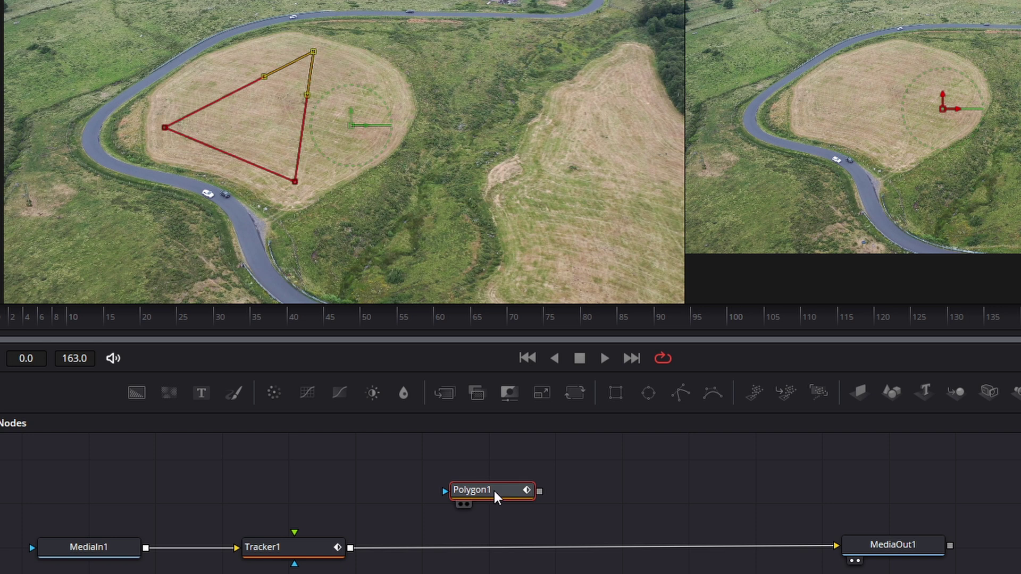
Show Polygon1 in the first viewer, turn off its Solid fill and set its Border Width to 0.0056.
key("1")
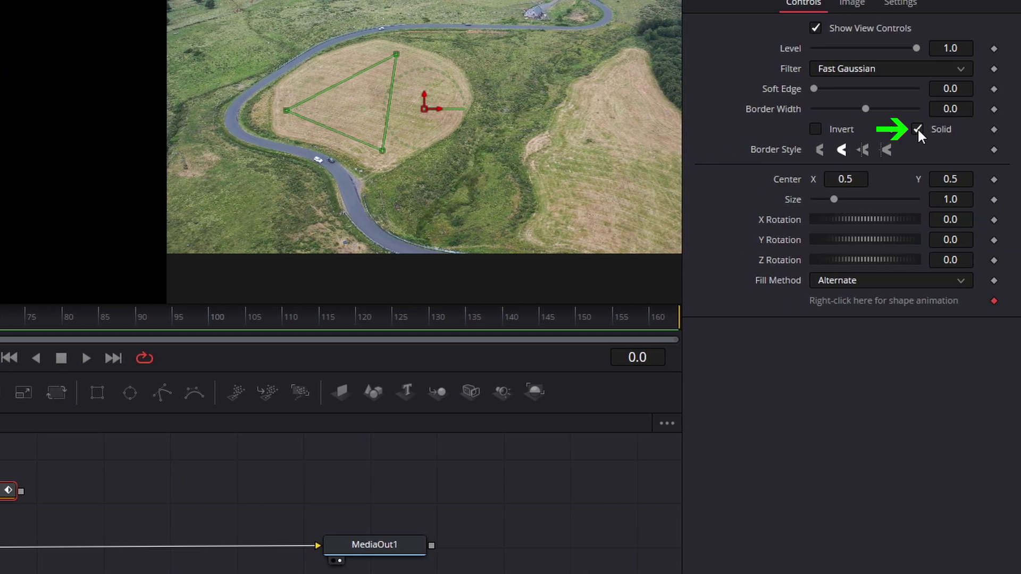
left_click(917, 128)
left_click_drag(950, 109, 980, 109)
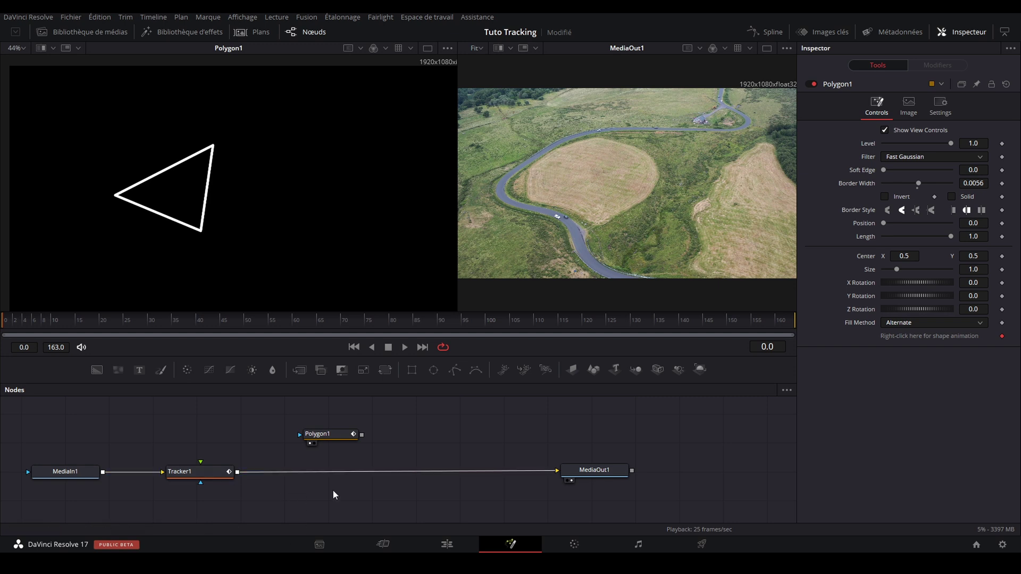
Add a Merge node and insert it between Tracker1 and MediaOut1.
key("shift+space")
type("track")
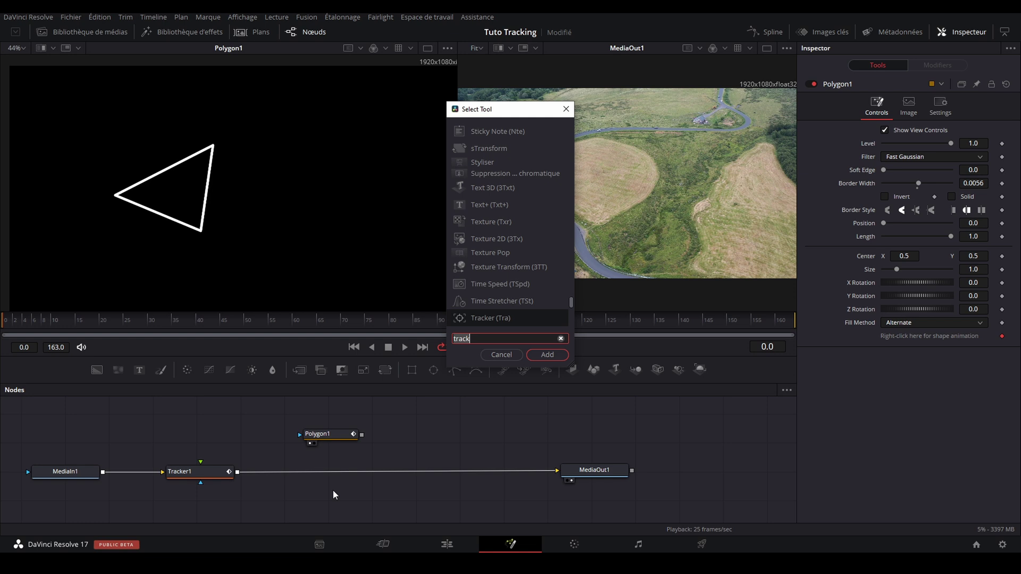
key("BackSpace")
key("BackSpace")
key("BackSpace")
key("BackSpace")
key("BackSpace")
type("merge")
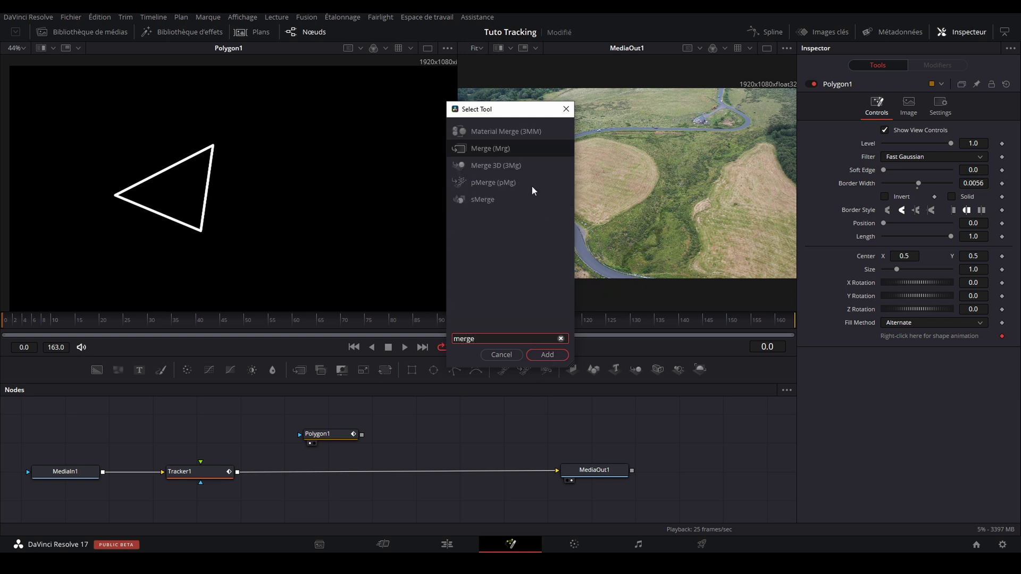
left_click(554, 356)
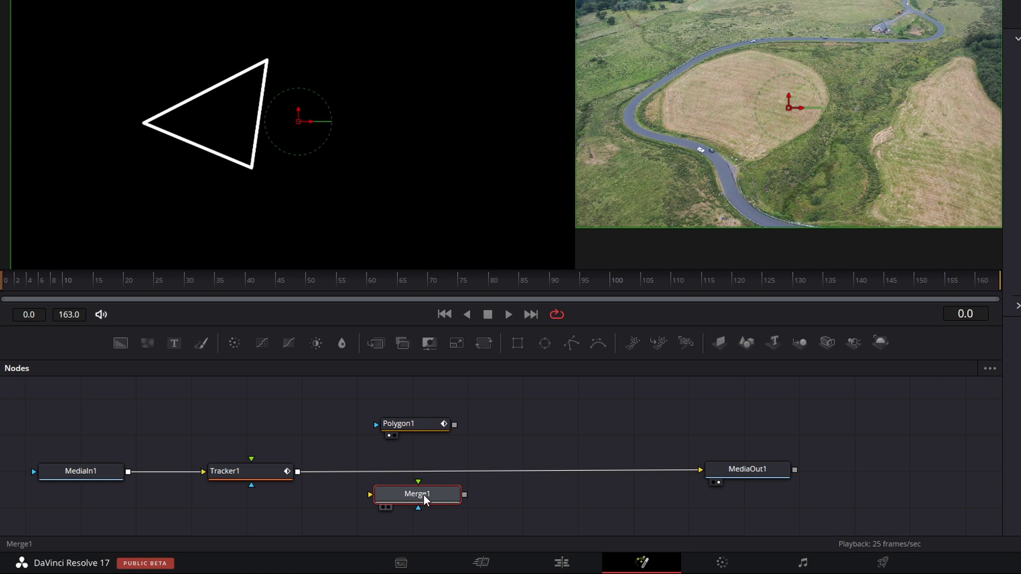
left_click_drag(424, 499, 429, 475)
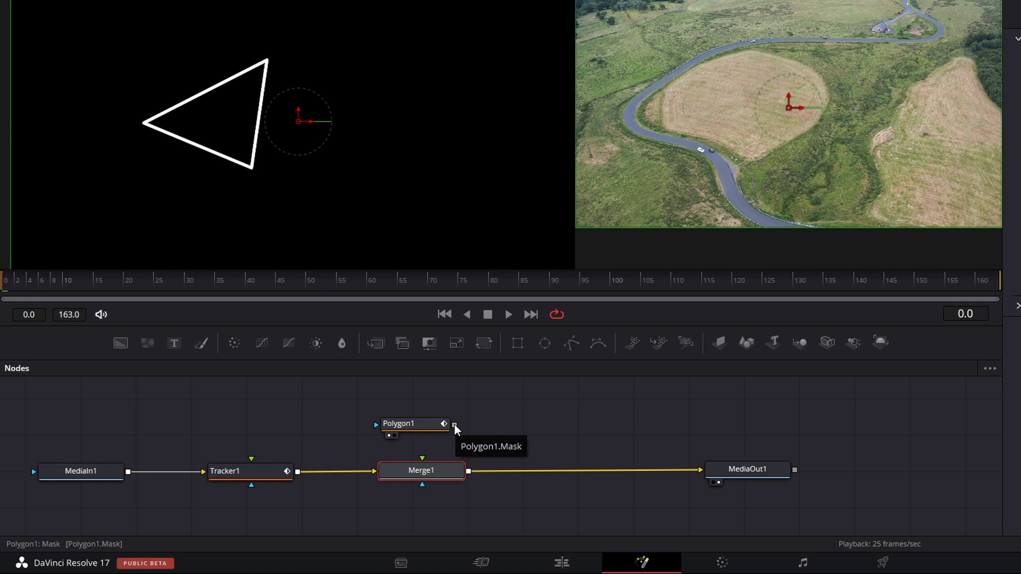
Connect Polygon1 to the foreground of Merge1 and show MediaOut1 in the first viewer.
left_click_drag(454, 425, 423, 458)
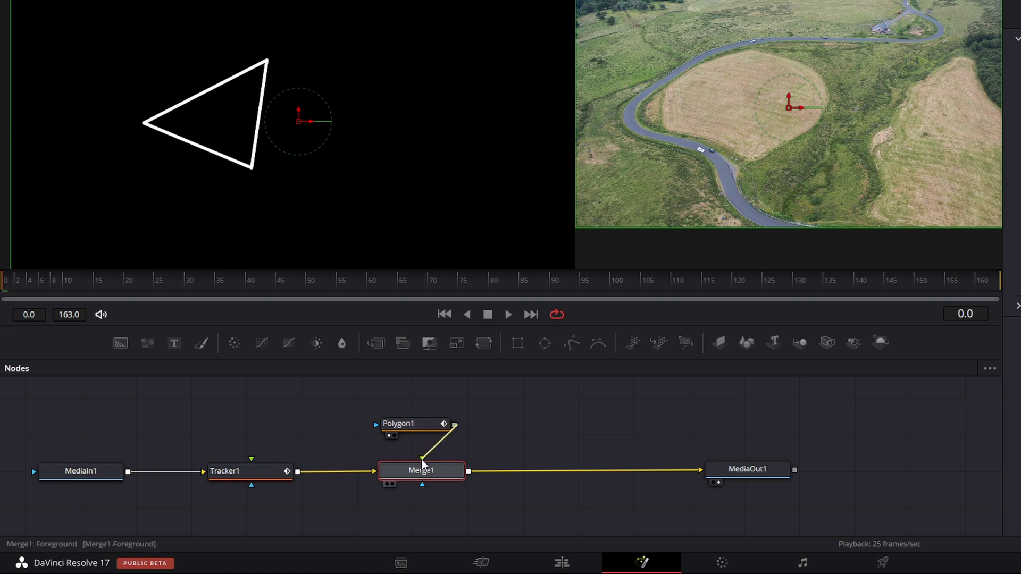
left_click(757, 472)
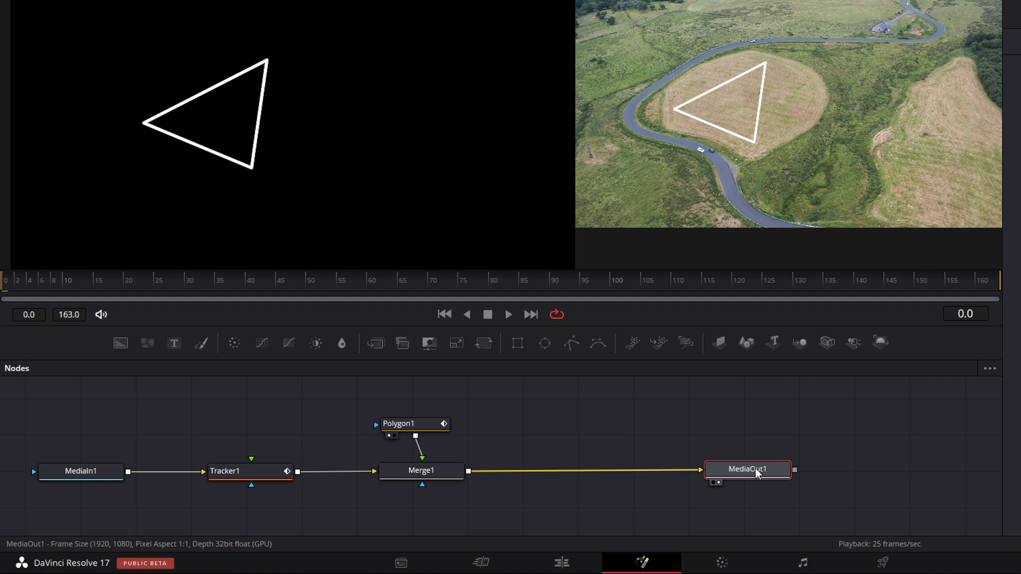
key("1")
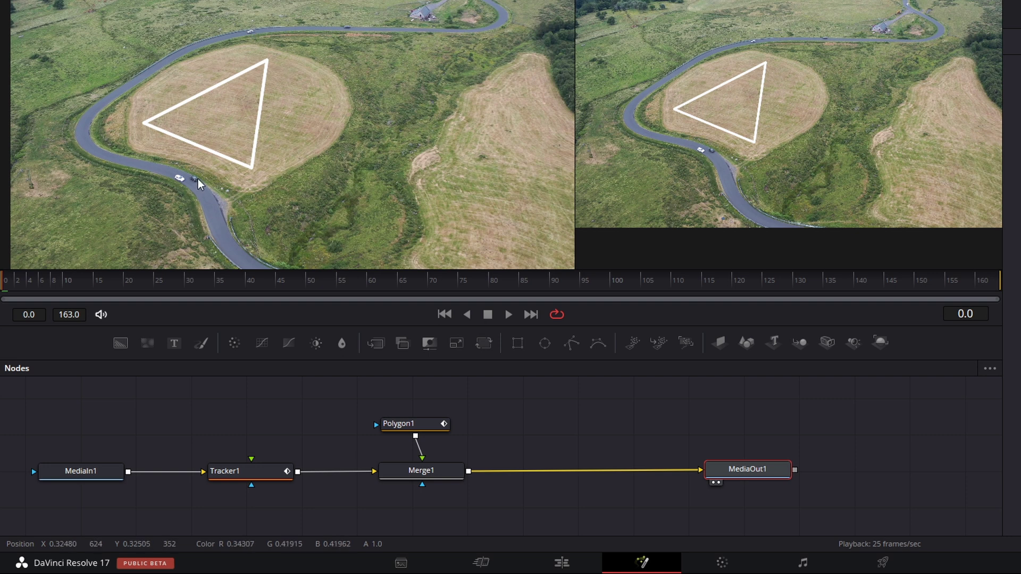
Publish the leftmost vertex of the Polygon1 triangle as a control point.
left_click(413, 426)
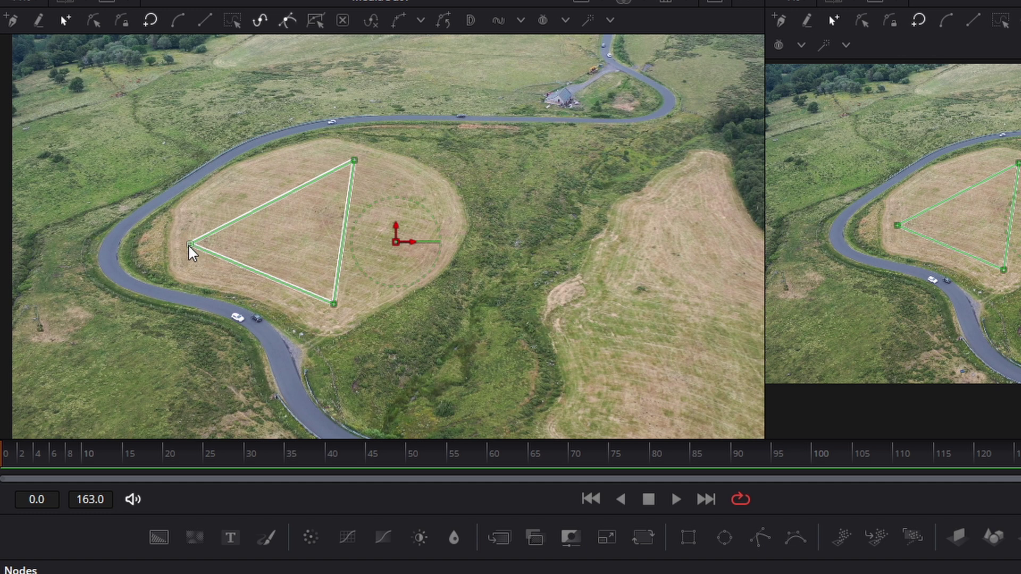
right_click(191, 251)
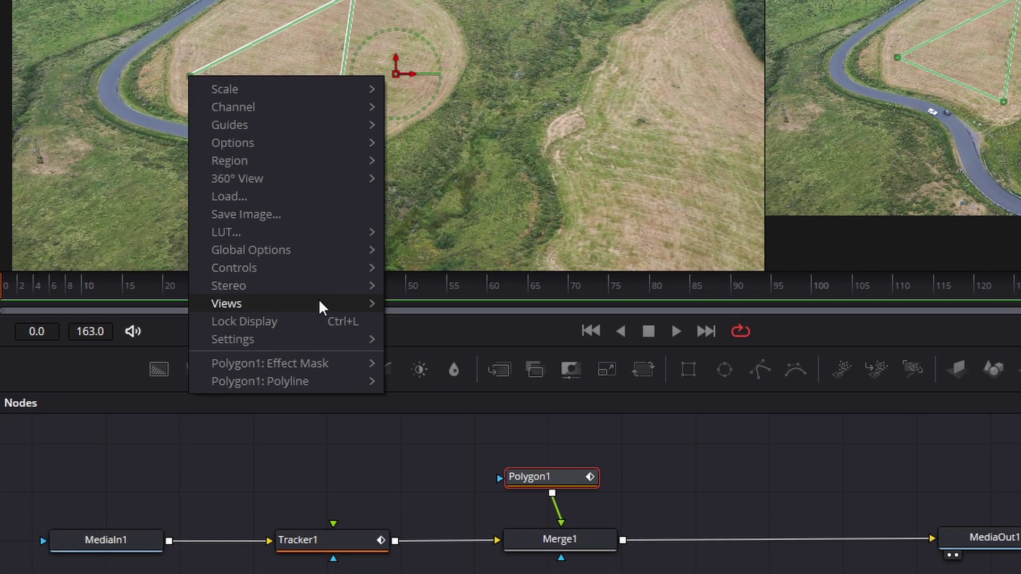
mouse_move(320, 550)
mouse_move(464, 465)
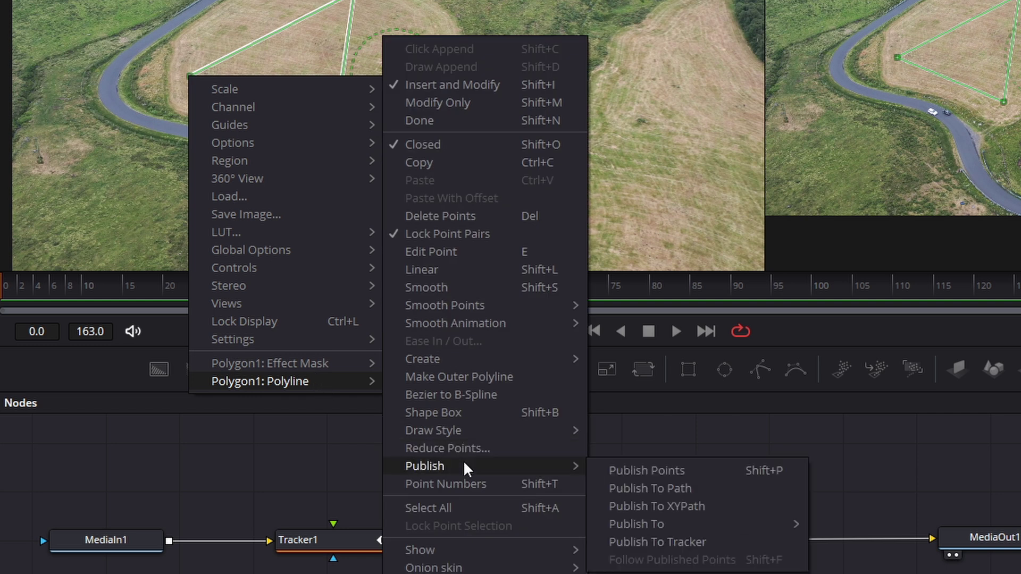
left_click(664, 470)
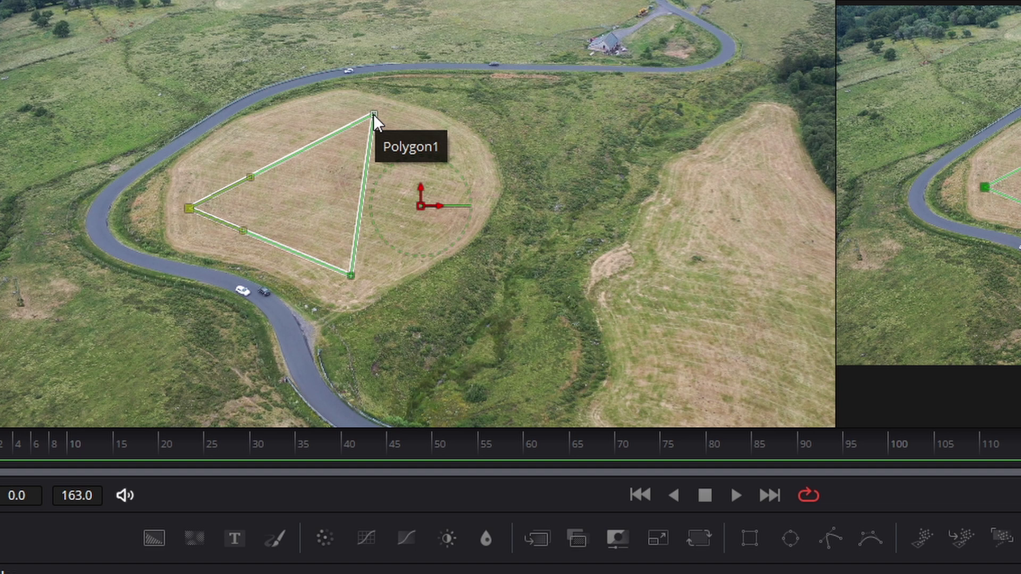
Publish the top vertex of the Polygon1 triangle as a control point.
right_click(373, 113)
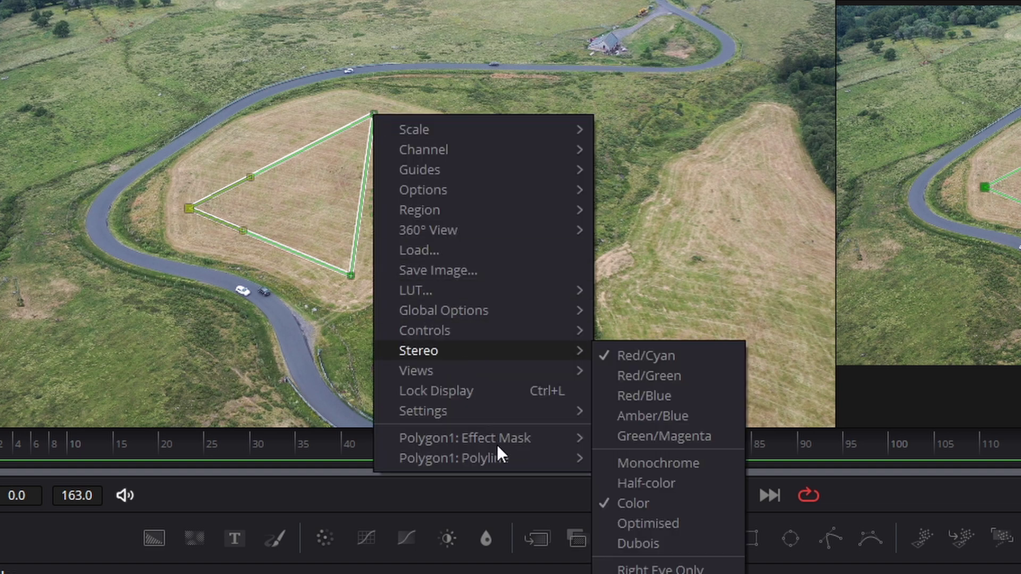
mouse_move(487, 456)
mouse_move(537, 387)
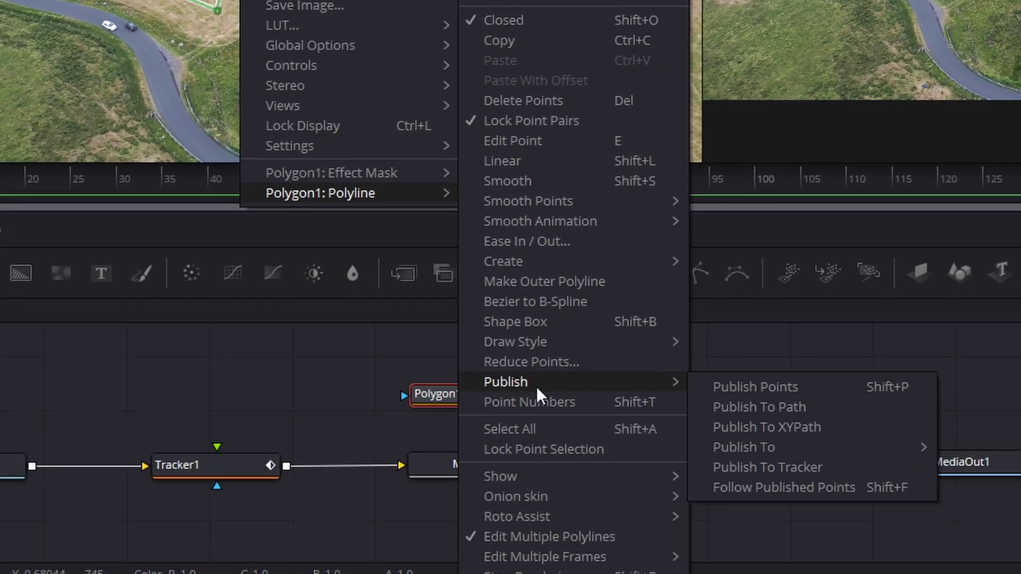
left_click(749, 387)
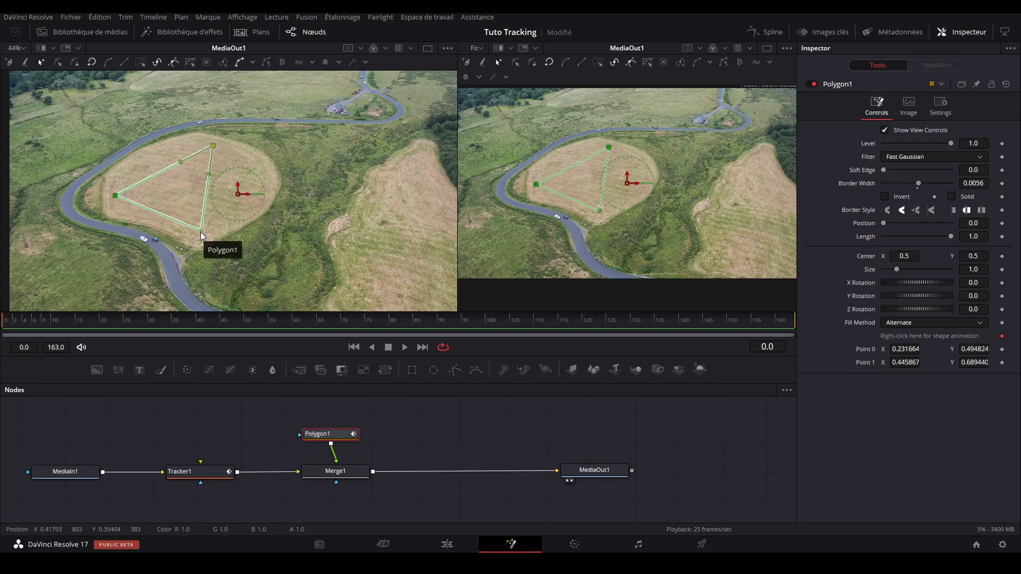
Publish the lowest vertex of the Polygon1 triangle as a control point.
right_click(201, 233)
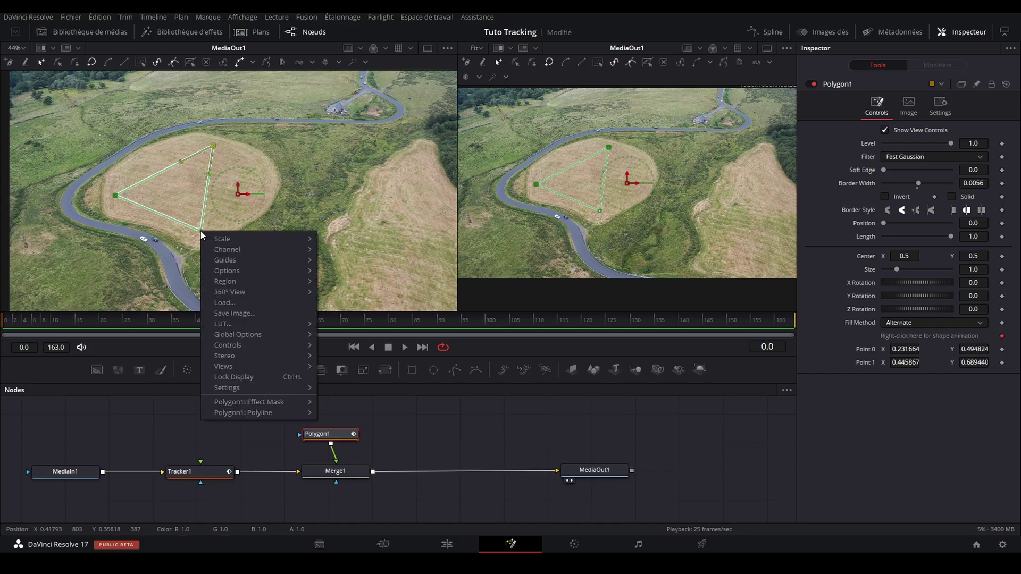
mouse_move(253, 413)
mouse_move(370, 427)
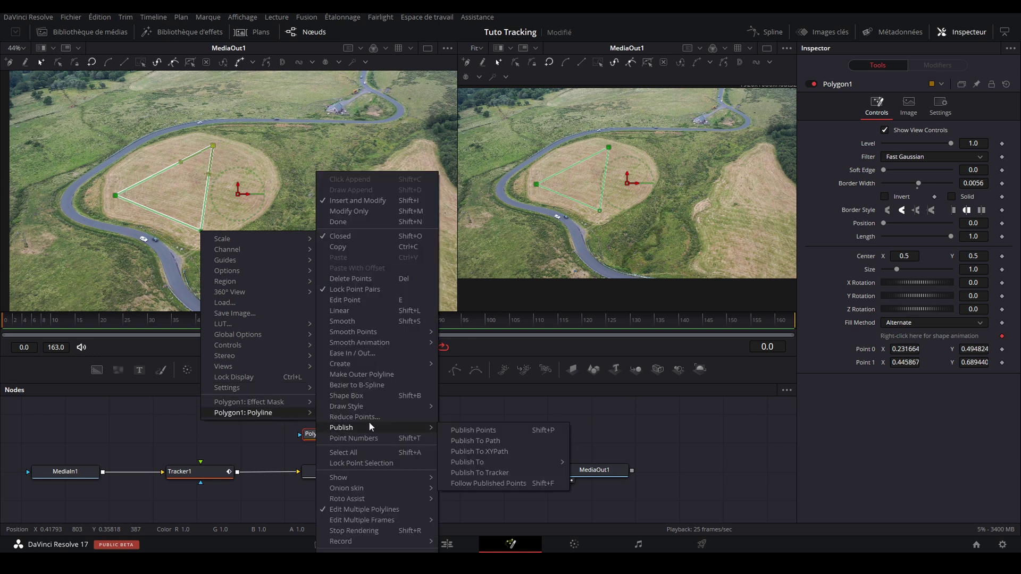
left_click(480, 430)
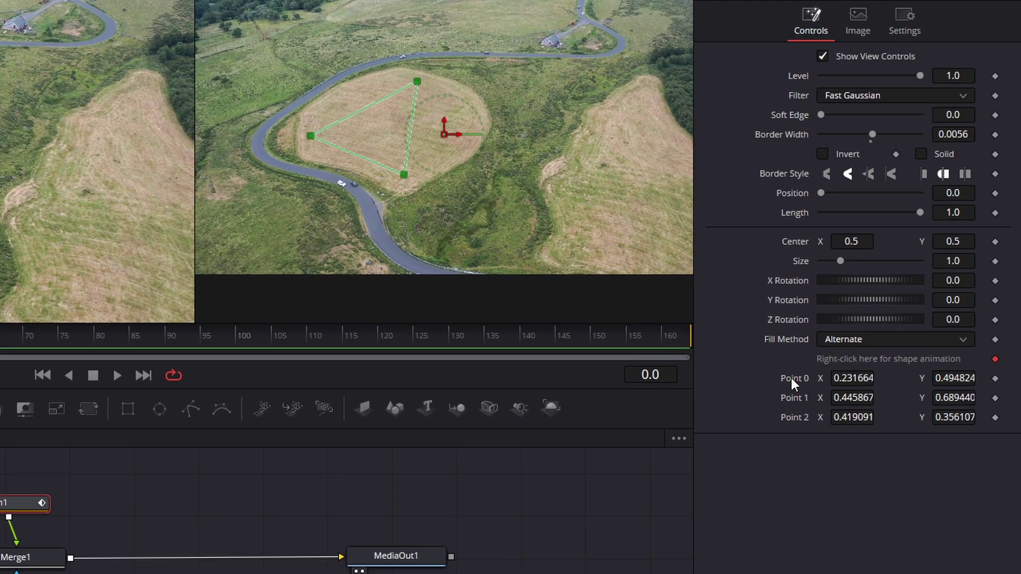
Connect Point 0 of Polygon1 to the Position of Tracker1Tracker1Path.
right_click(791, 378)
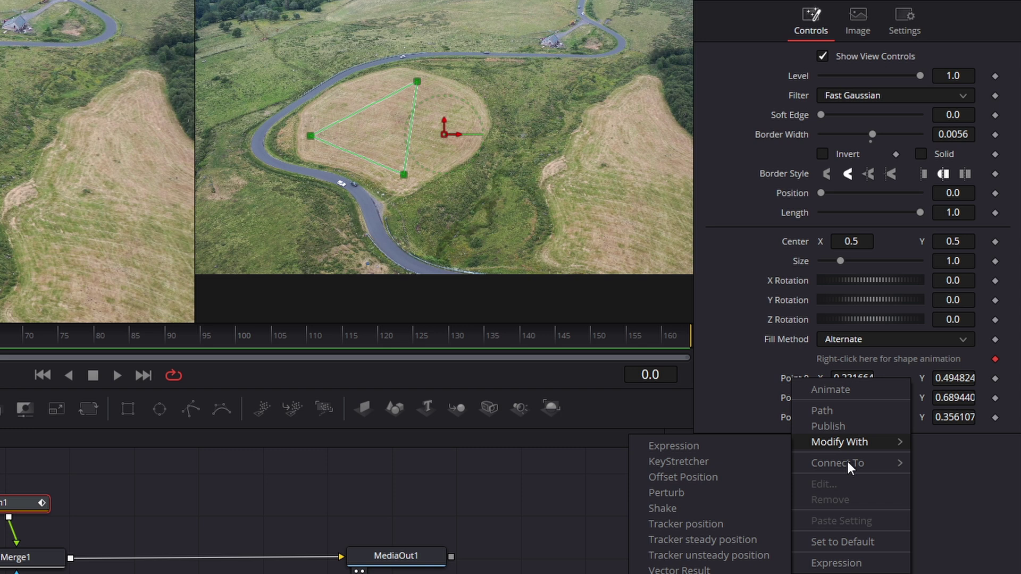
mouse_move(827, 462)
mouse_move(766, 482)
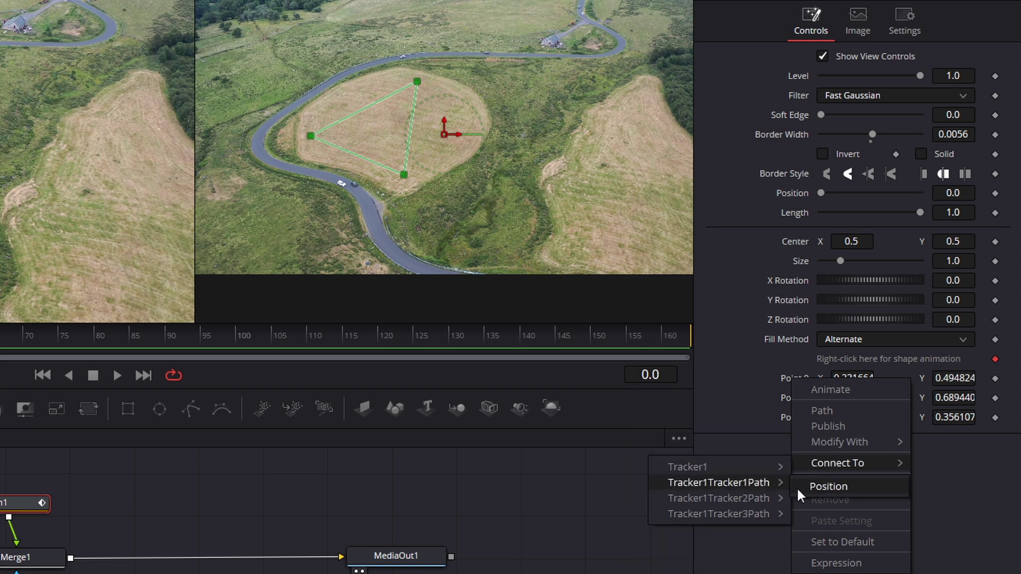
left_click(827, 486)
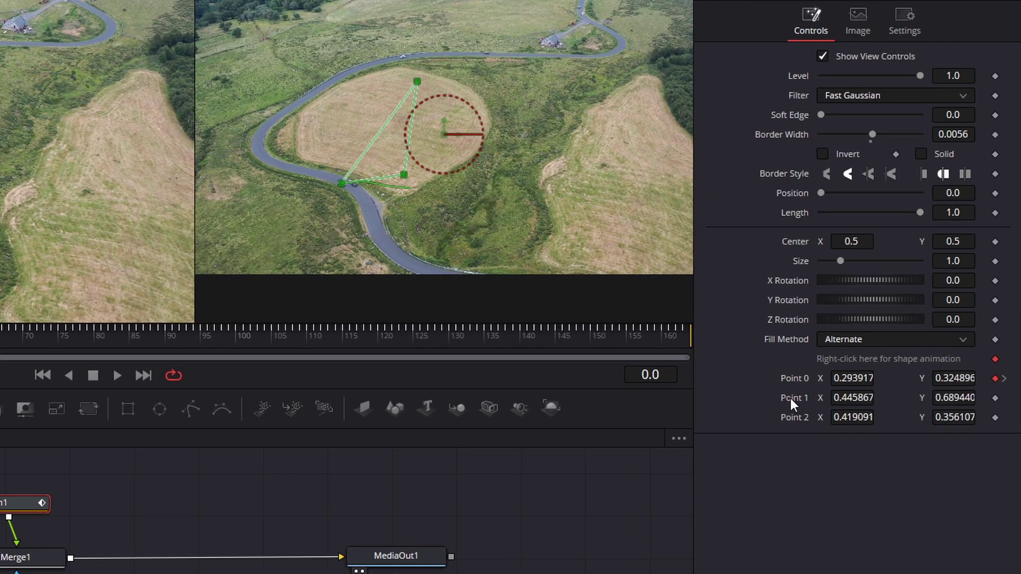
Connect Point 1 of Polygon1 to the Position of Tracker1Tracker2Path.
right_click(863, 363)
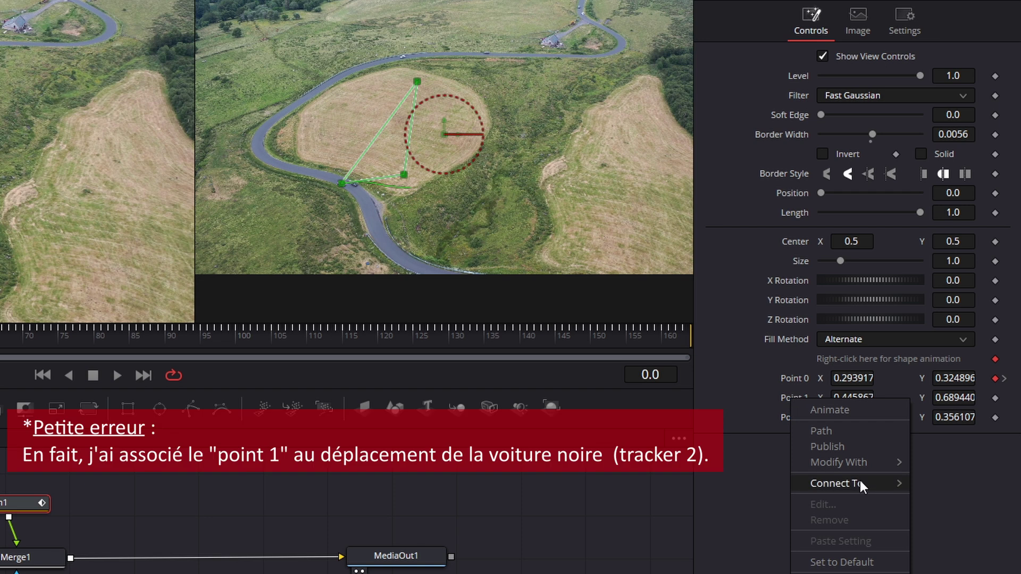
mouse_move(857, 483)
mouse_move(781, 519)
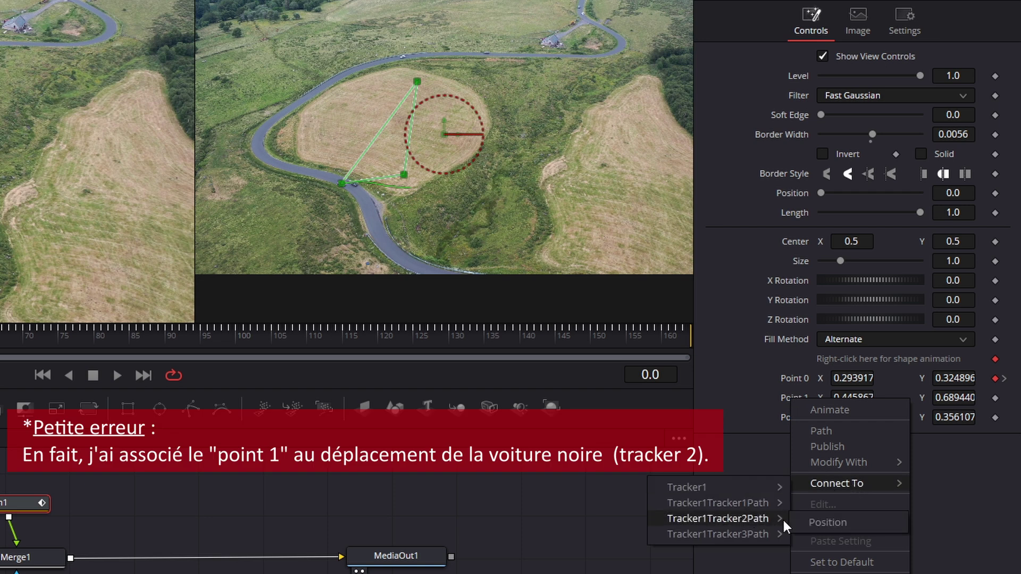
left_click(820, 520)
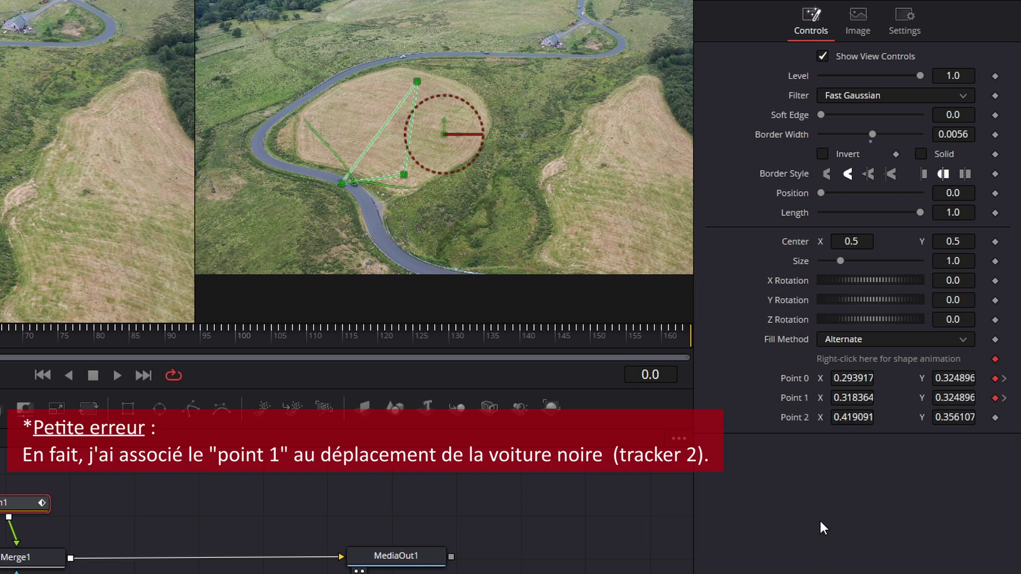
Connect Point 2 of Polygon1 to the Position of Tracker1Tracker3Path.
right_click(795, 417)
mouse_move(808, 499)
mouse_move(739, 547)
left_click(815, 557)
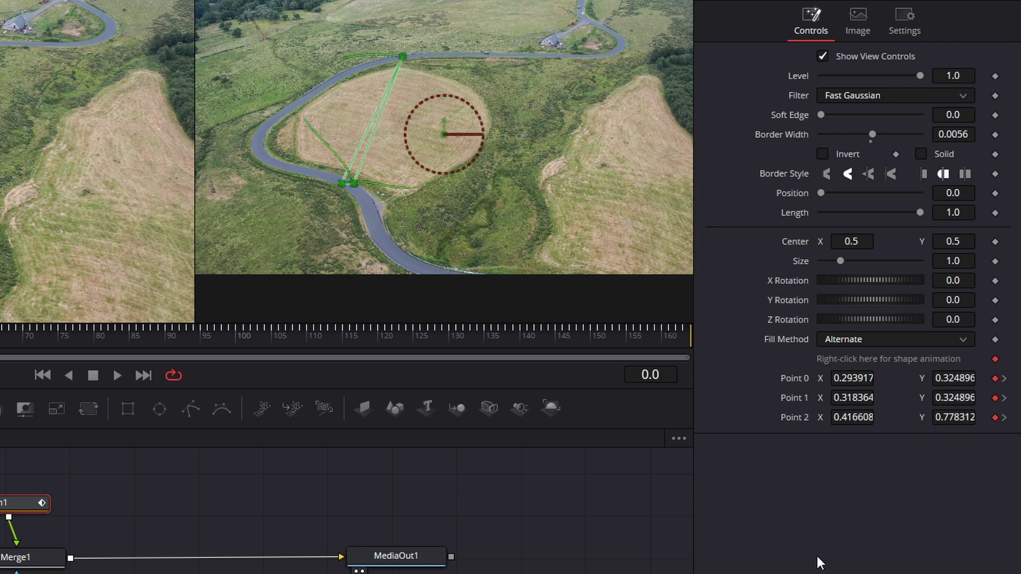
Play back the composition to check the triangle outline against the three cars.
key("space")
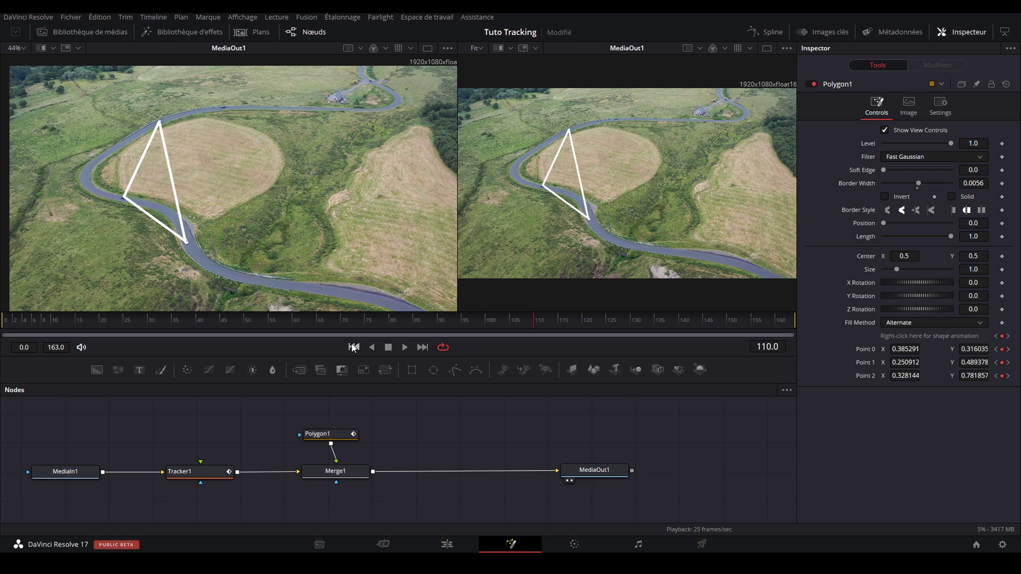
Switch to the edit timeline and convert the C0010.MP4 clip into a new Fusion clip.
key("shift+4")
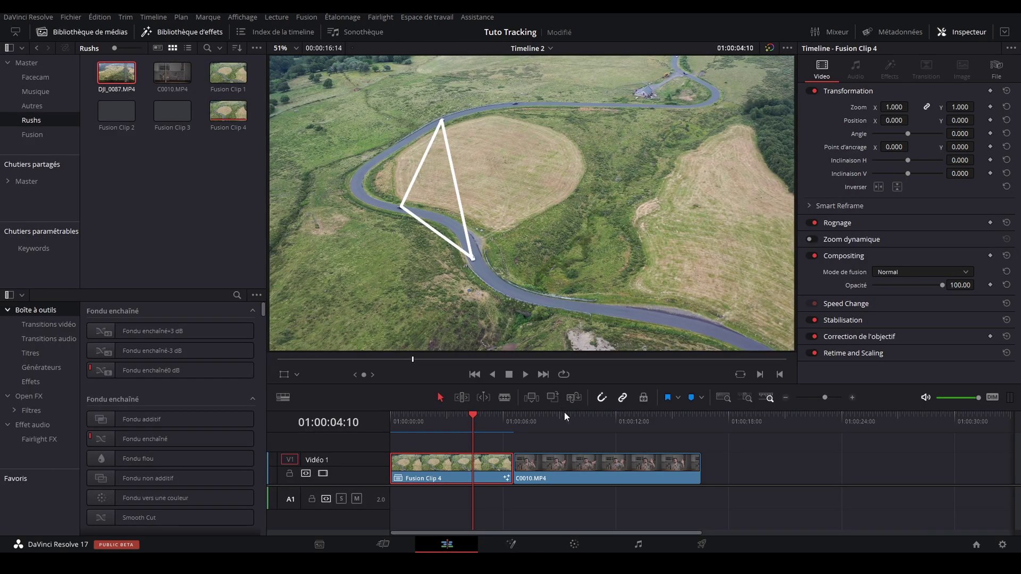
left_click(565, 415)
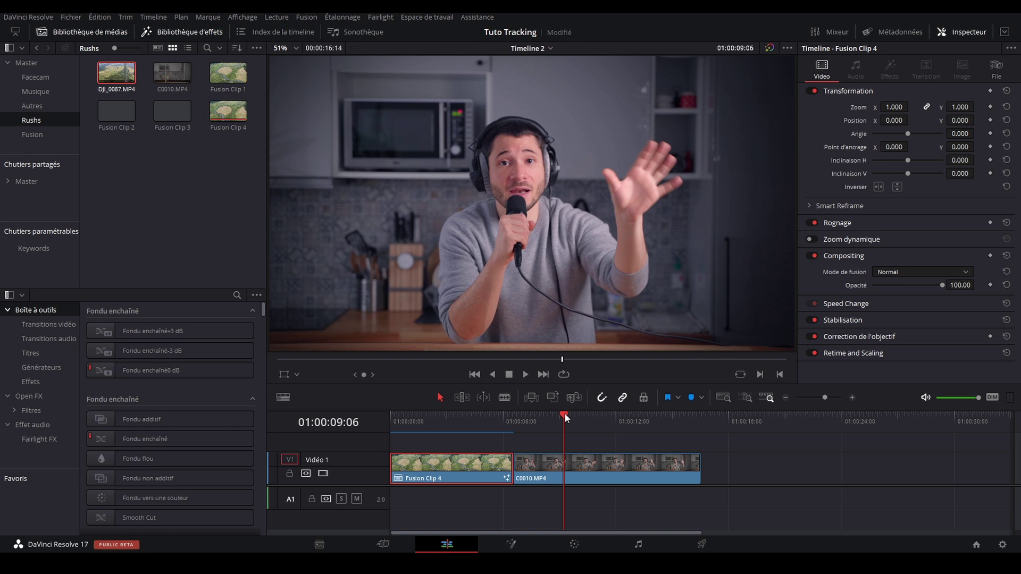
right_click(602, 469)
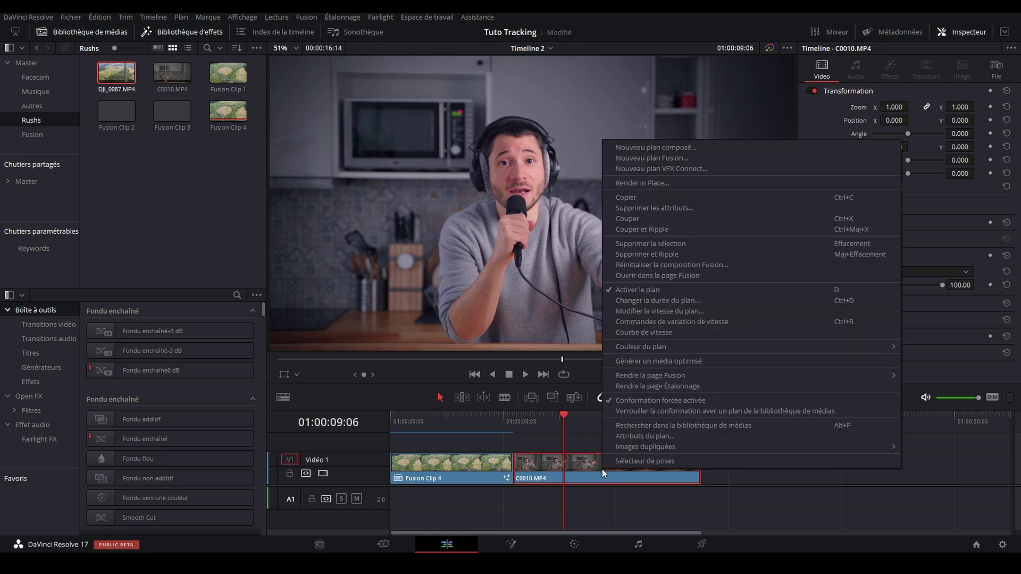
left_click(658, 160)
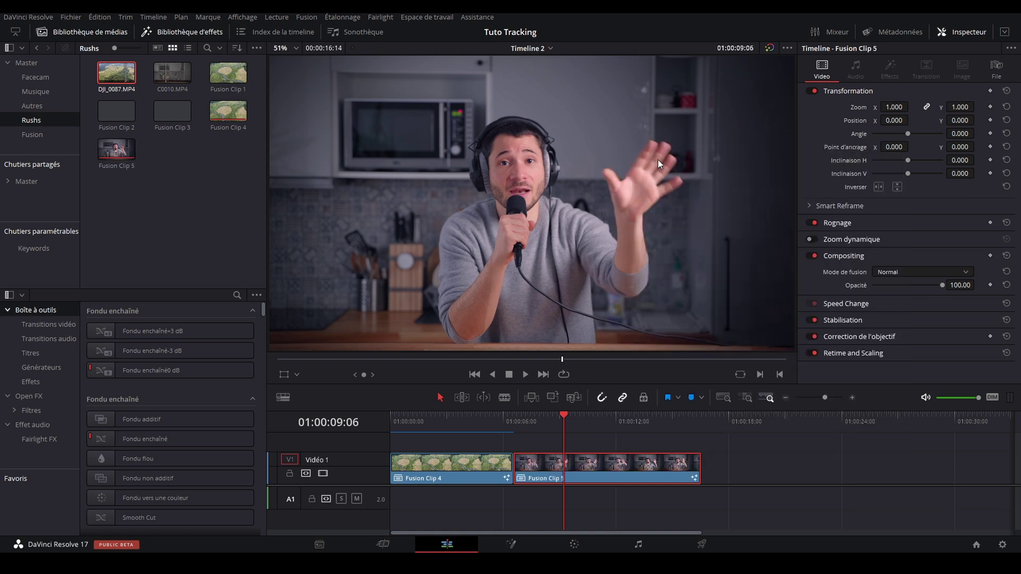
Open the new Fusion clip of the man with the microphone in the Fusion page at its first frame.
right_click(610, 465)
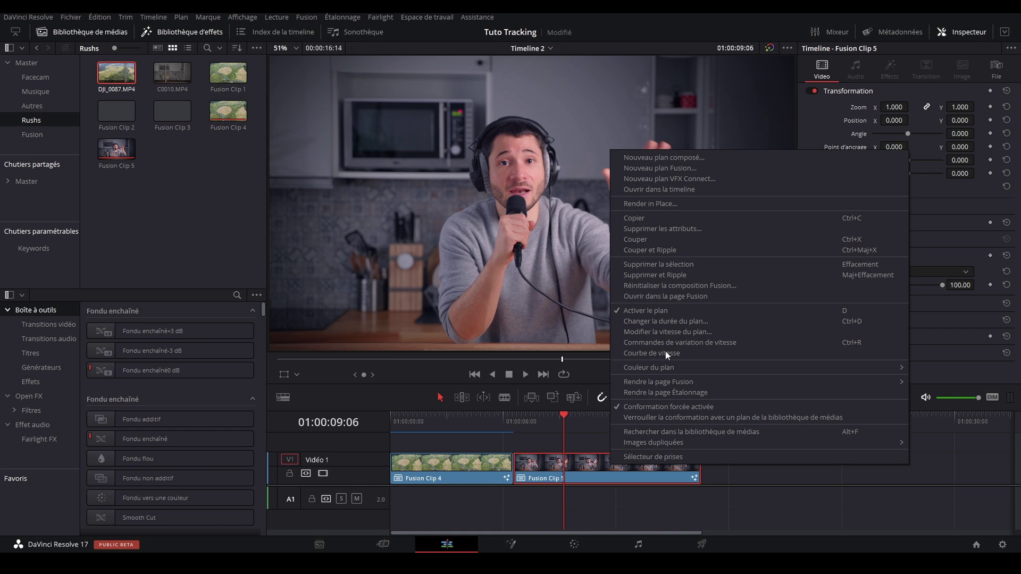
left_click(649, 298)
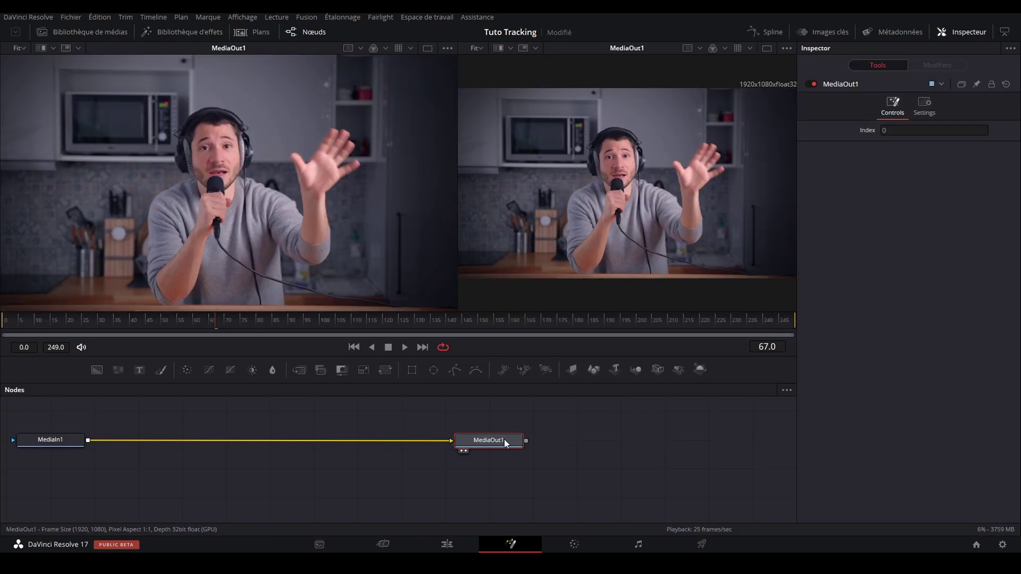
left_click(353, 346)
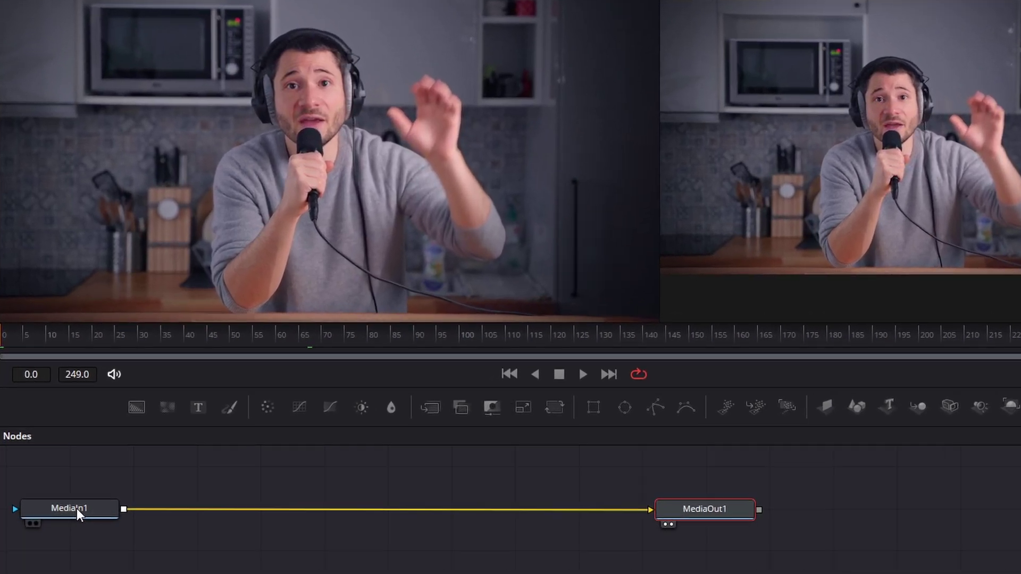
Add a Planar Tracker node directly after MediaIn1.
left_click(56, 441)
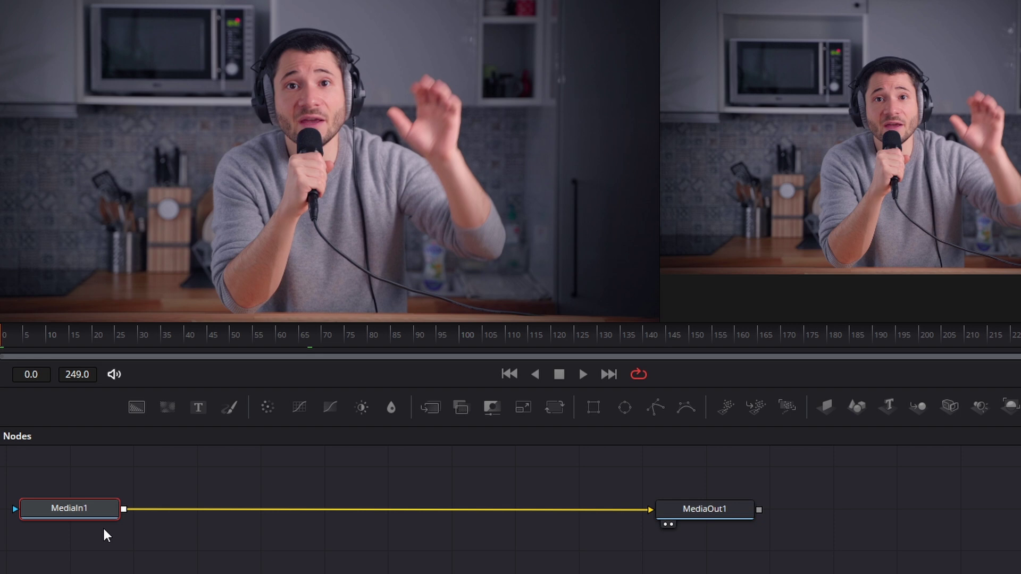
key("shift+space")
type("plan")
left_click(727, 85)
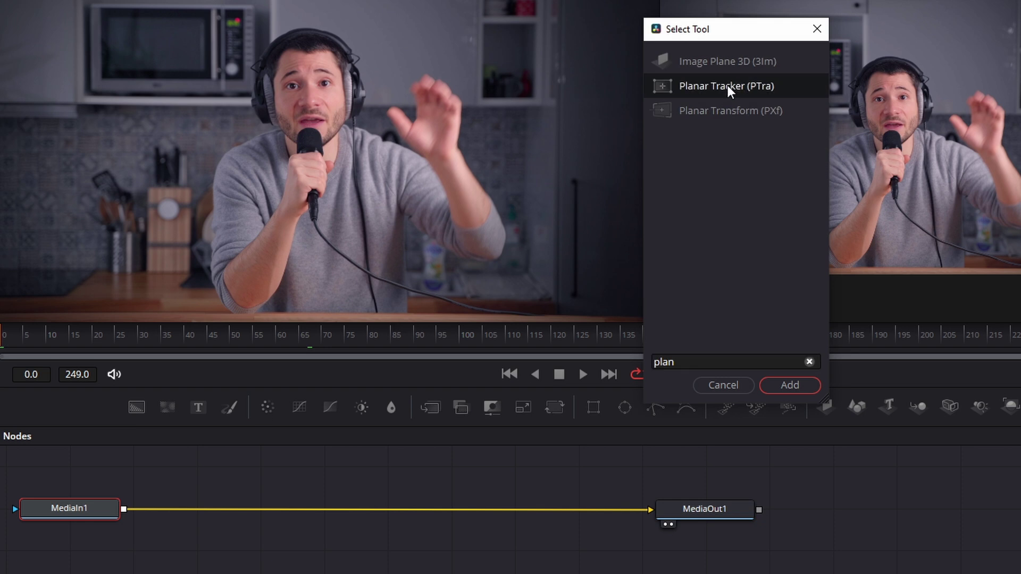
left_click(793, 384)
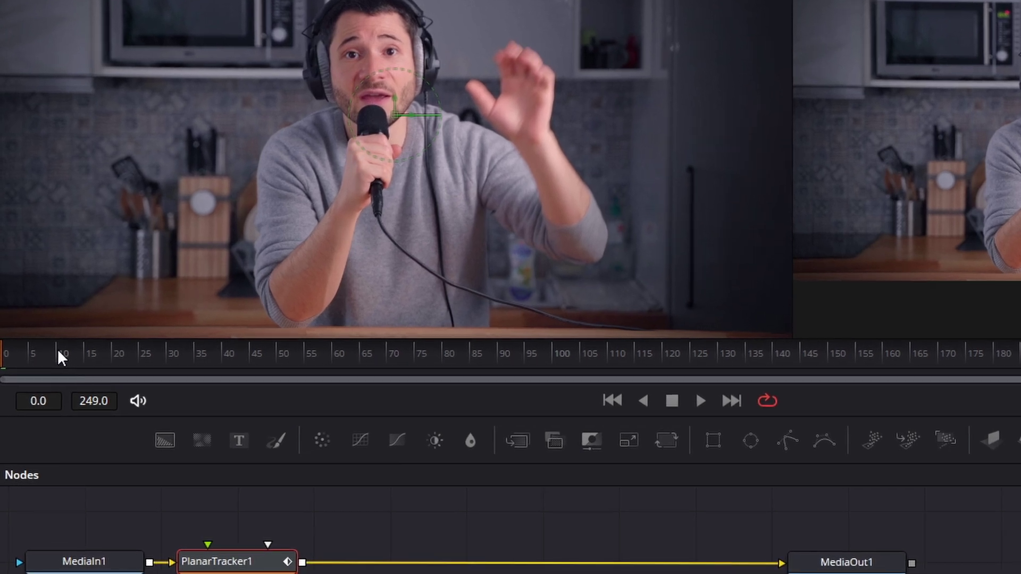
Set the reference time of PlanarTracker1 to frame 5, keeping the operation mode on Track.
left_click_drag(3, 354, 28, 358)
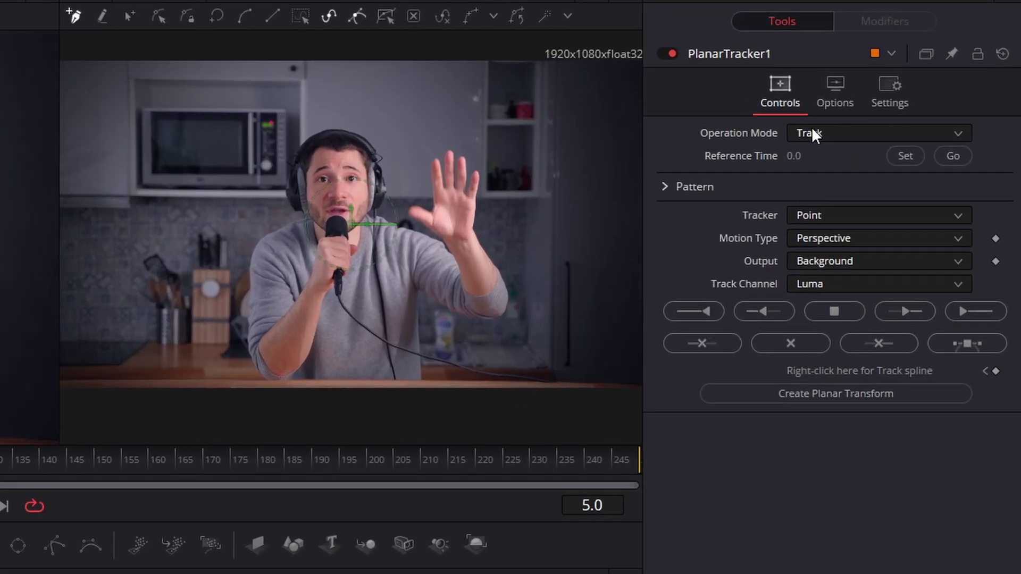
left_click(829, 132)
left_click(829, 132)
left_click(904, 155)
Set PlanarTracker1 to the Hybrid Point/Area tracker with the motion type Translation, Rotation, Scale.
left_click(816, 215)
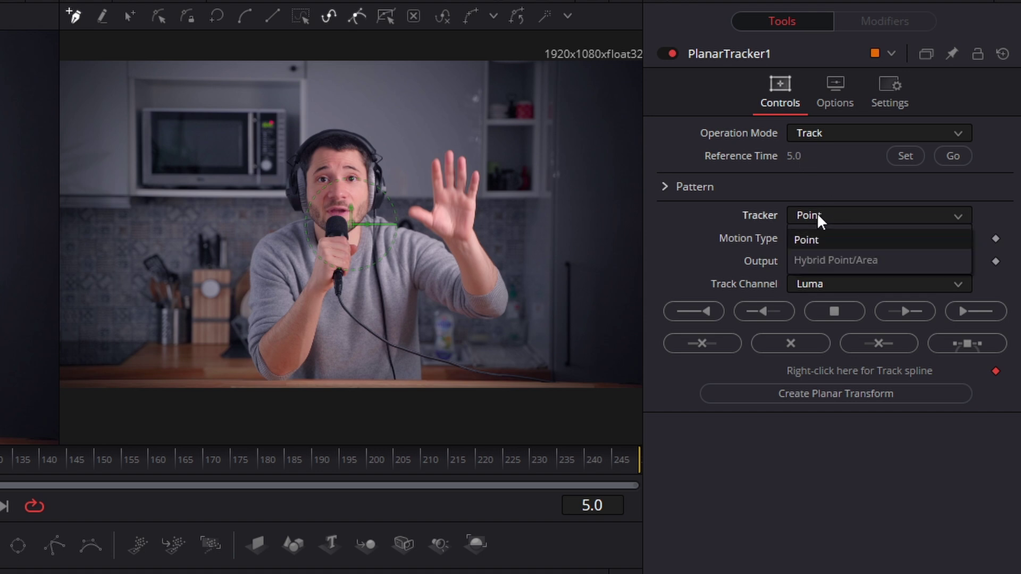
left_click(825, 259)
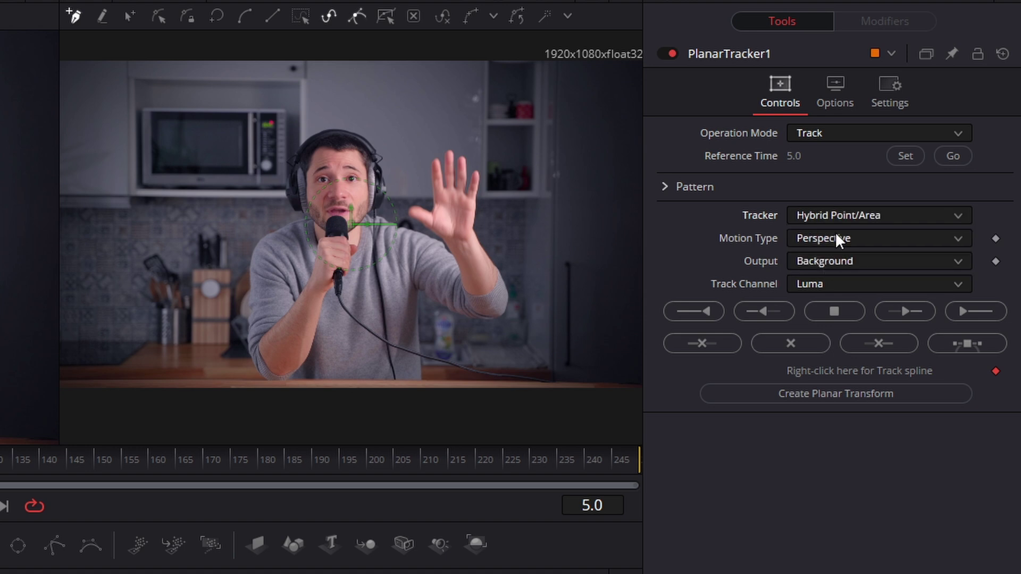
left_click(835, 238)
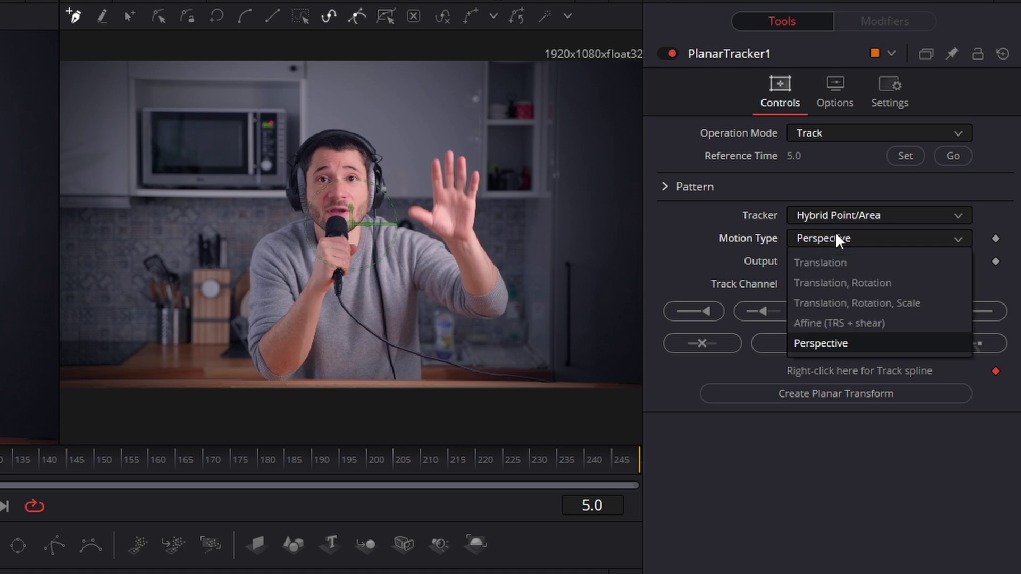
left_click(844, 305)
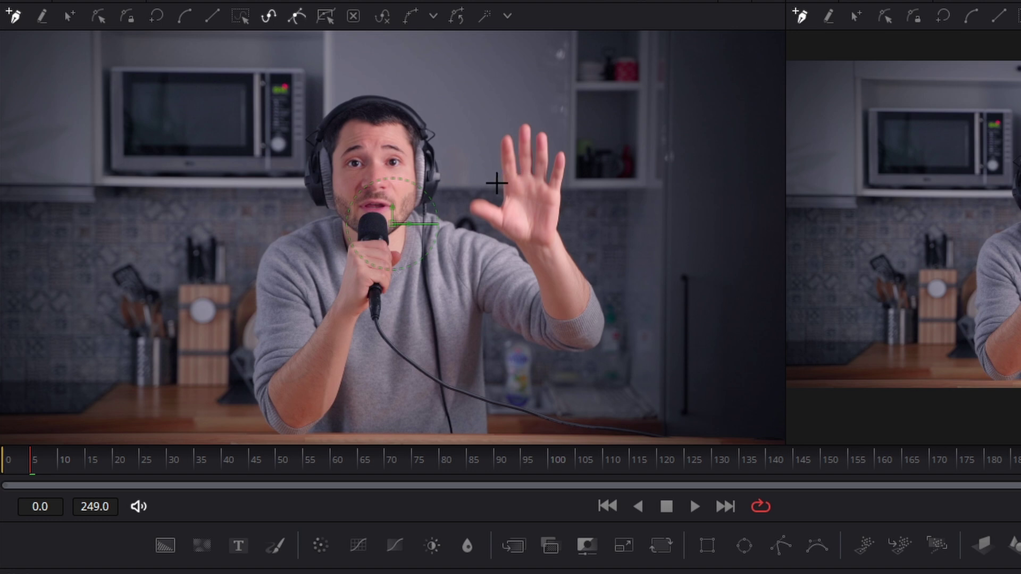
Outline the palm of the man's raised hand with a closed shape as the planar tracking pattern.
left_click_drag(497, 174, 577, 194)
left_click(562, 246)
left_click_drag(497, 227, 465, 217)
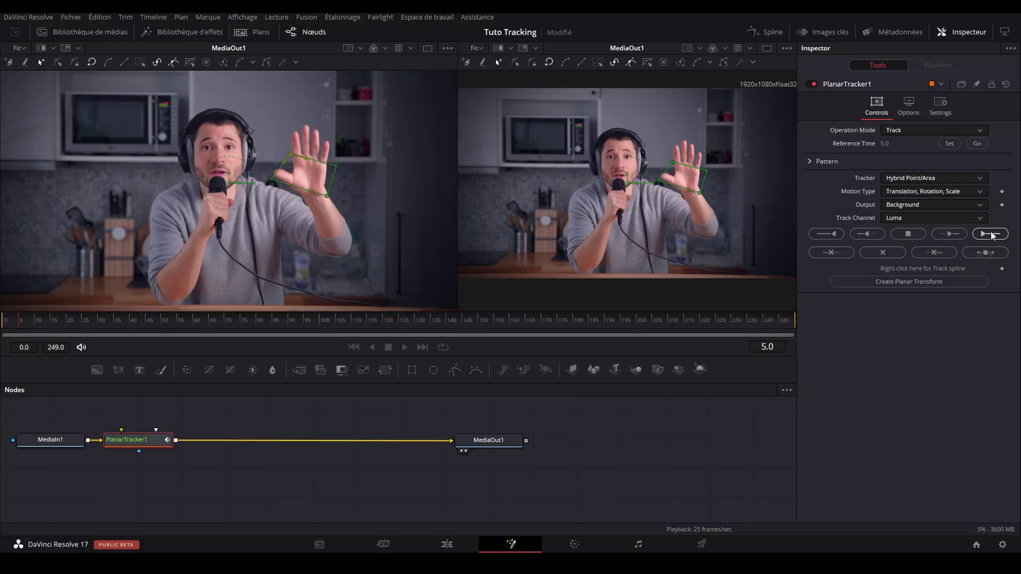
Track the palm pattern forward from frame 5 to the end of the clip and play back the track.
left_click(991, 233)
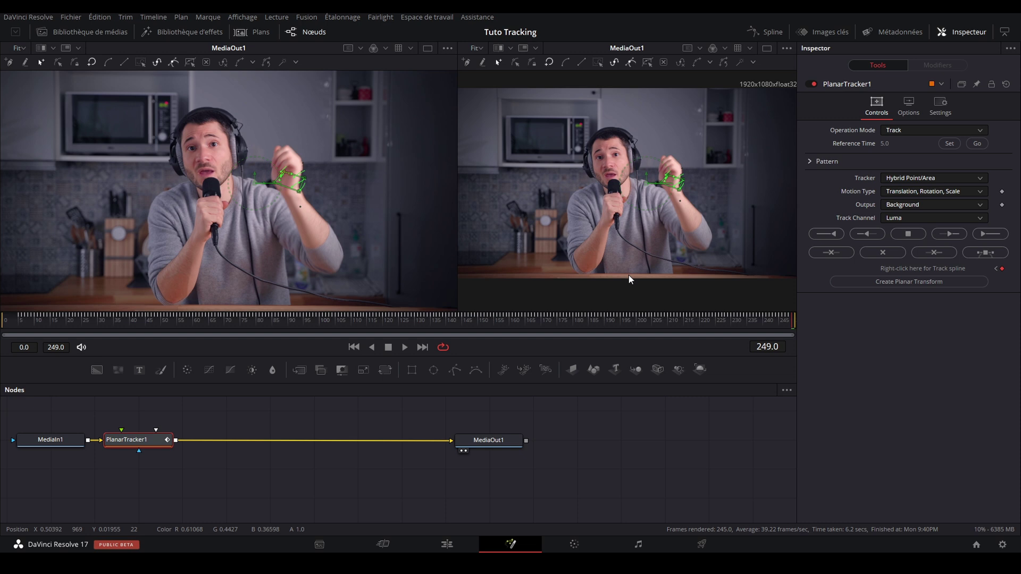
left_click(354, 347)
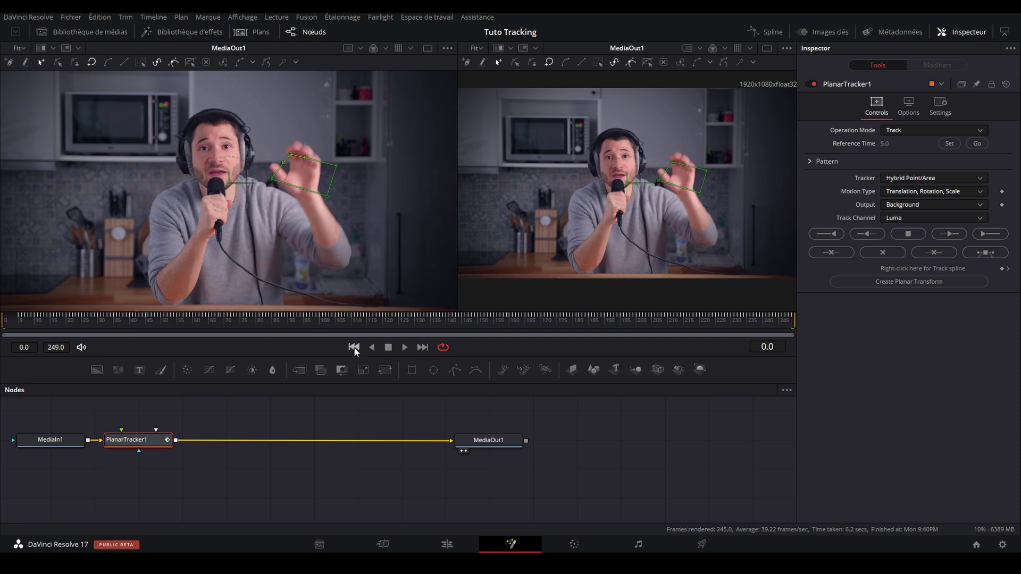
left_click(404, 347)
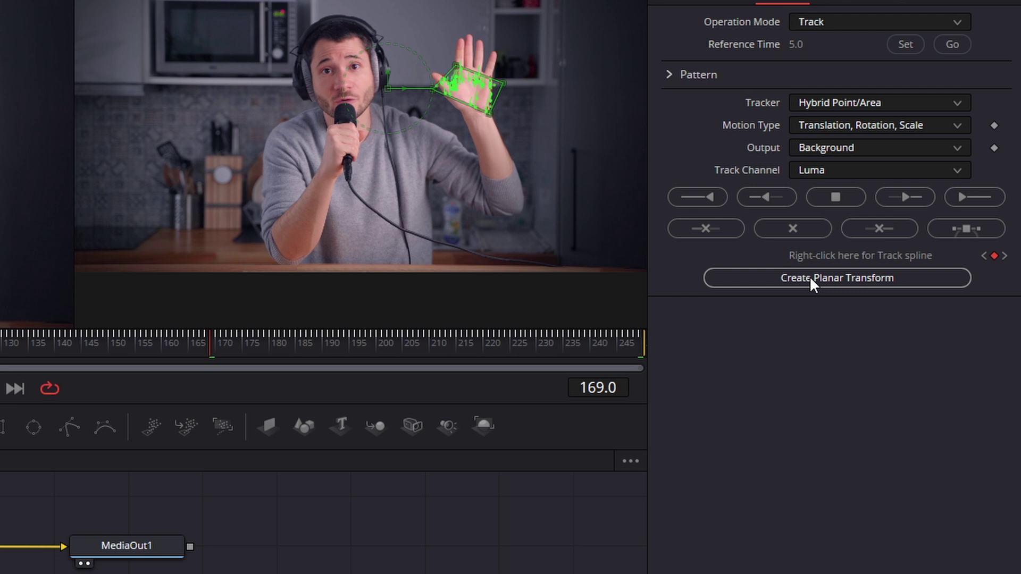
Create a Planar Transform node from the palm track, move it above the node flow, and delete PlanarTracker1.
left_click(810, 277)
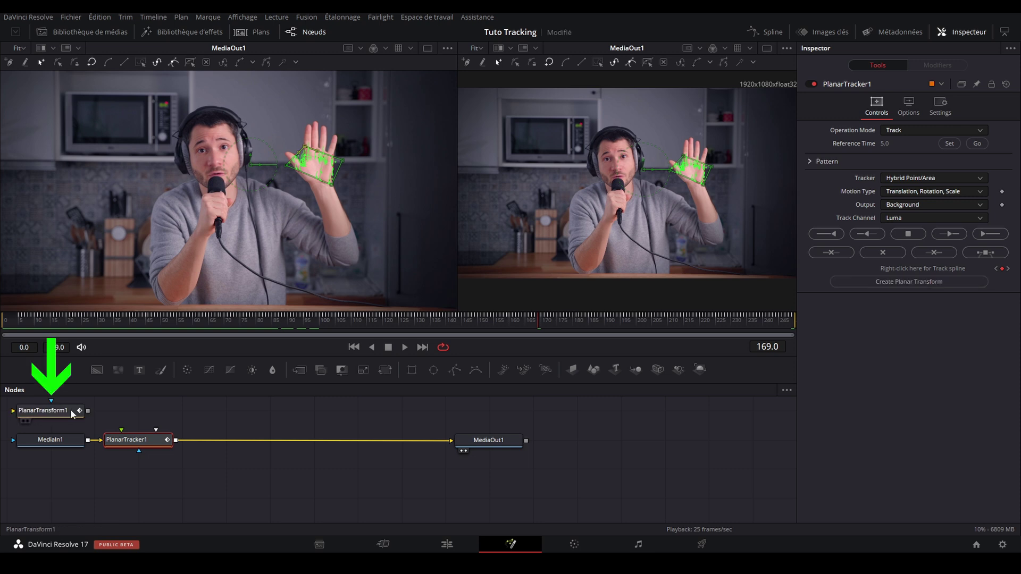
left_click_drag(42, 412, 301, 411)
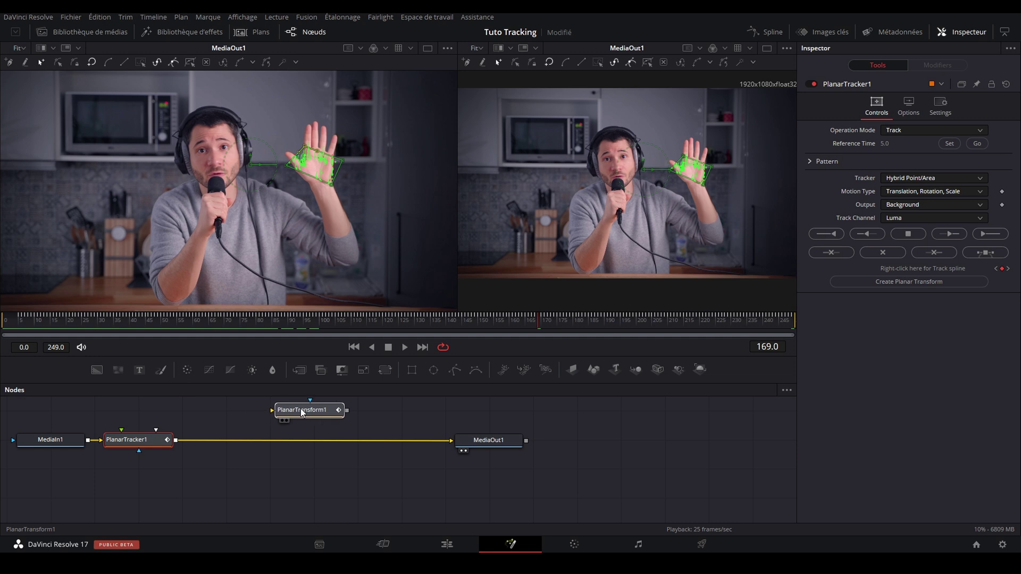
left_click(140, 441)
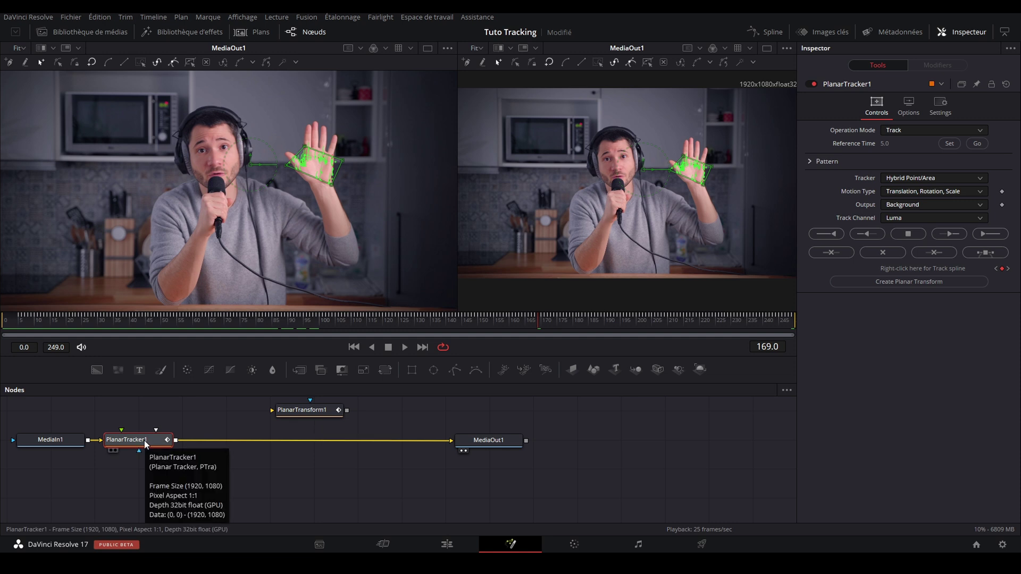
key("Delete")
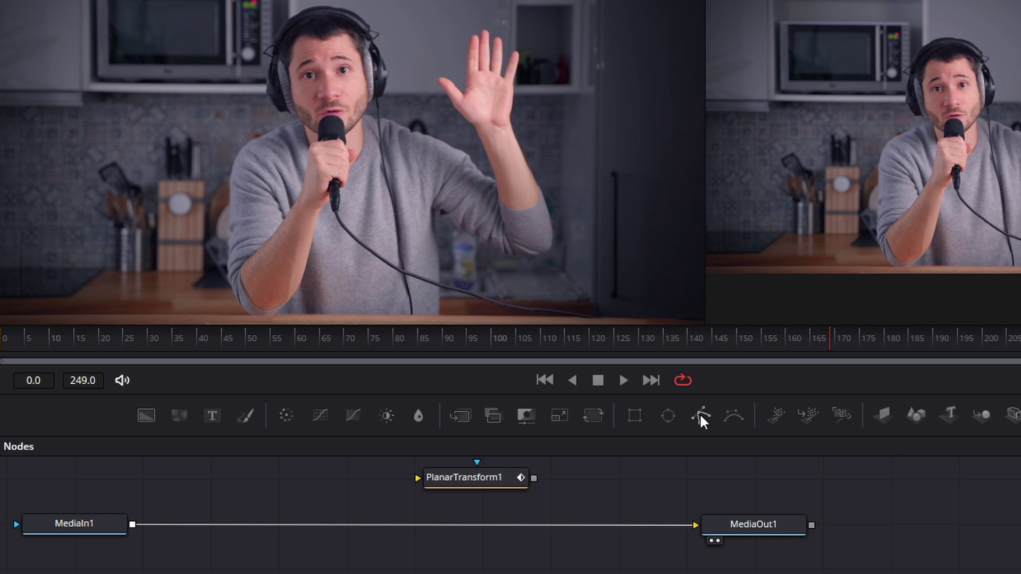
Draw a closed triangular polygon over the palm and fingers of the raised hand at frame 169.
left_click(701, 419)
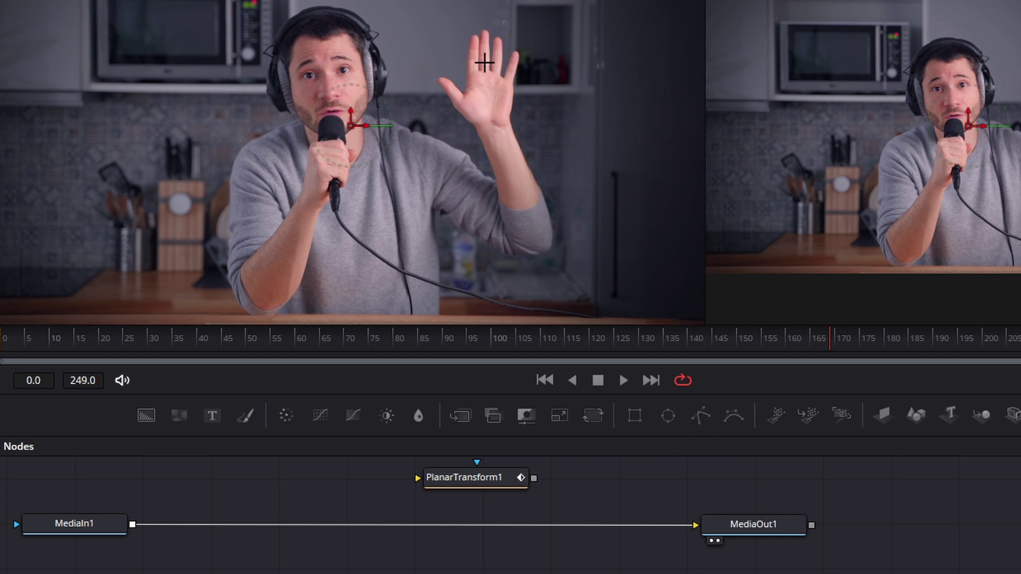
left_click(485, 49)
left_click(456, 110)
left_click(485, 49)
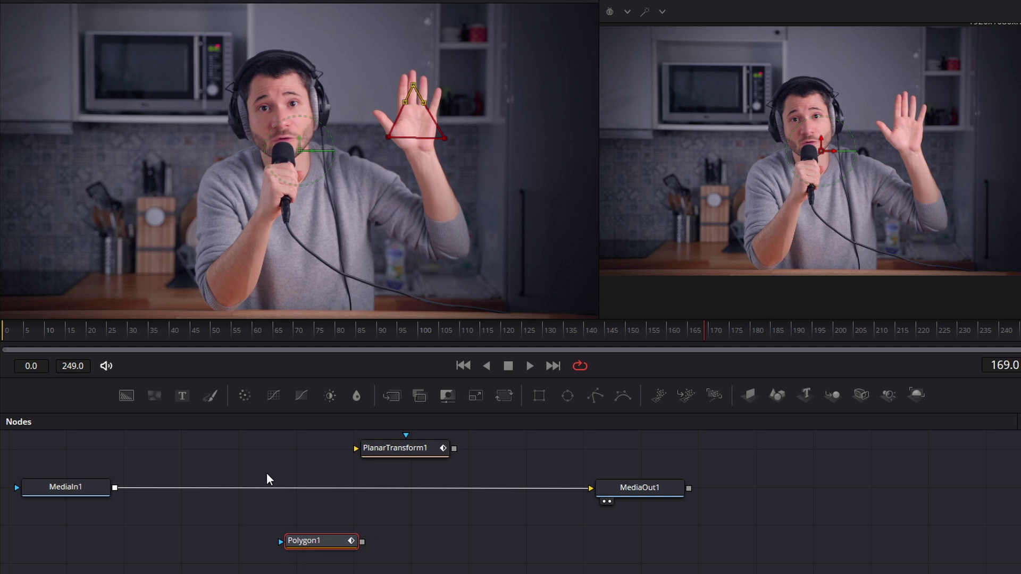
Insert a Merge node after MediaIn1 and connect Polygon1 to it as the foreground, placing the polygon node below it.
left_click(80, 488)
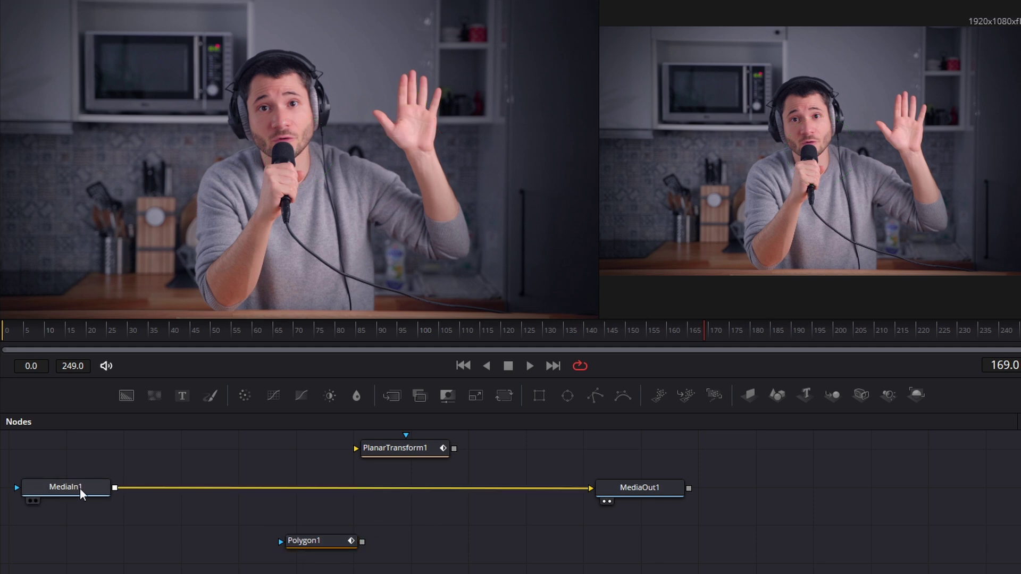
left_click(75, 487)
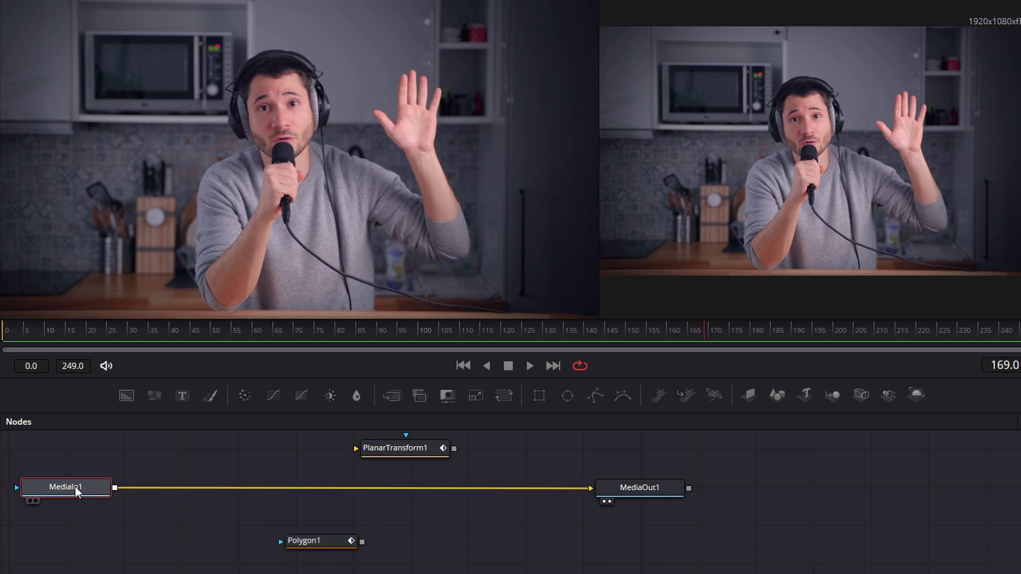
left_click(390, 395)
left_click_drag(363, 542, 182, 475)
left_click_drag(316, 543, 165, 550)
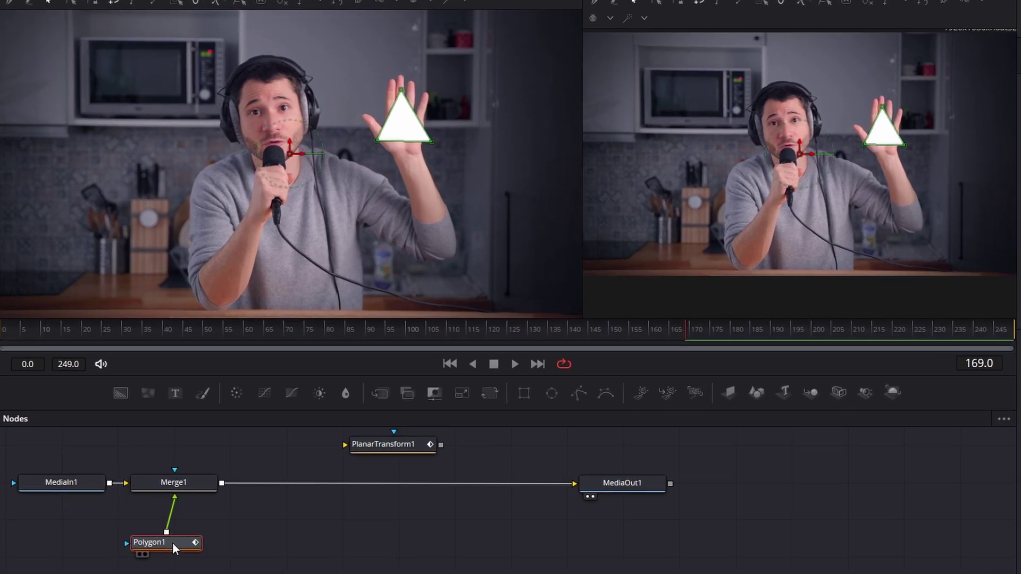
Turn Polygon1 into an outline by disabling Solid and setting its border width to 0.01.
left_click(172, 542)
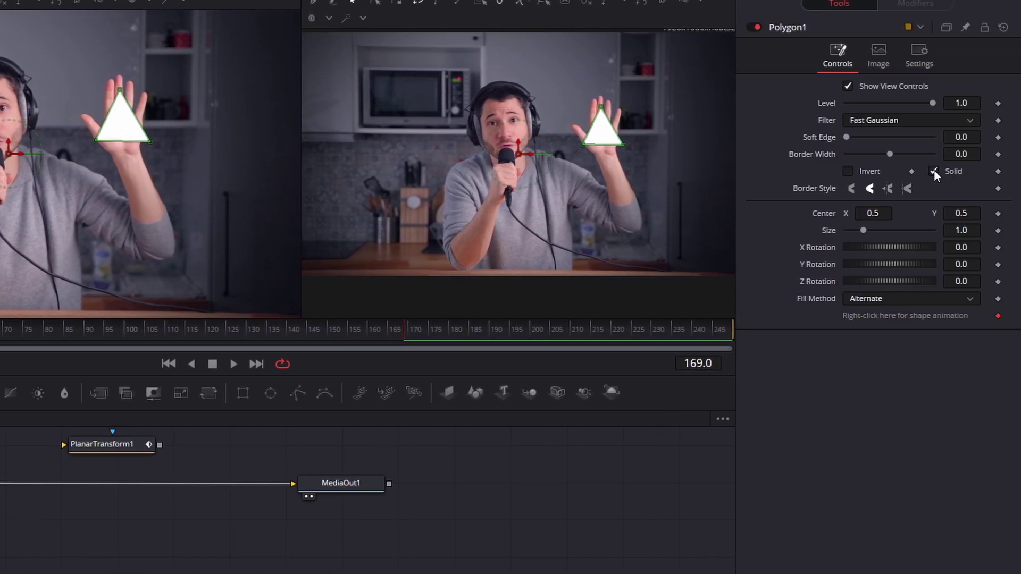
left_click(934, 171)
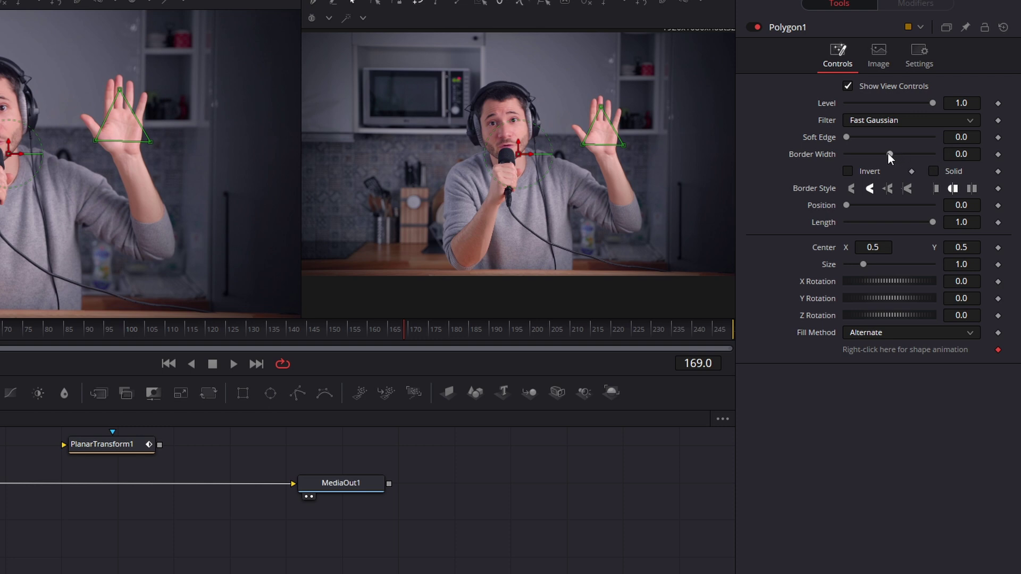
left_click_drag(889, 153, 892, 152)
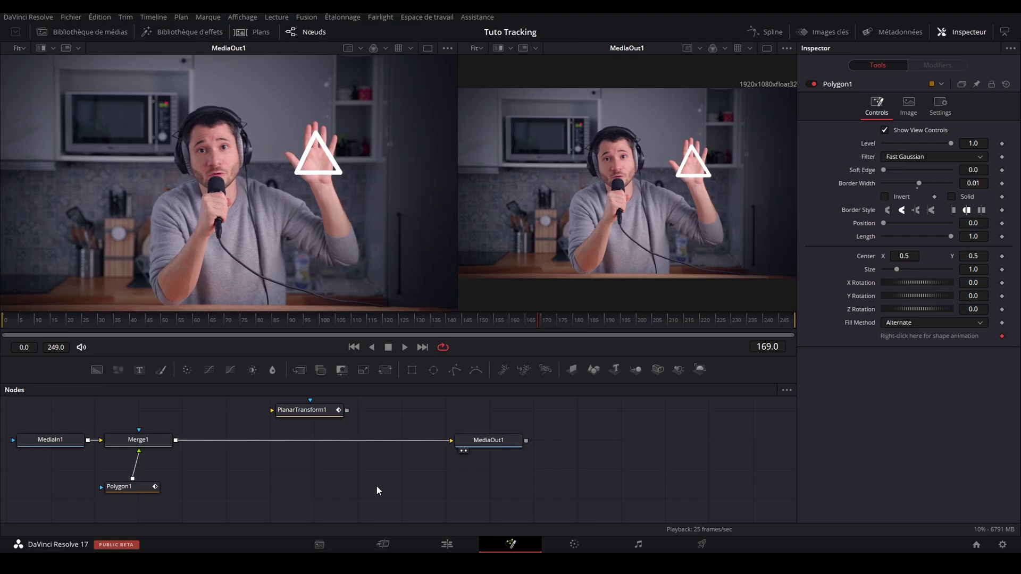
Play the composition from the start to compare the triangle with the hand's movement, and return to the first frame.
left_click(353, 347)
left_click(405, 347)
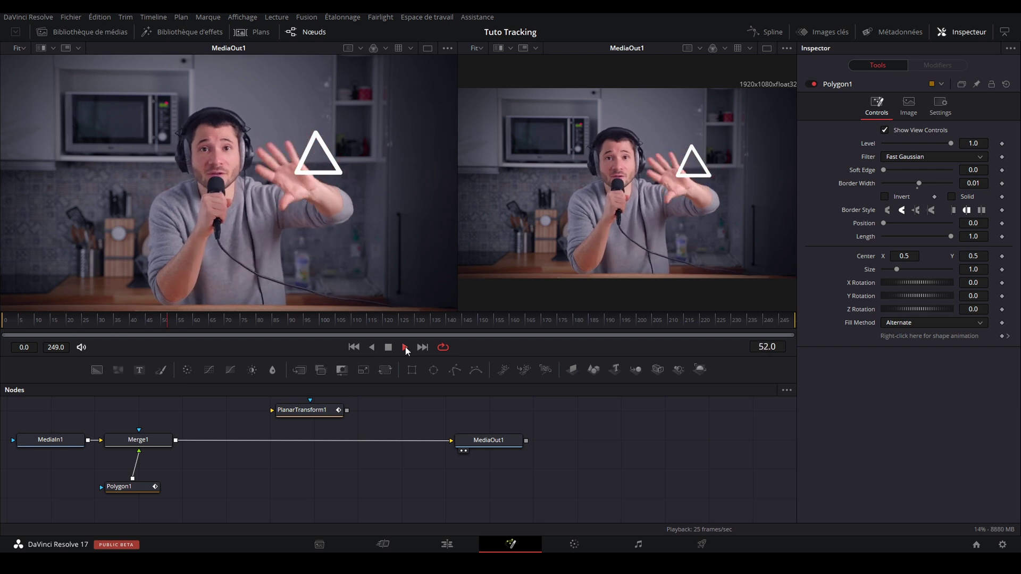
left_click(405, 346)
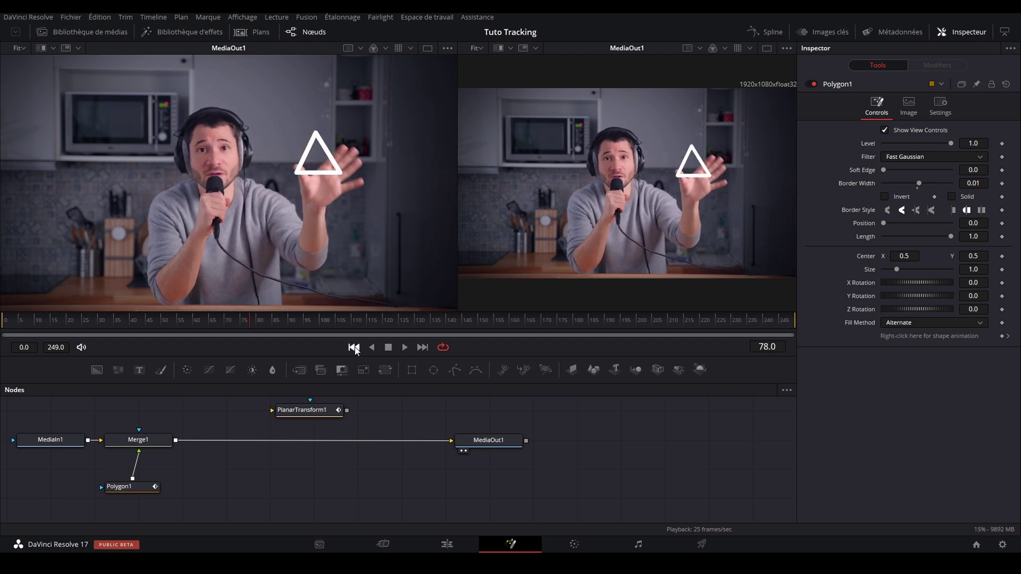
left_click(355, 347)
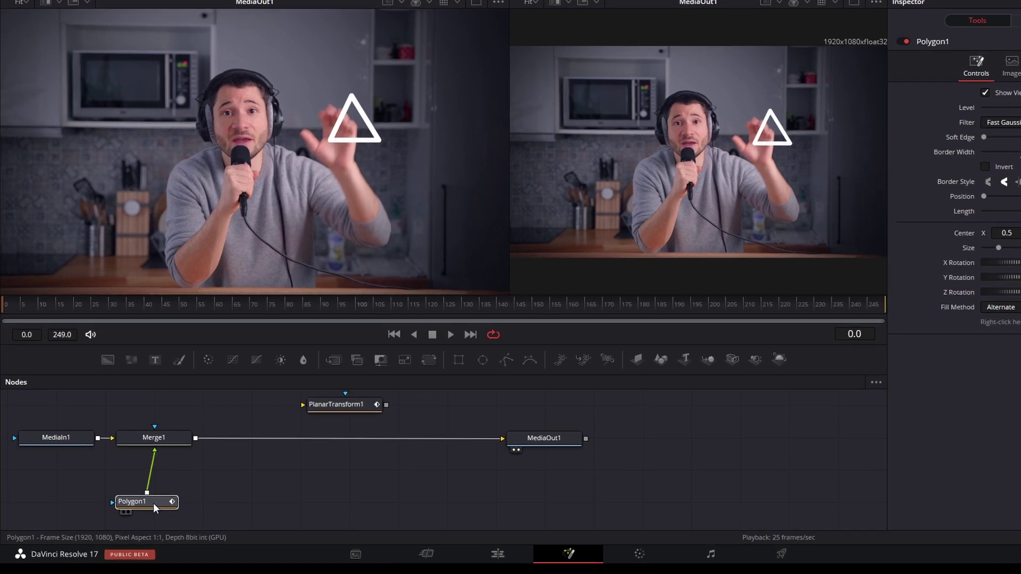
Route Polygon1 through the PlanarTransform1 node and connect its output to Merge1 as the foreground.
left_click(153, 503)
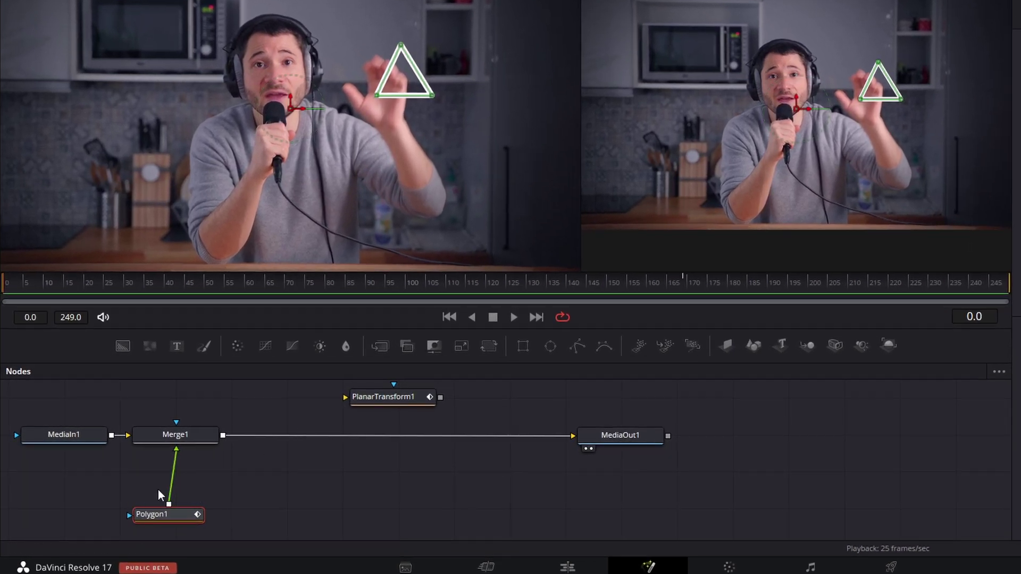
left_click_drag(375, 397, 158, 476)
left_click_drag(207, 515, 126, 479)
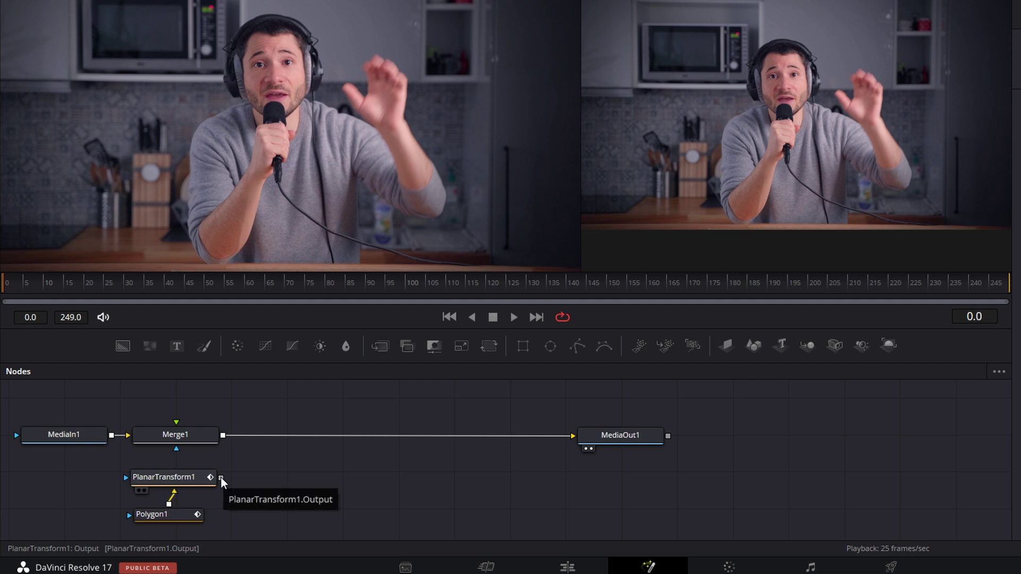
left_click_drag(222, 480, 177, 422)
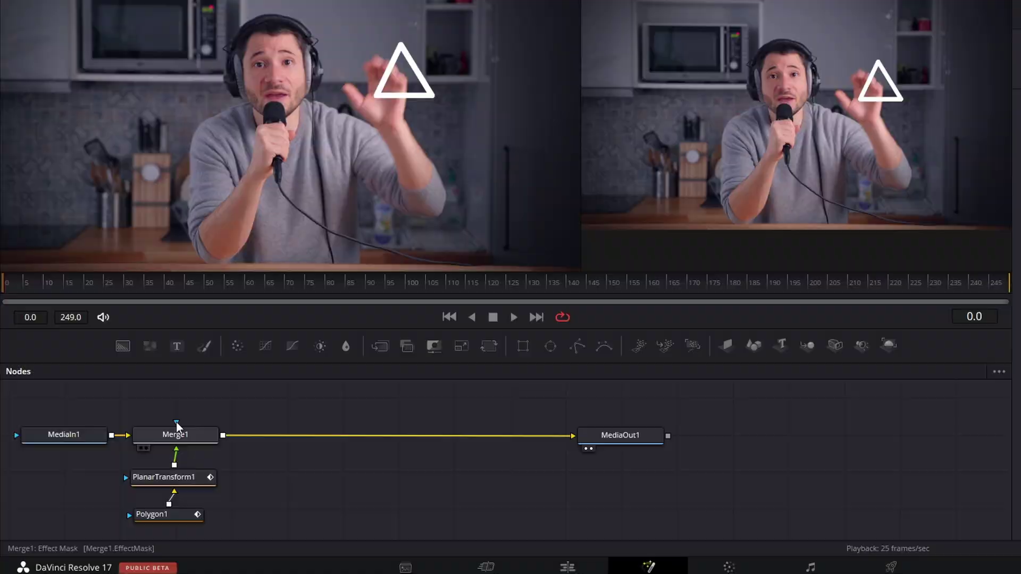
At frame 5, shift Polygon1's center to about X 0.477, Y 0.463 so the triangle sits on the palm, and play the composition to check it.
key("space")
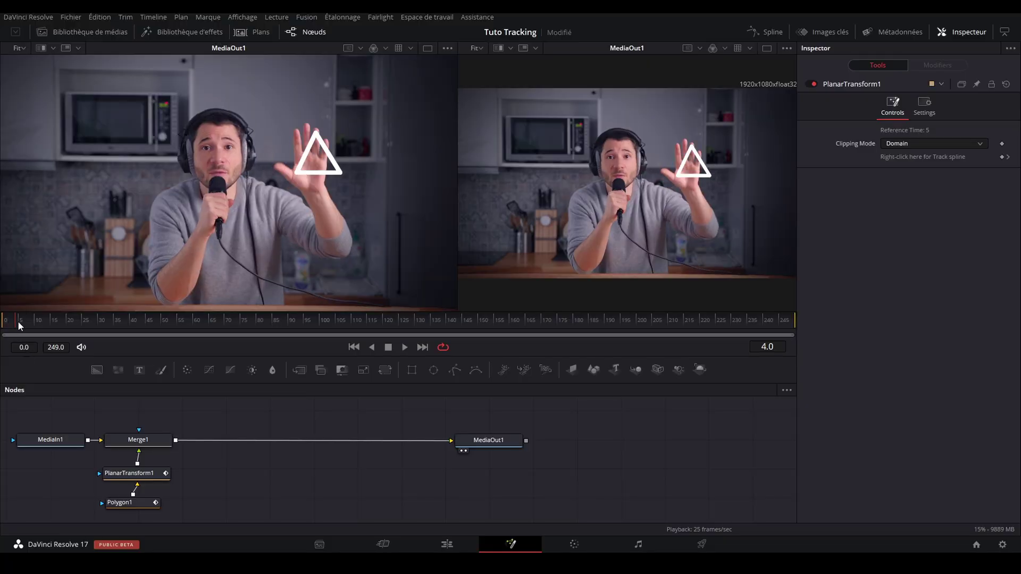
key("space")
left_click_drag(46, 321, 19, 323)
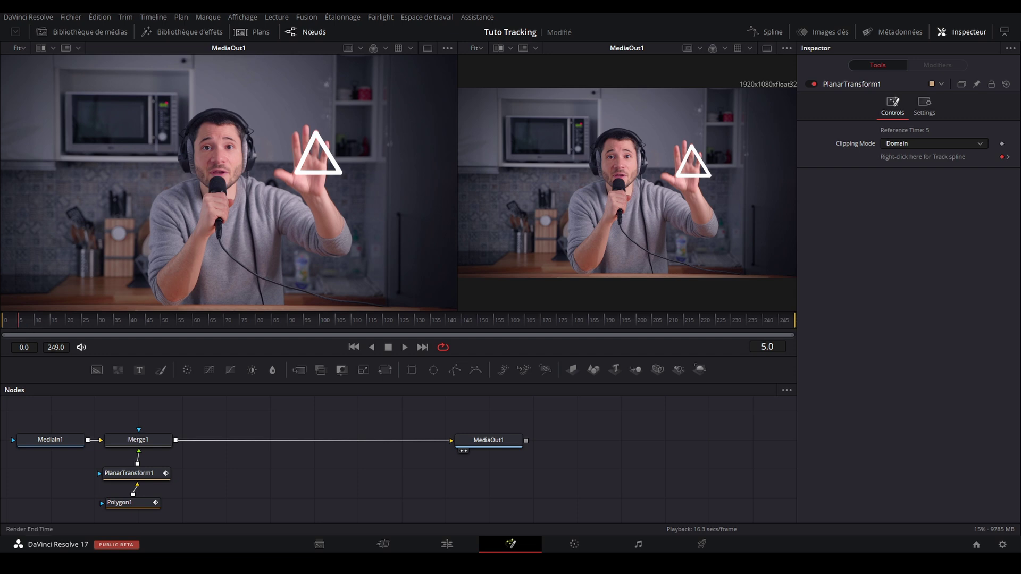
left_click(120, 502)
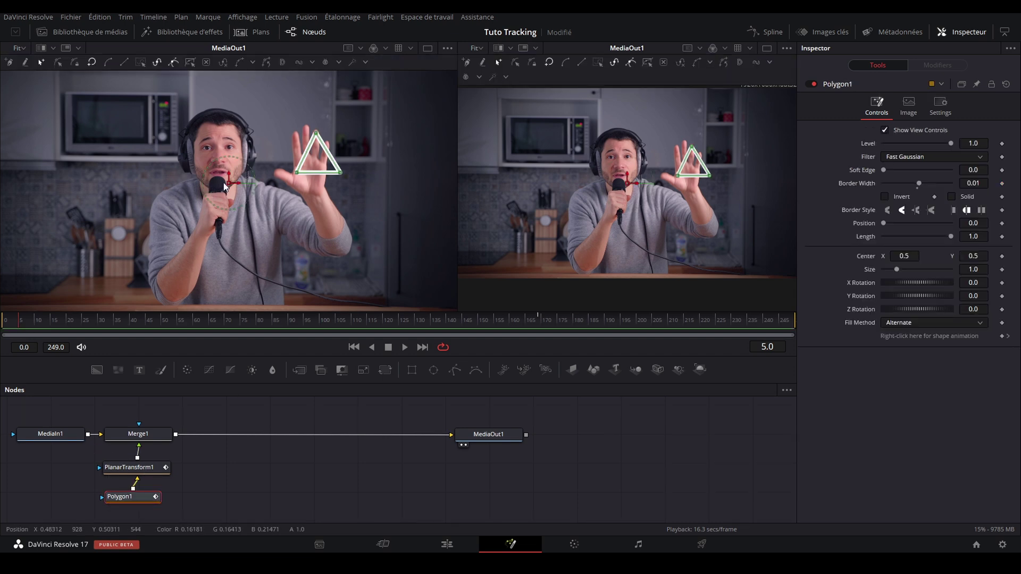
left_click_drag(229, 182, 218, 191)
left_click(287, 413)
key("space")
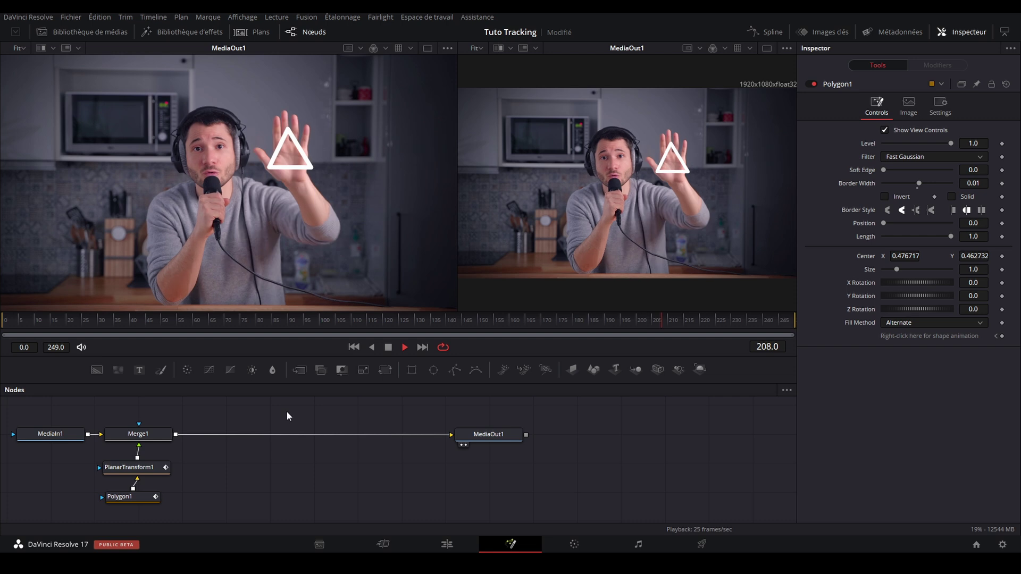
key("space")
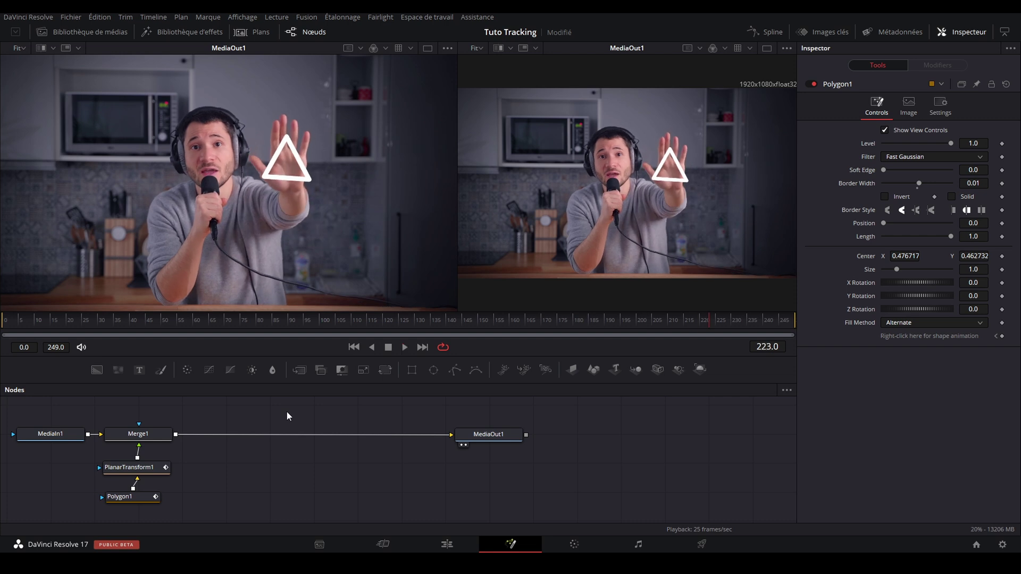
Disconnect Polygon1 from PlanarTransform1 and leave it as a free node below.
left_click(133, 497)
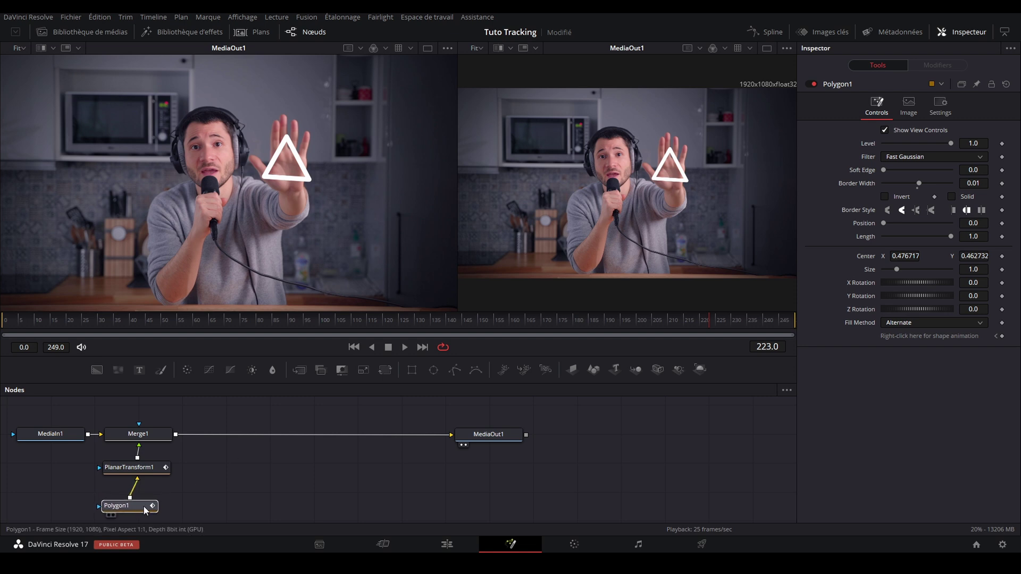
left_click(164, 484)
left_click_drag(160, 508, 156, 501)
left_click_drag(156, 500, 150, 499)
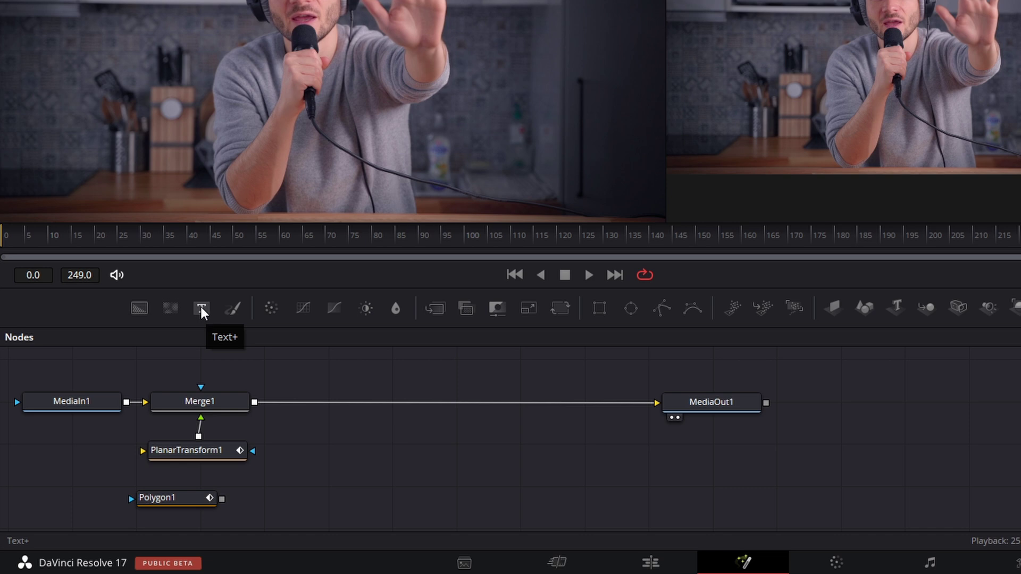
Add a Text+ node reading "Planar Tracker" on two lines, show it in the second viewer, and save the project.
left_click_drag(201, 308, 412, 489)
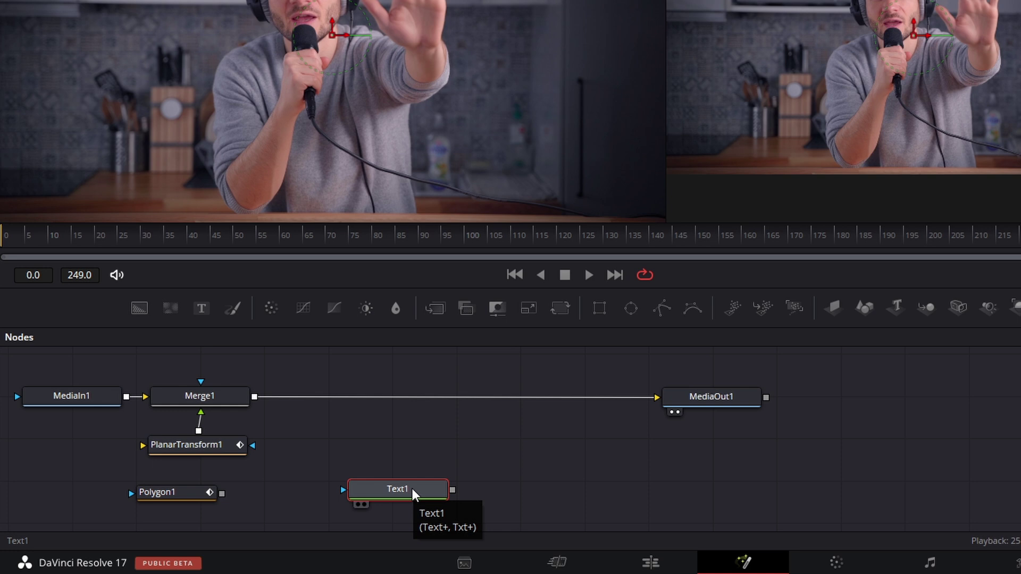
key("2")
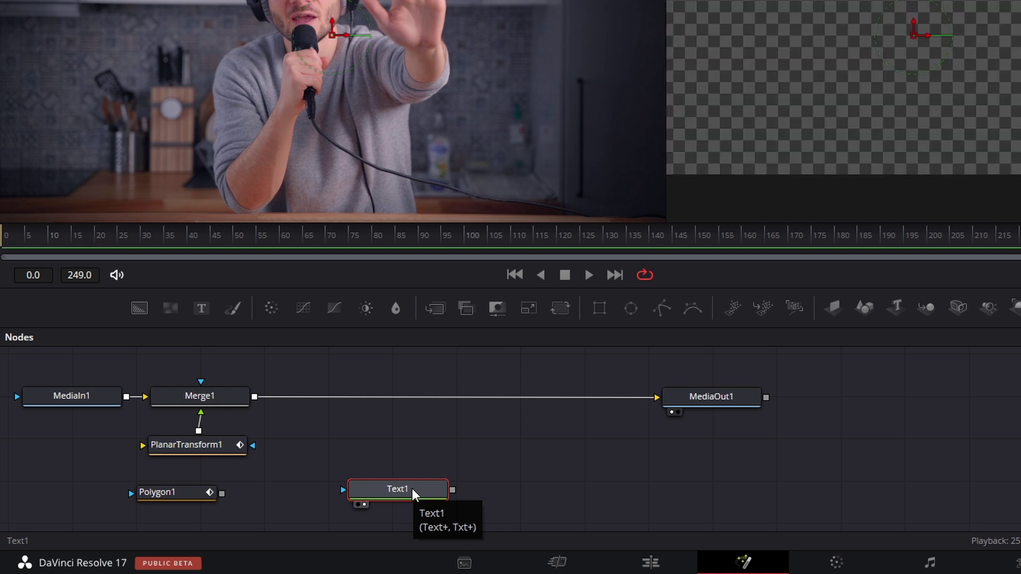
left_click(759, 239)
type("Planar ")
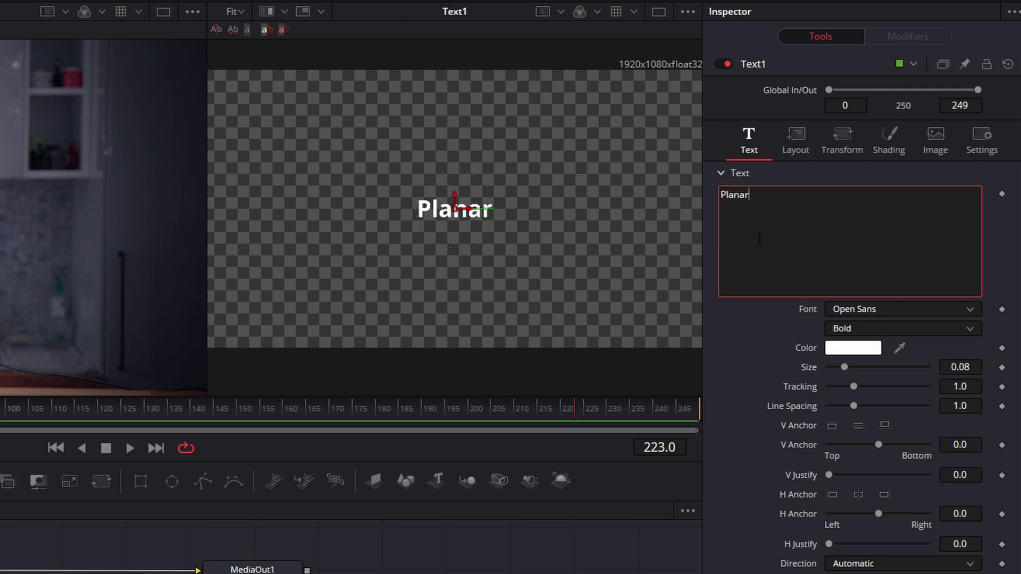
type("Tracker")
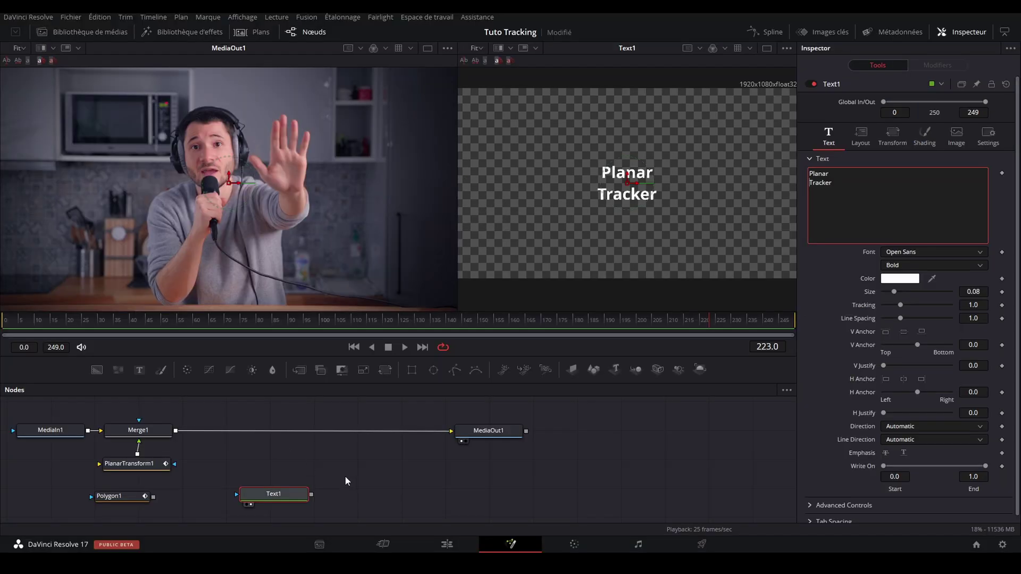
left_click(345, 475)
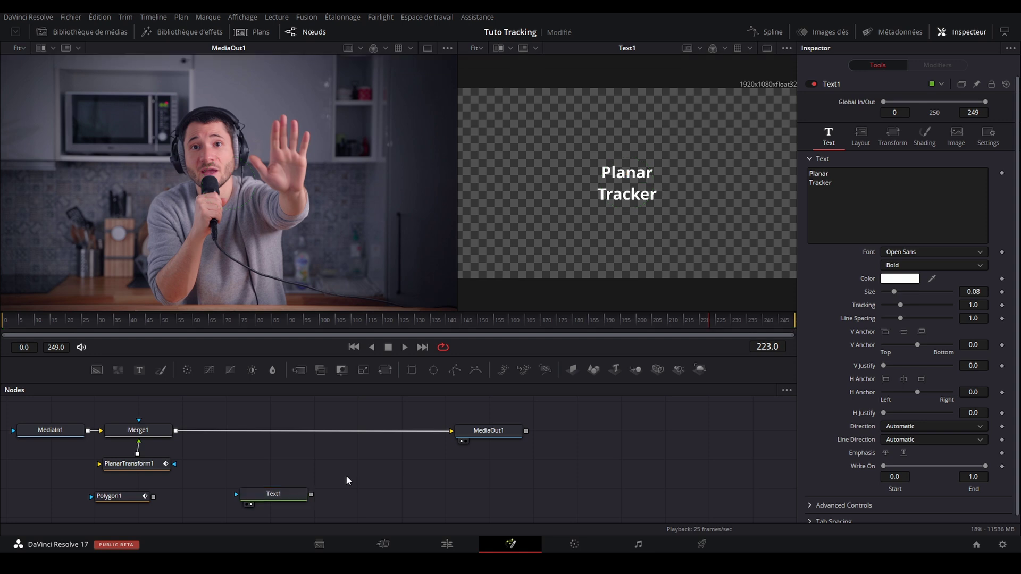
key("ctrl+s")
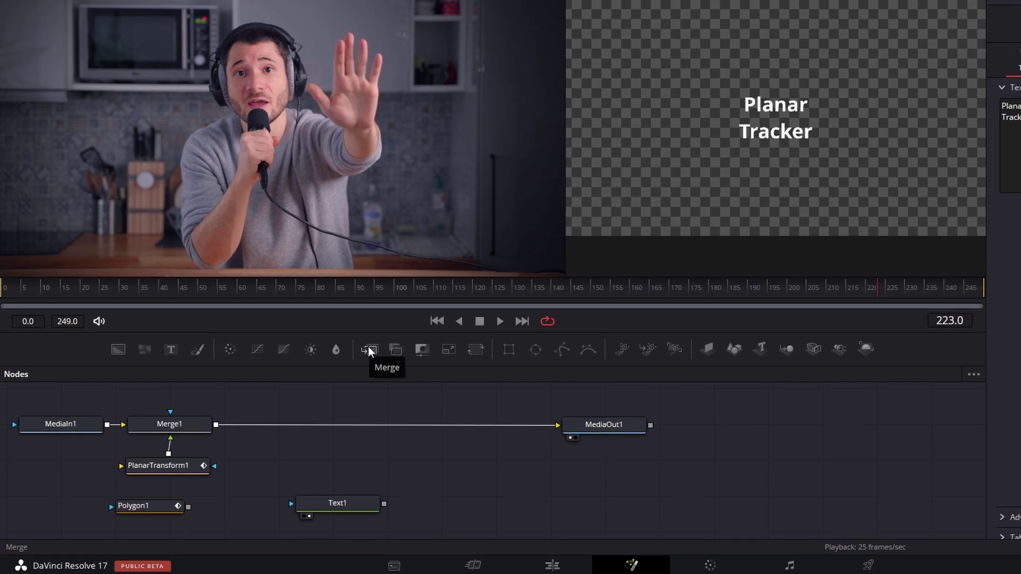
Combine Polygon1 as background and Text1 as foreground in a new Merge node, and feed it into PlanarTransform1's input.
left_click(370, 349)
left_click_drag(188, 507, 429, 471)
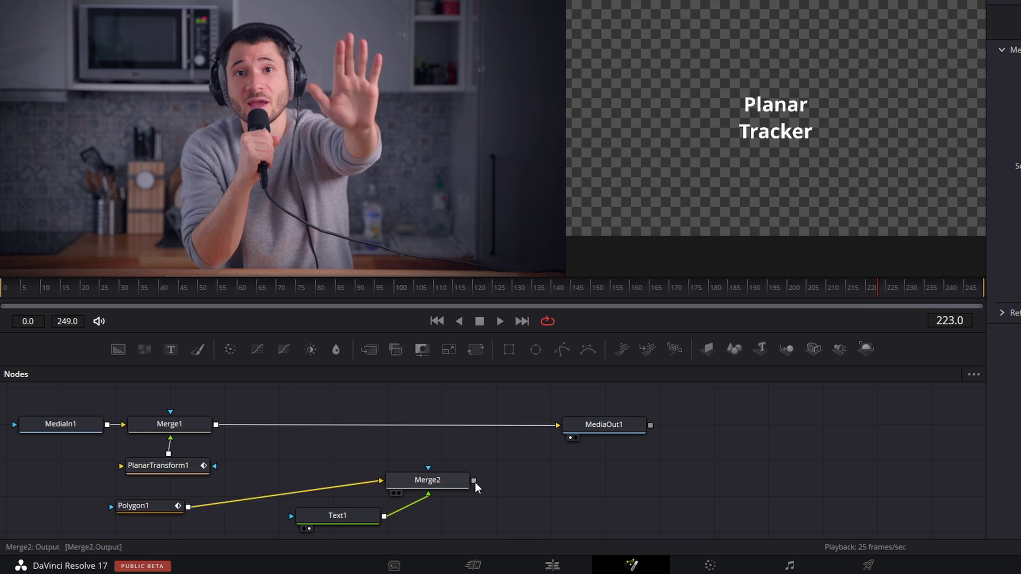
left_click_drag(476, 487, 121, 470)
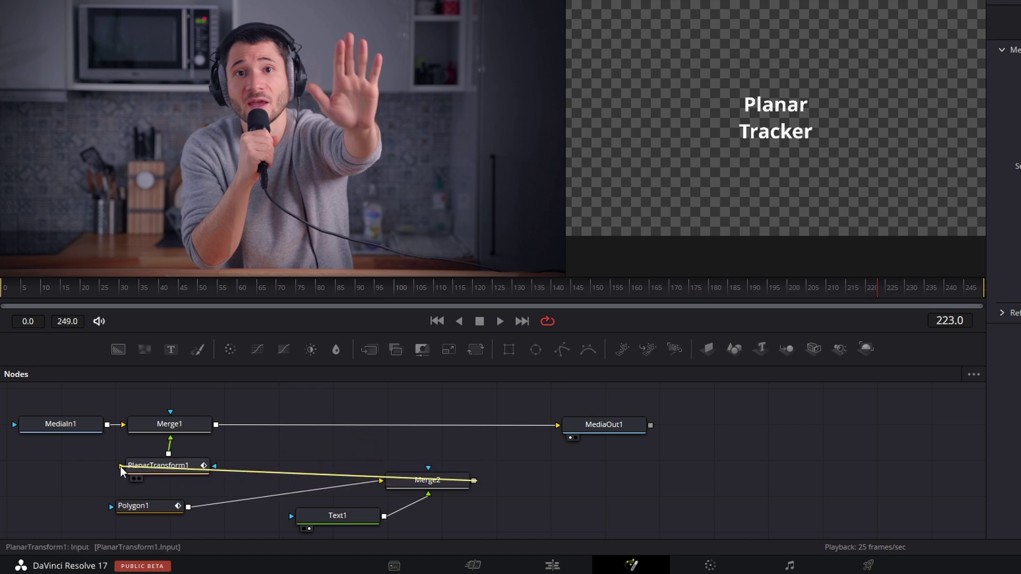
left_click_drag(121, 471, 121, 471)
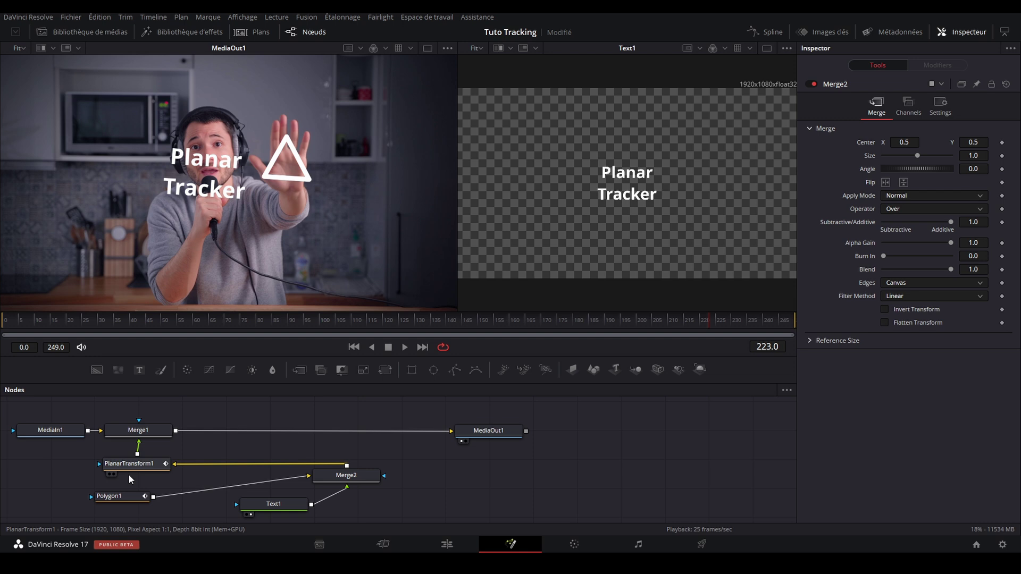
Place the text over the palm at size 0.0236 and enlarge the triangle around it at frame 223 by moving its corners outward.
left_click(270, 503)
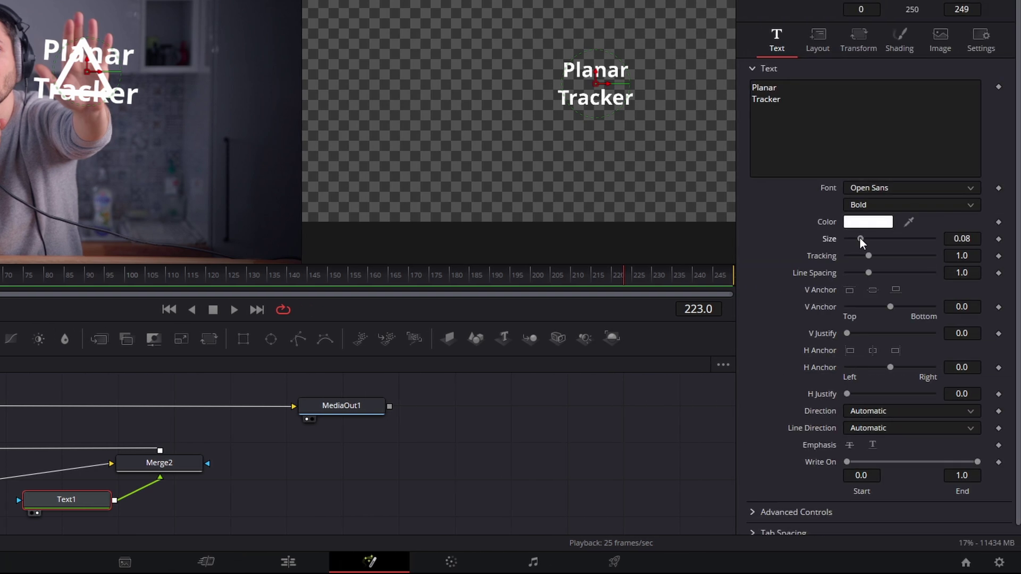
left_click_drag(859, 237, 850, 236)
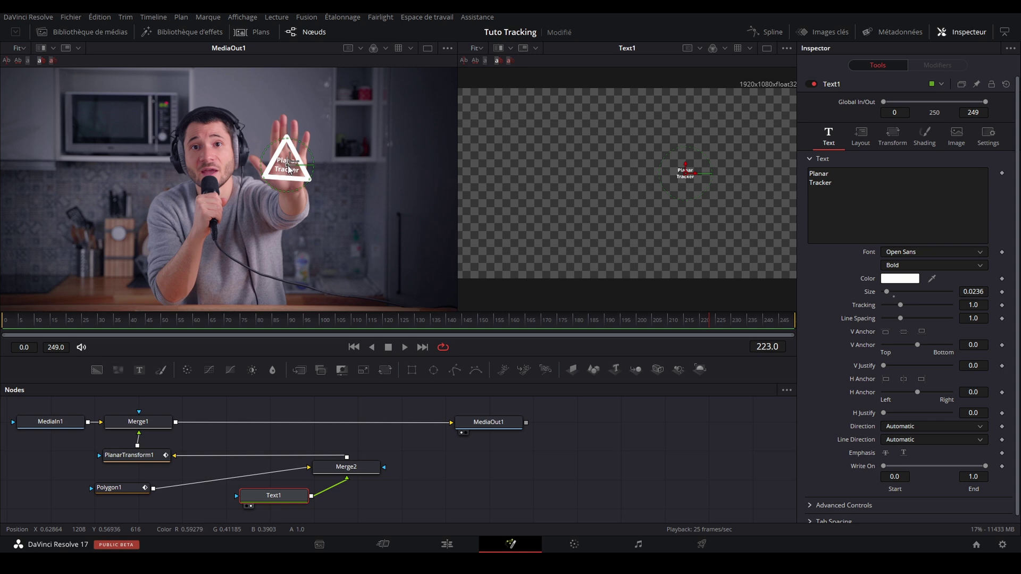
left_click(127, 493)
left_click_drag(287, 138, 287, 121)
left_click_drag(264, 177, 323, 183)
left_click_drag(288, 121, 290, 119)
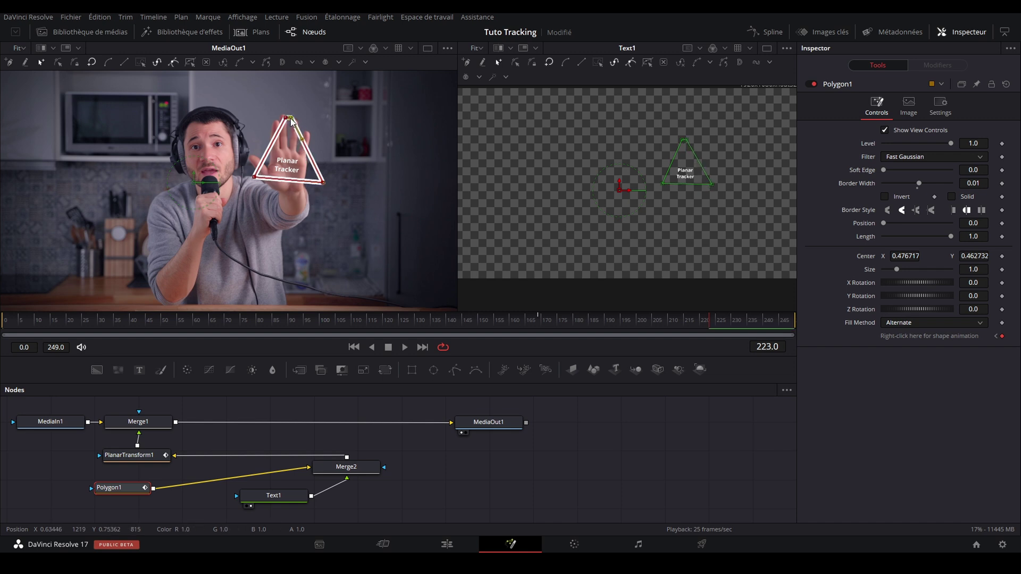
Set the text size to 0.0354 and reposition the text inside the triangle.
left_click(273, 495)
left_click_drag(888, 291, 889, 289)
left_click_drag(292, 157, 292, 159)
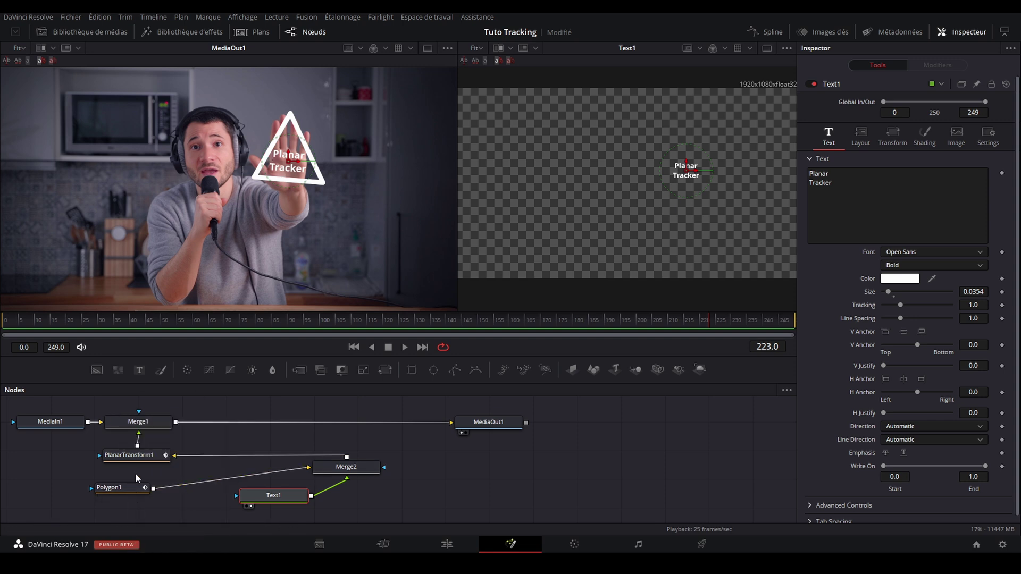
Set the triangle outline's border width to 0.005 and preview the composition from the first frame.
left_click(119, 489)
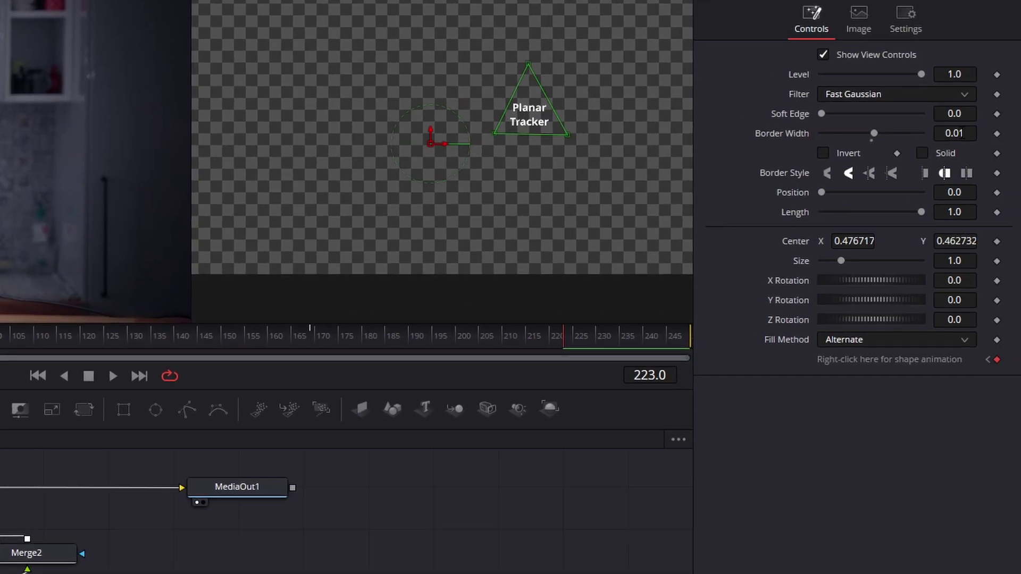
left_click_drag(963, 133, 951, 133)
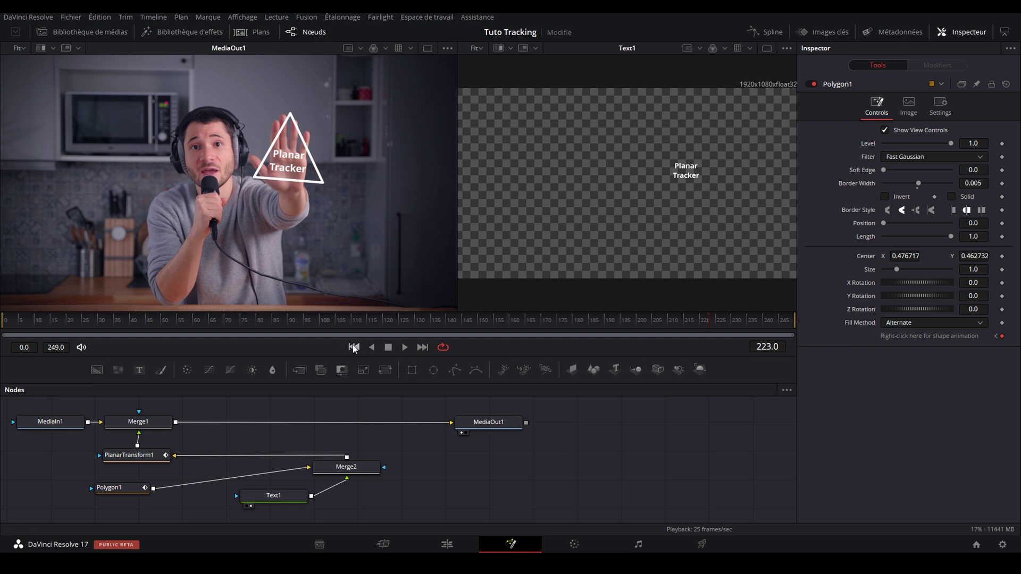
left_click(353, 346)
left_click(404, 348)
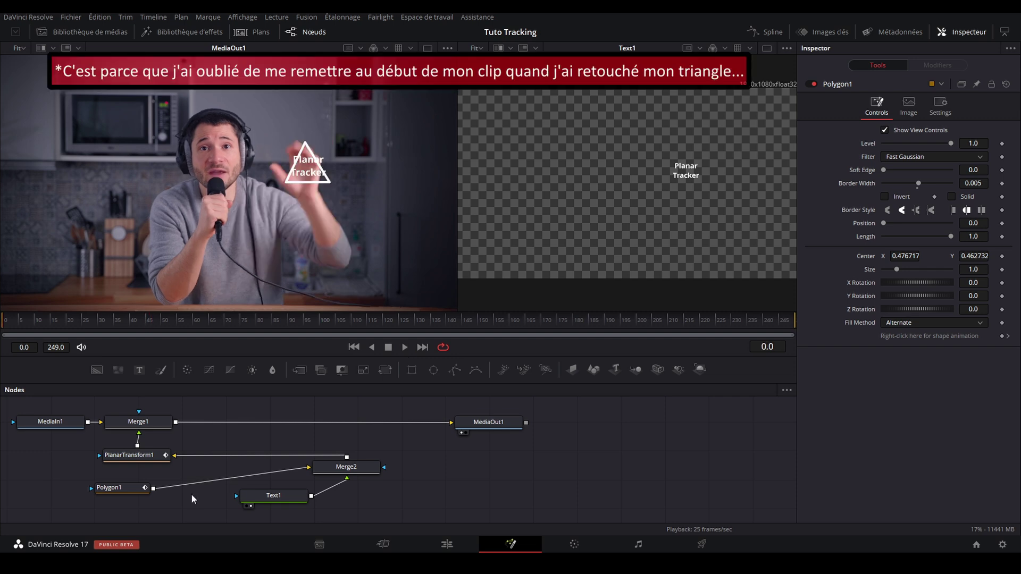
Enlarge Polygon1's triangle around the text at frame 0 by moving its corners outward, and play the composition to check the tracking.
left_click(122, 487)
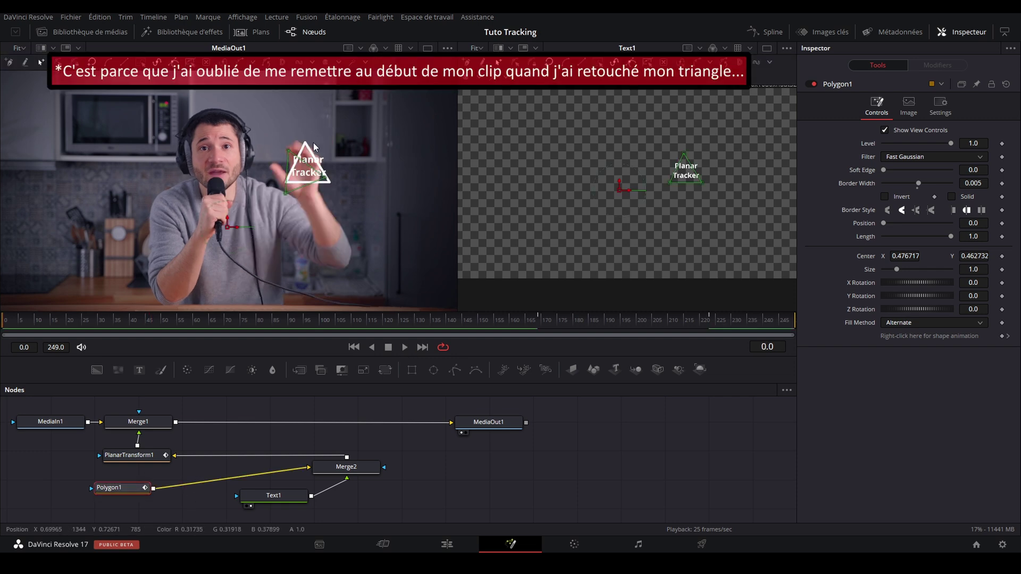
left_click(289, 151)
left_click_drag(305, 143, 302, 126)
left_click_drag(287, 182, 348, 184)
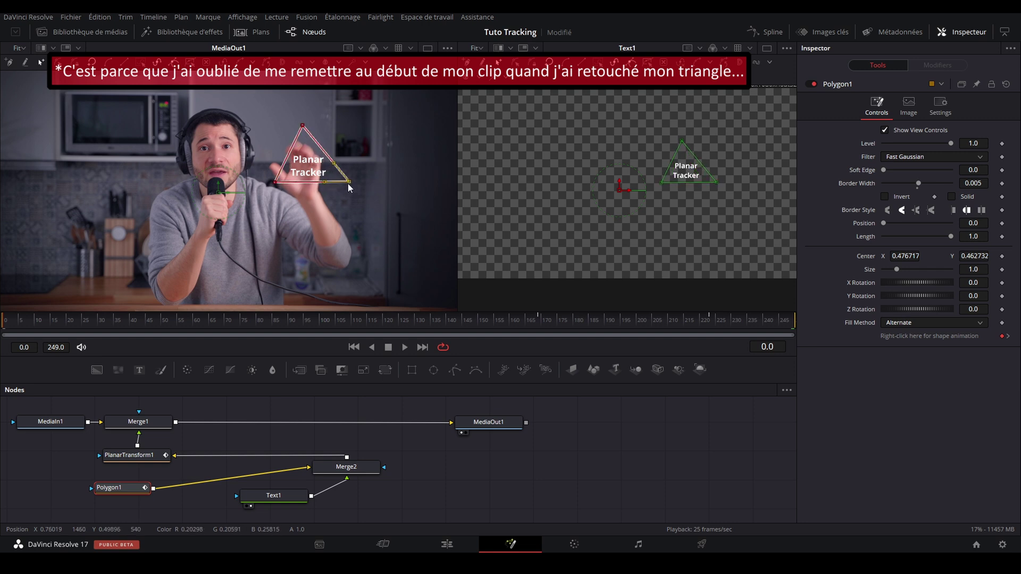
left_click_drag(57, 319, 22, 321)
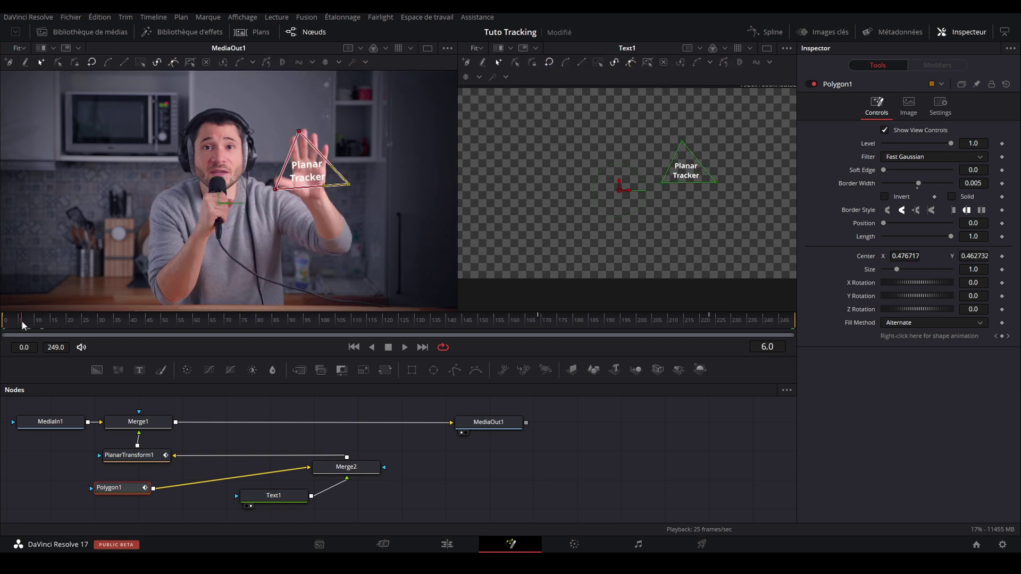
key("space")
left_click(443, 510)
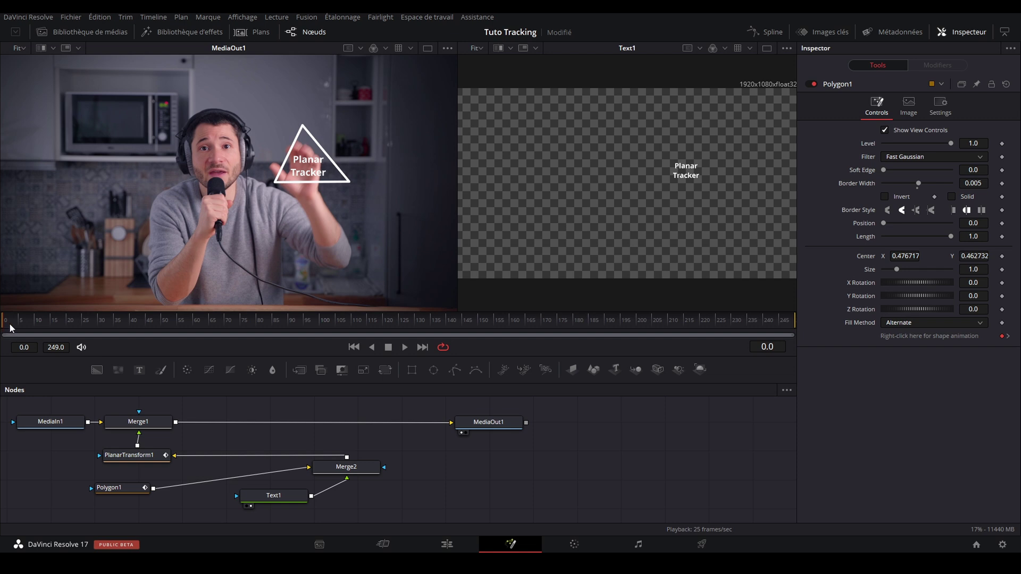
Keyframe Polygon1's Level so the triangle is invisible at frame 4 and fully visible at frame 5.
left_click_drag(4, 324, 21, 324)
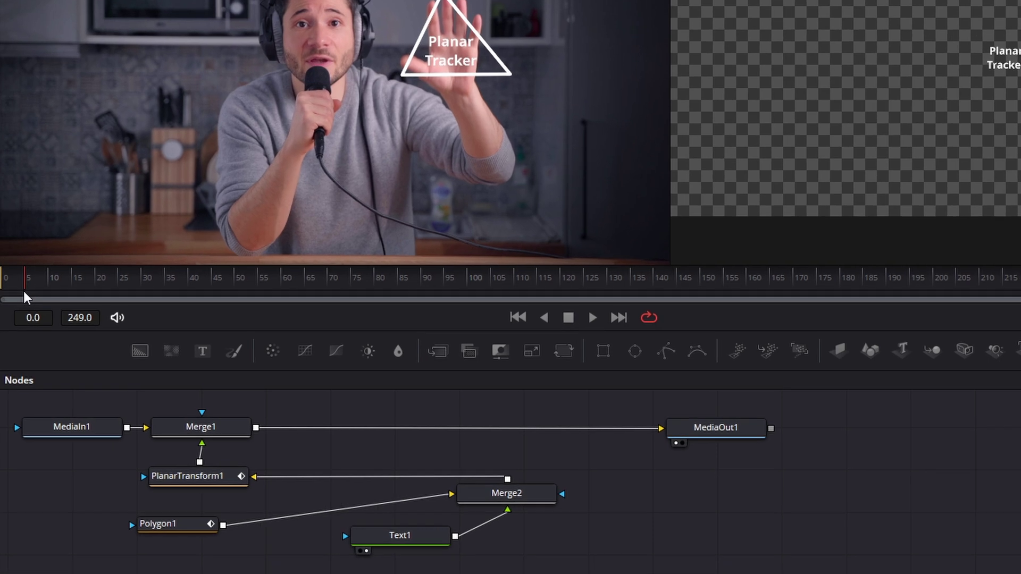
left_click(190, 530)
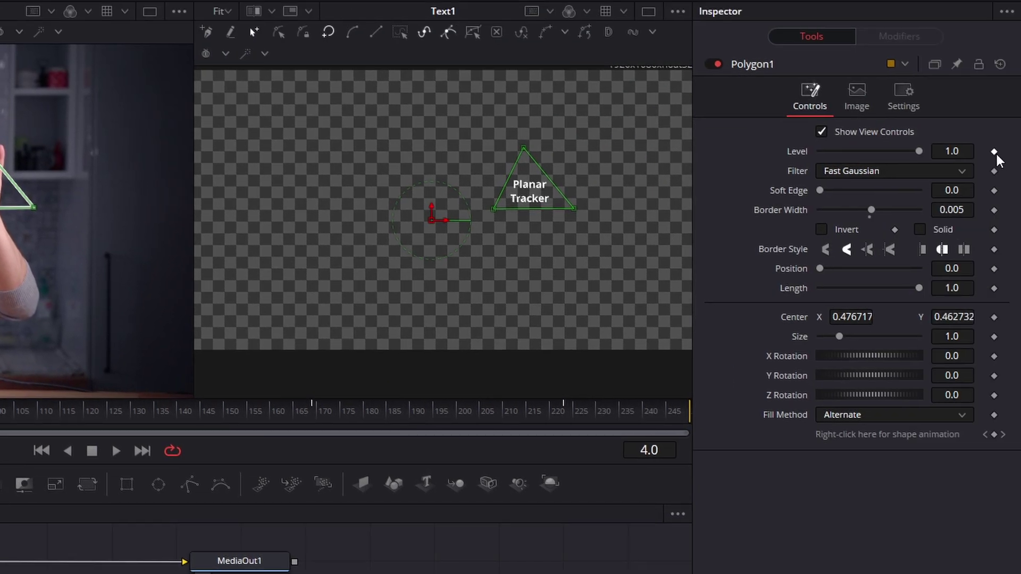
left_click(994, 151)
left_click_drag(920, 152, 640, 168)
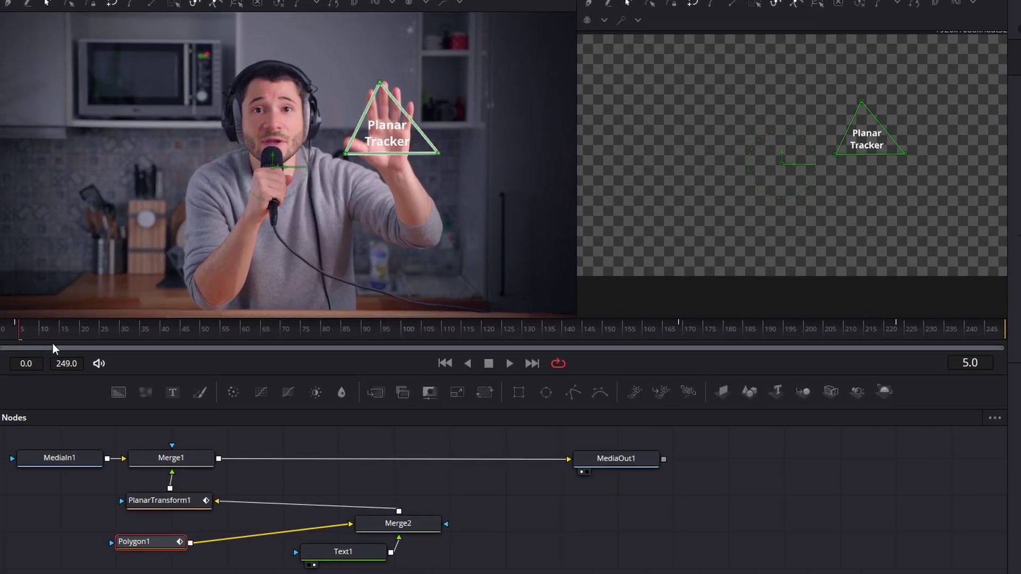
key("Left")
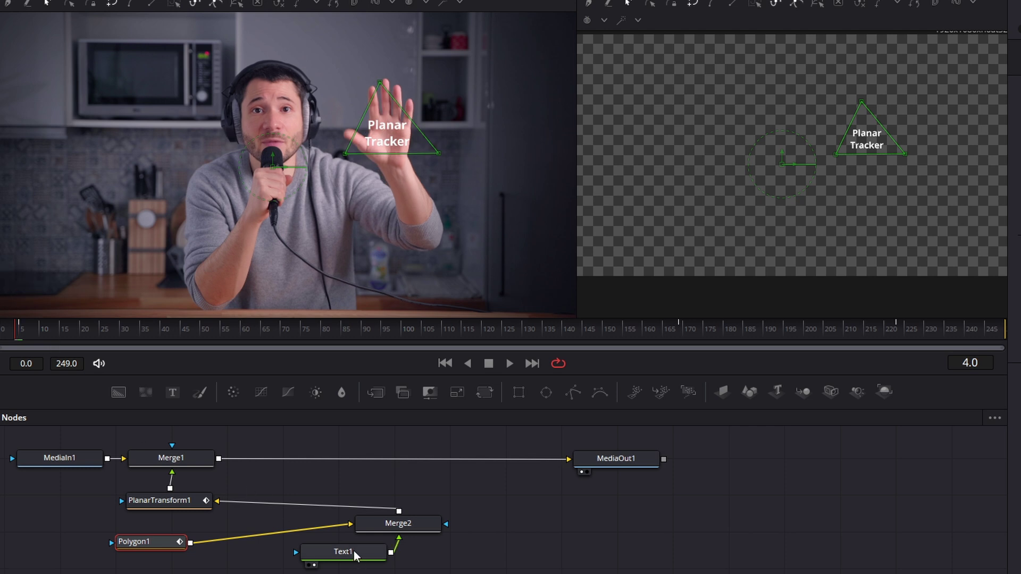
Keyframe Text1's Size at 0.0 on frame 4 and 0.0354 on frame 5, and play the composition from the start.
left_click(371, 552)
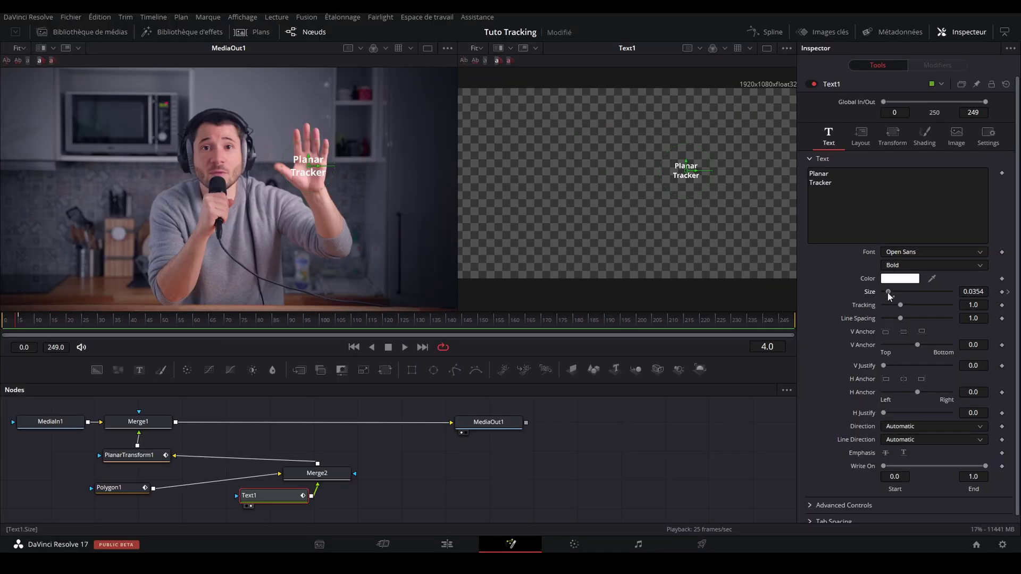
left_click_drag(851, 293, 770, 294)
left_click(354, 347)
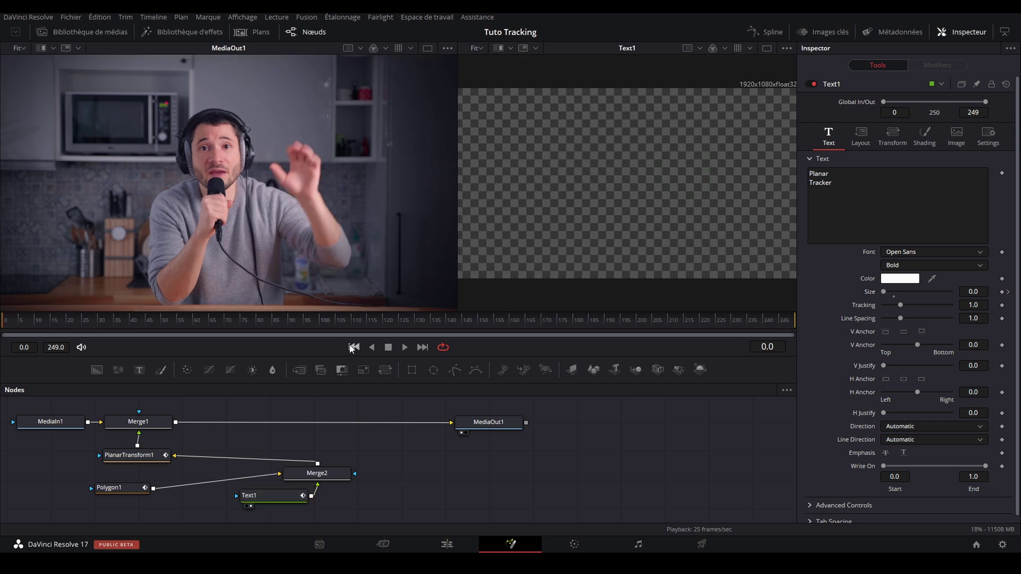
key("space")
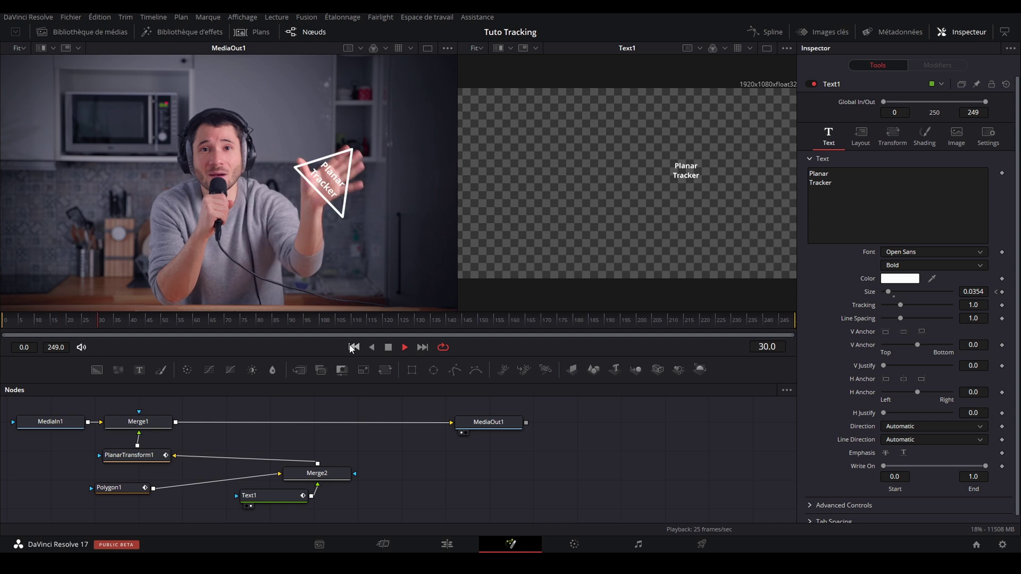